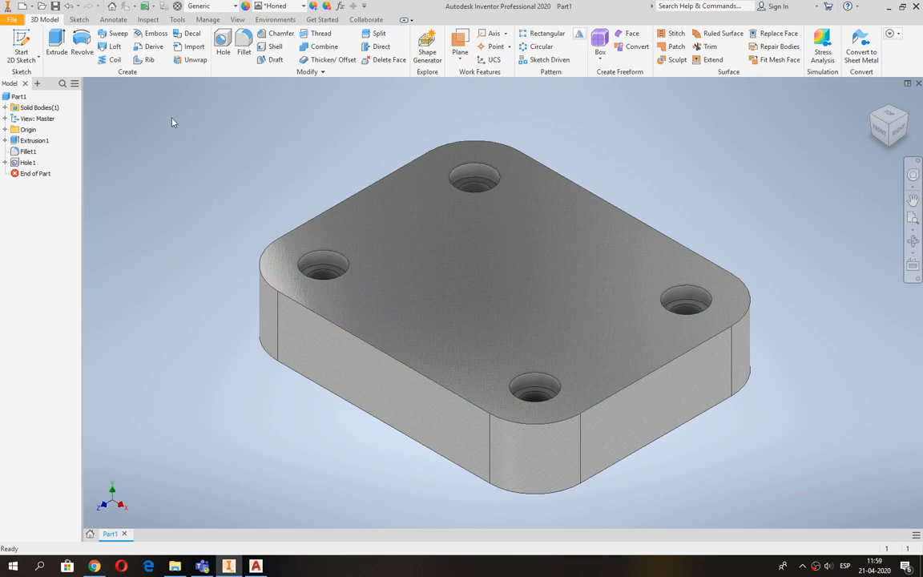
Step: Create a new drawing from the Metric ISO.idw template and bring that drawing to the front
{"action": "left_click", "coordinate": [22, 7]}
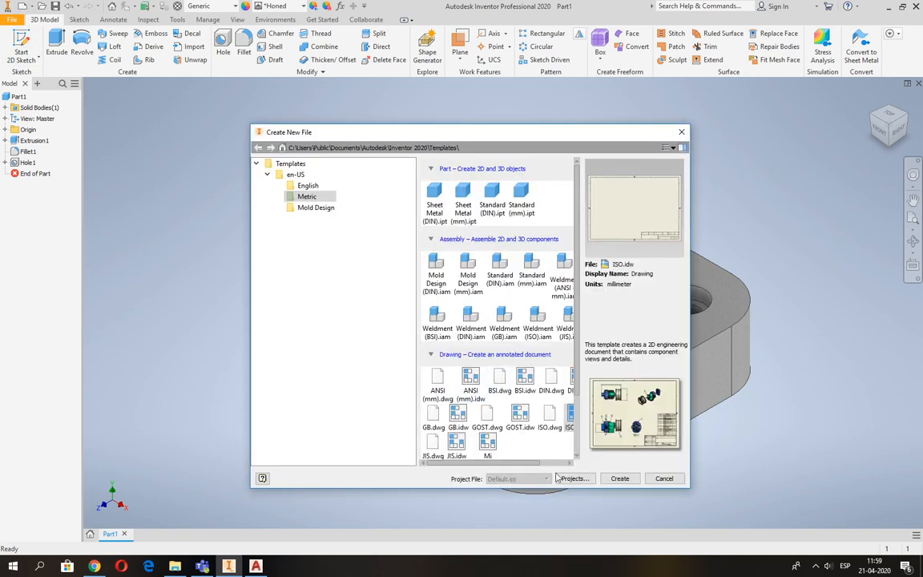
{"action": "left_click_drag", "start_coordinate": [511, 467], "coordinate": [538, 467]}
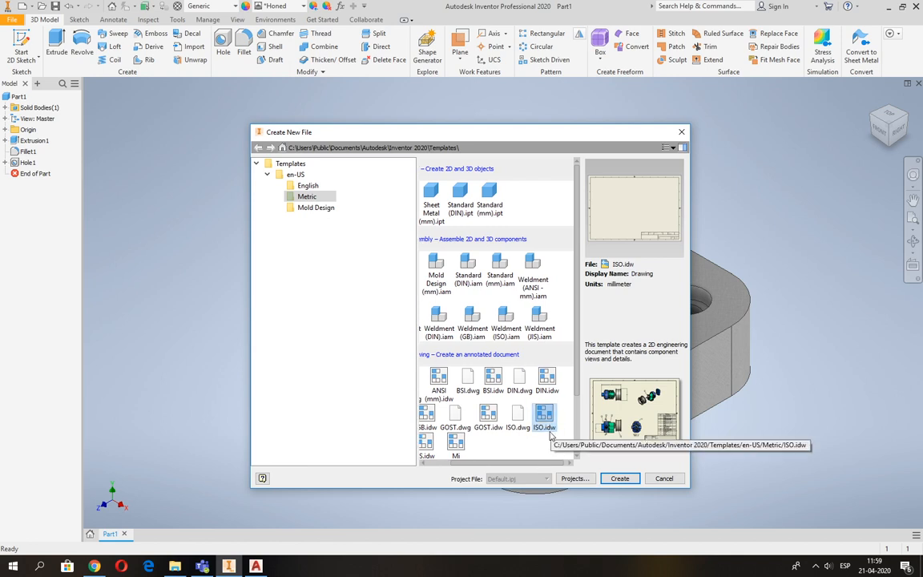
{"action": "left_click", "coordinate": [622, 483]}
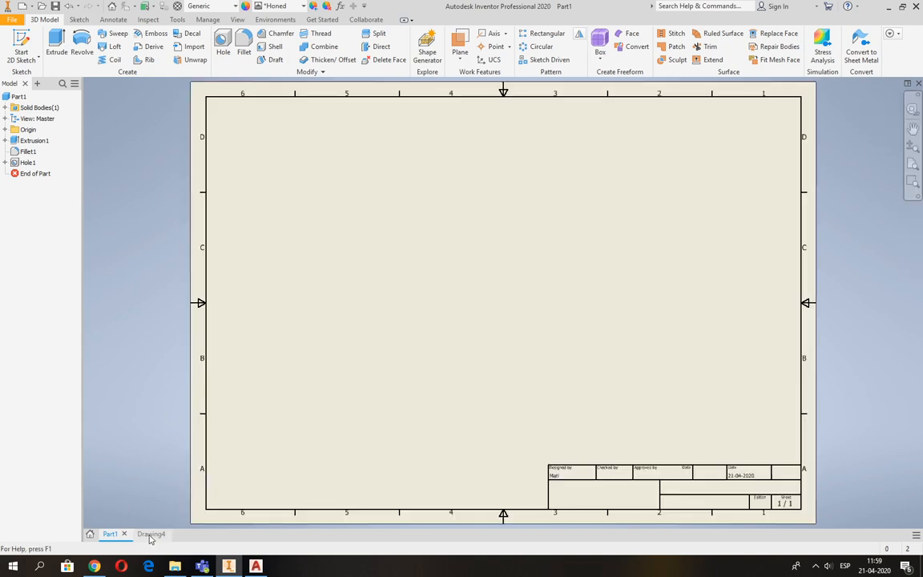
{"action": "left_click", "coordinate": [150, 534]}
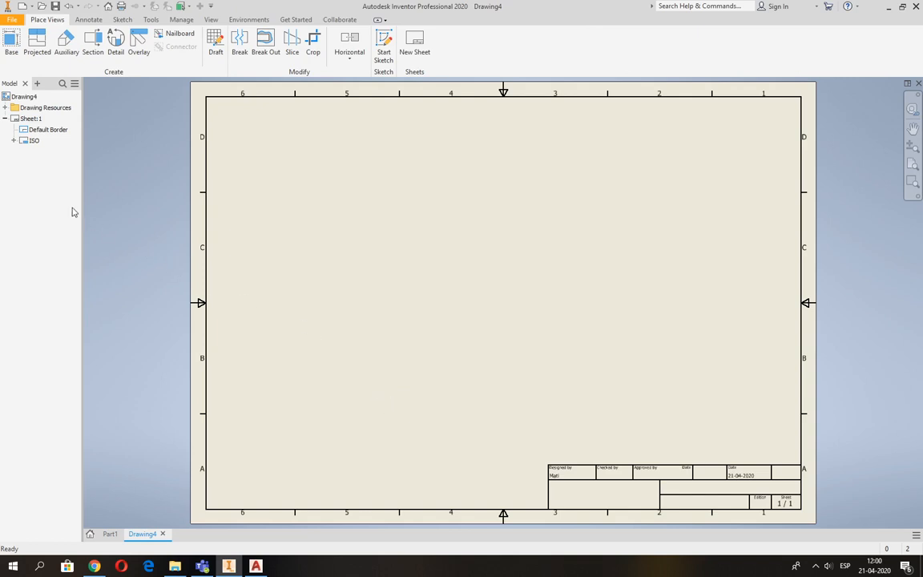
Step: Set the drawing sheet to A4 size in portrait orientation, keeping the title block in the lower-right corner
{"action": "right_click", "coordinate": [33, 122]}
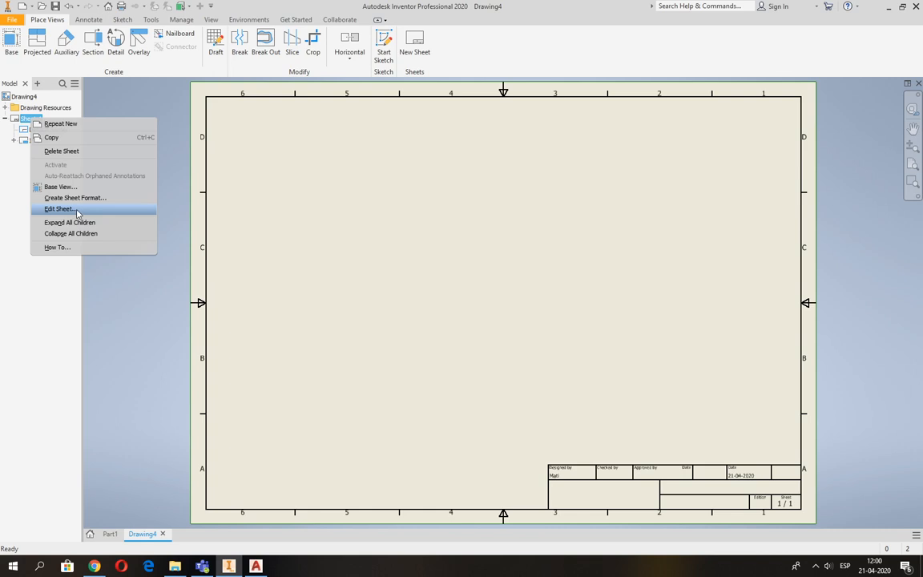
{"action": "left_click", "coordinate": [78, 210]}
{"action": "left_click_drag", "start_coordinate": [203, 85], "coordinate": [370, 174]}
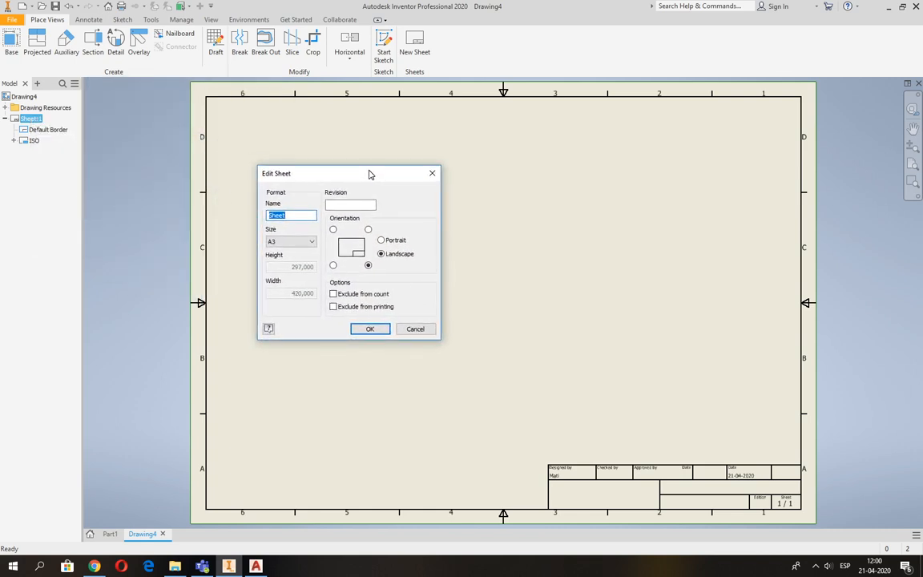
{"action": "left_click", "coordinate": [304, 241]}
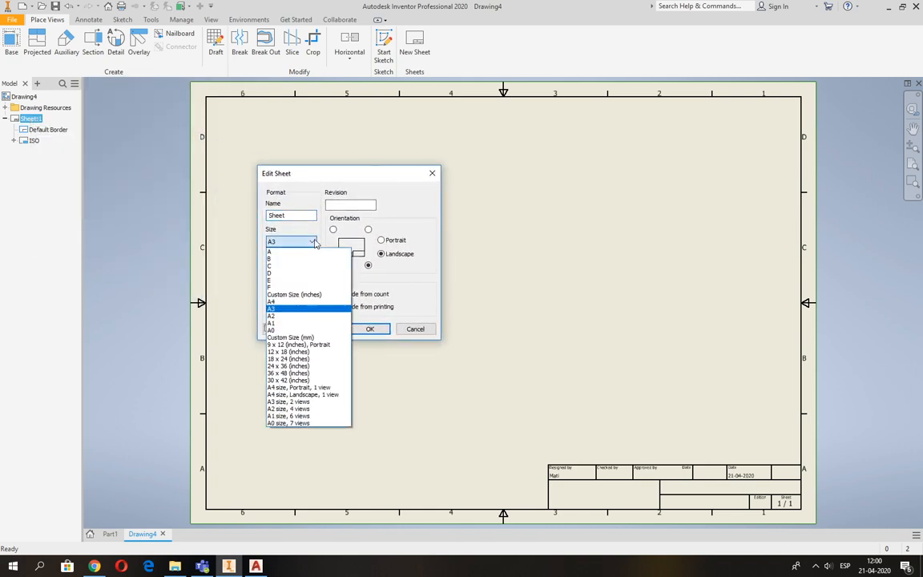
{"action": "left_click", "coordinate": [304, 303]}
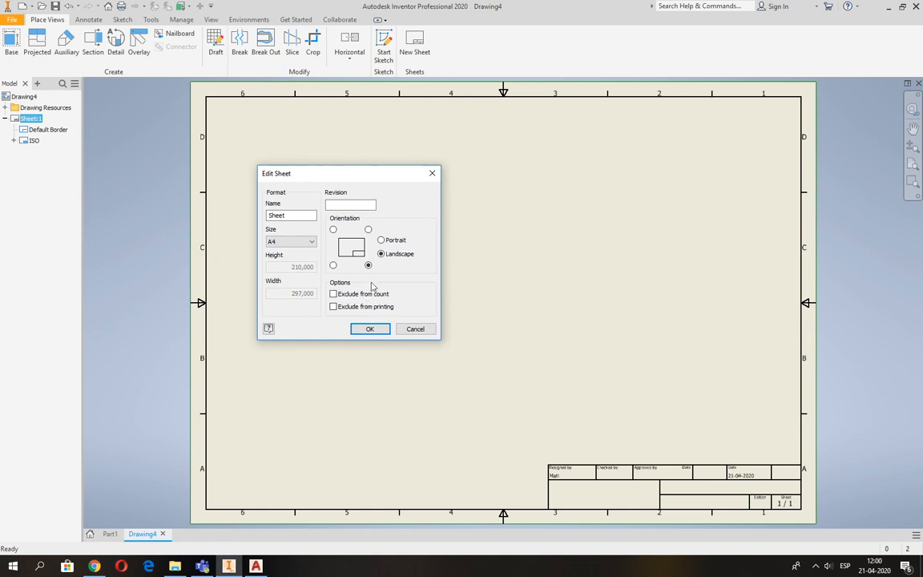
{"action": "left_click", "coordinate": [333, 265]}
{"action": "left_click", "coordinate": [367, 265]}
{"action": "left_click", "coordinate": [390, 241]}
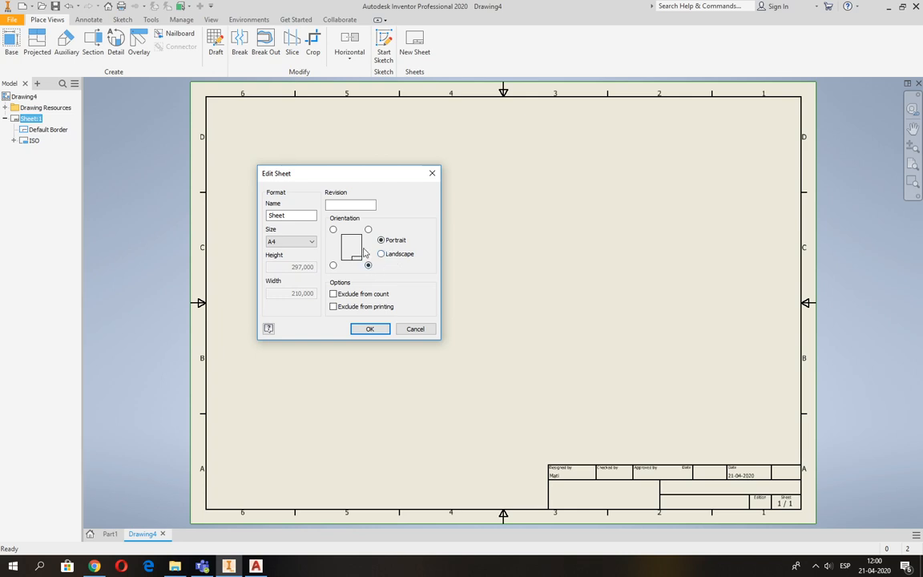
{"action": "left_click", "coordinate": [368, 328]}
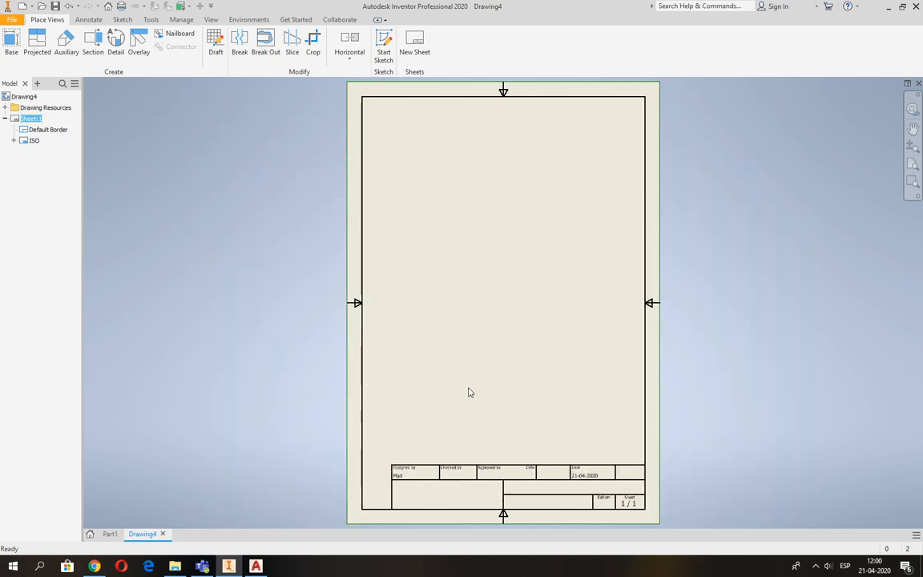
Step: Change the drawing sheet to A3 size in landscape orientation
{"action": "mouse_move", "coordinate": [449, 400]}
{"action": "middle_mouse_down"}
{"action": "mouse_move", "coordinate": [412, 408]}
{"action": "mouse_move", "coordinate": [398, 388]}
{"action": "middle_mouse_up"}
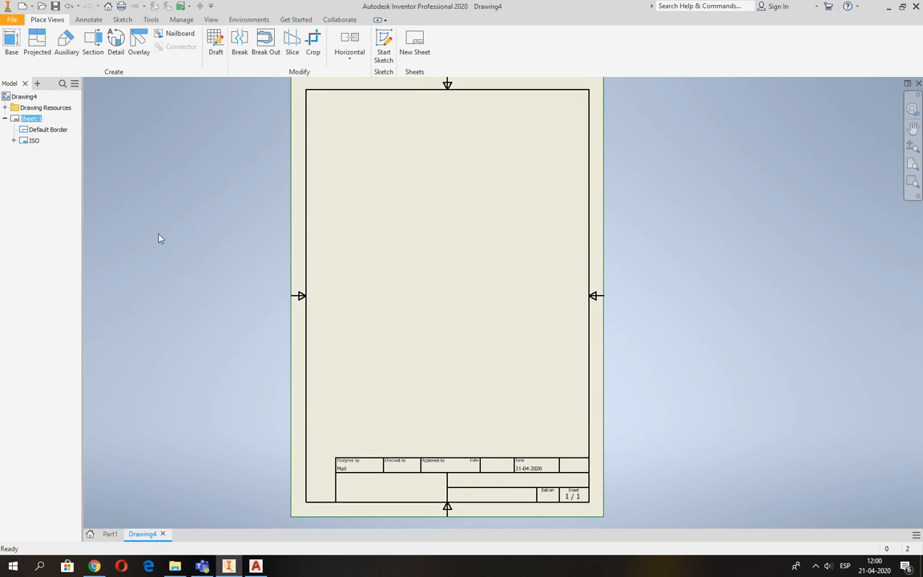
{"action": "right_click", "coordinate": [30, 120]}
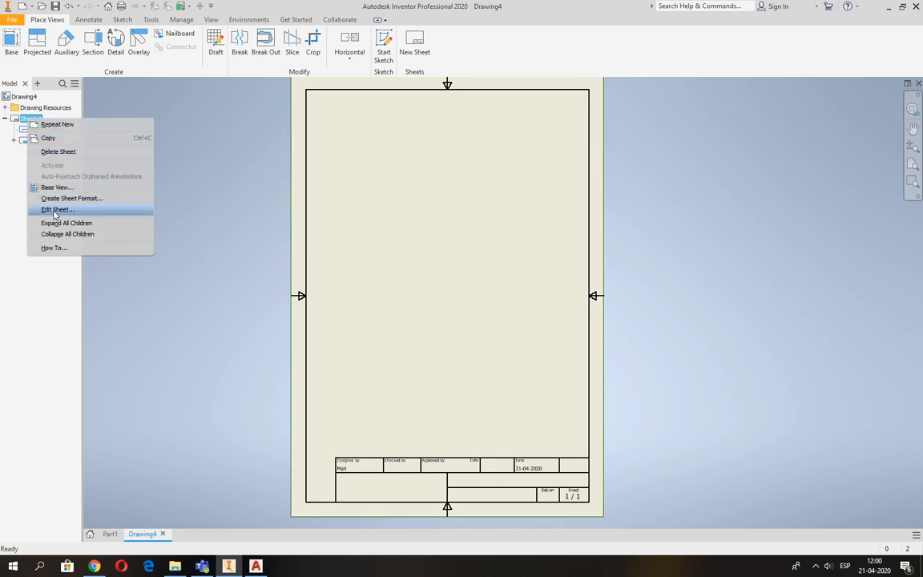
{"action": "left_click", "coordinate": [56, 209]}
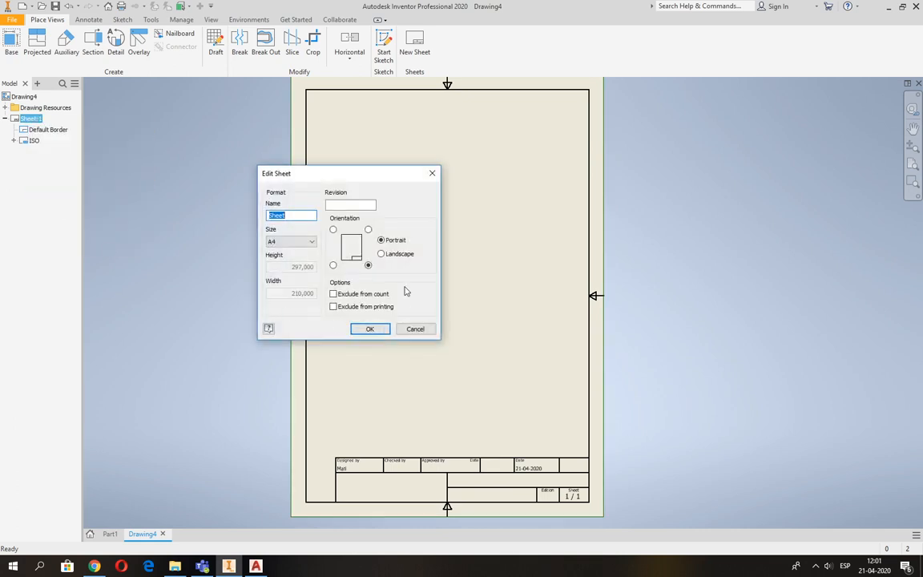
{"action": "left_click", "coordinate": [311, 241]}
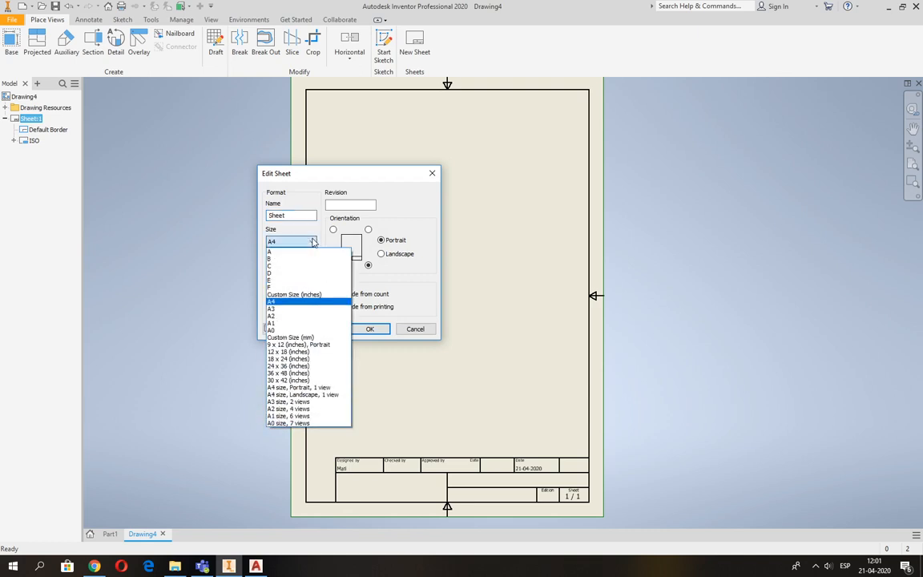
{"action": "left_click", "coordinate": [301, 309]}
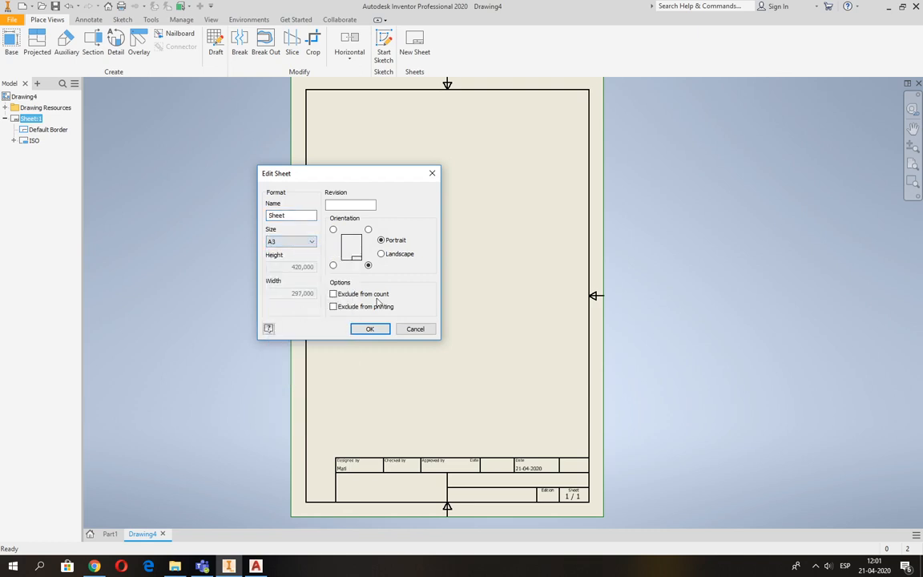
{"action": "left_click", "coordinate": [400, 254]}
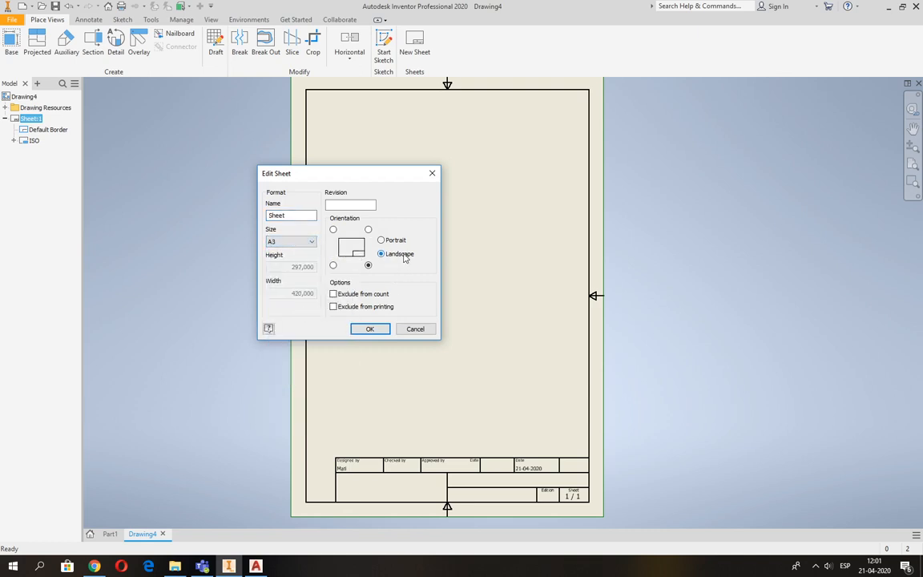
{"action": "left_click", "coordinate": [383, 330]}
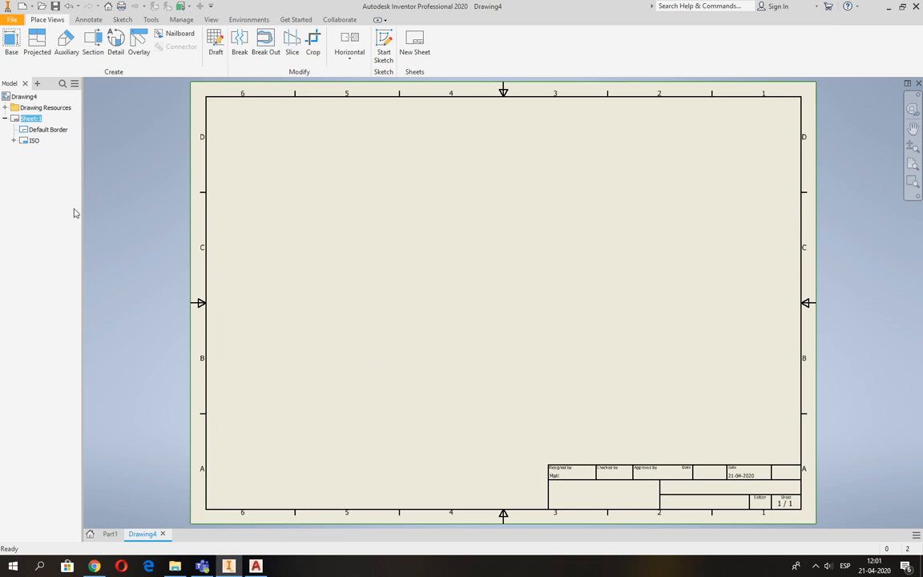
Step: Open the definition of the sheet's ISO title block for editing
{"action": "left_click", "coordinate": [34, 141]}
{"action": "right_click", "coordinate": [34, 141]}
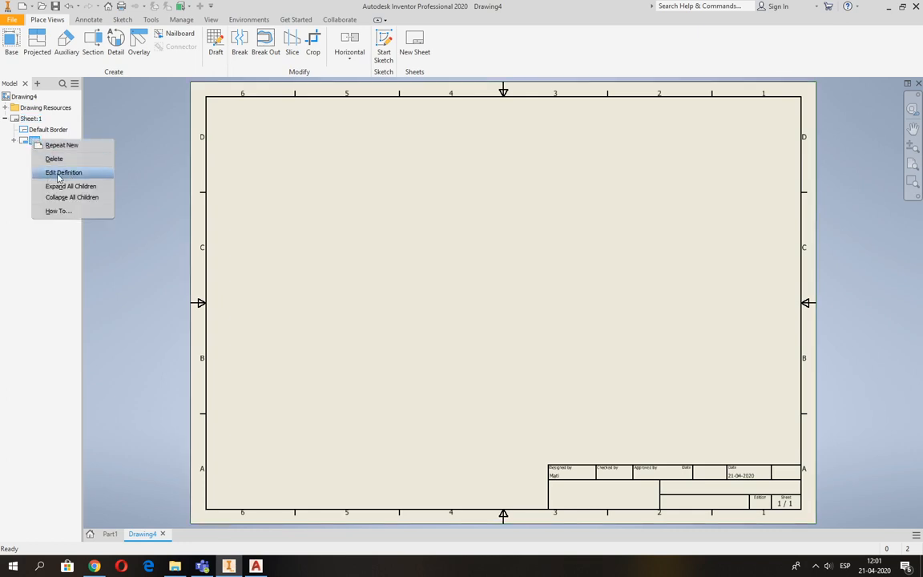
{"action": "left_click", "coordinate": [68, 174]}
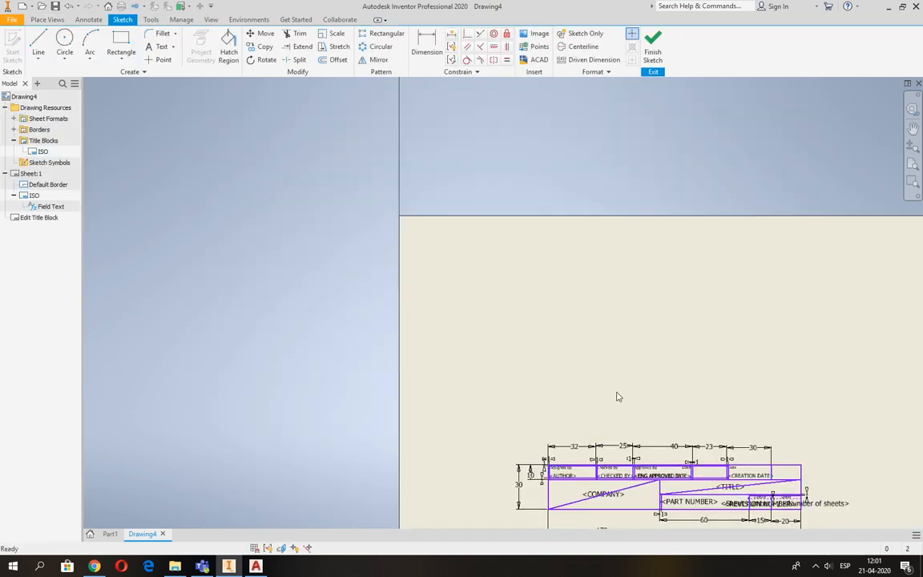
{"action": "mouse_move", "coordinate": [566, 363]}
{"action": "middle_mouse_down"}
{"action": "mouse_move", "coordinate": [494, 285]}
{"action": "mouse_move", "coordinate": [426, 233]}
{"action": "middle_mouse_up"}
{"action": "scroll", "coordinate": [397, 303], "scroll_direction": "down", "scroll_amount": 3}
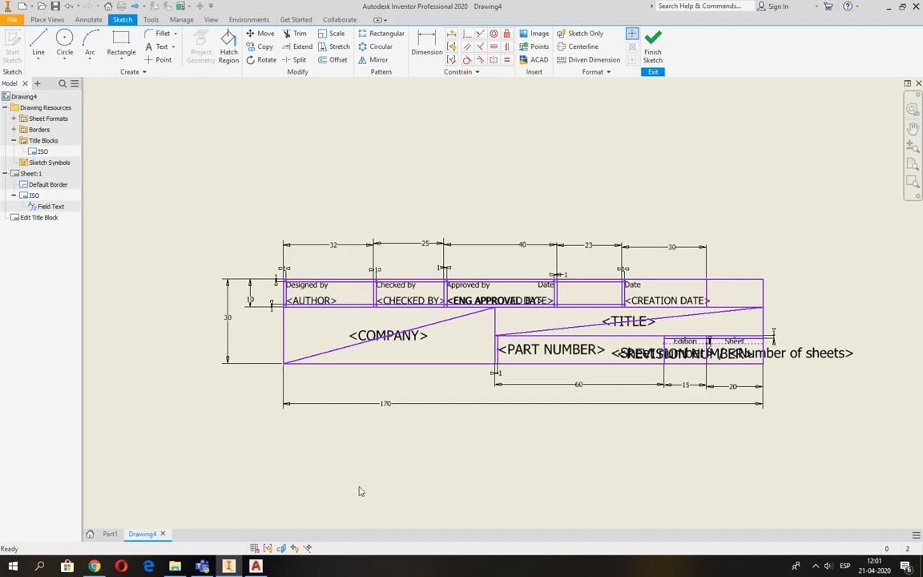
Step: Check the custom title block in AutoCAD's Formato A3.dwg, and delete all geometry, dimensions and text from Inventor's ISO title block sketch
{"action": "left_click", "coordinate": [256, 566]}
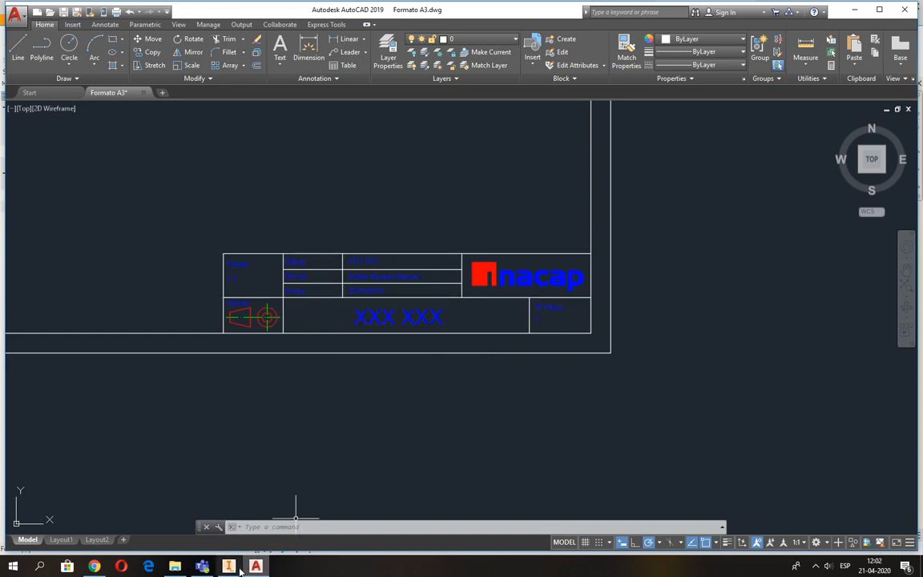
{"action": "key", "text": "alt+Tab"}
{"action": "mouse_move", "coordinate": [168, 217]}
{"action": "left_mouse_down"}
{"action": "mouse_move", "coordinate": [472, 339]}
{"action": "mouse_move", "coordinate": [811, 430]}
{"action": "mouse_move", "coordinate": [890, 441]}
{"action": "mouse_move", "coordinate": [879, 447]}
{"action": "left_mouse_up"}
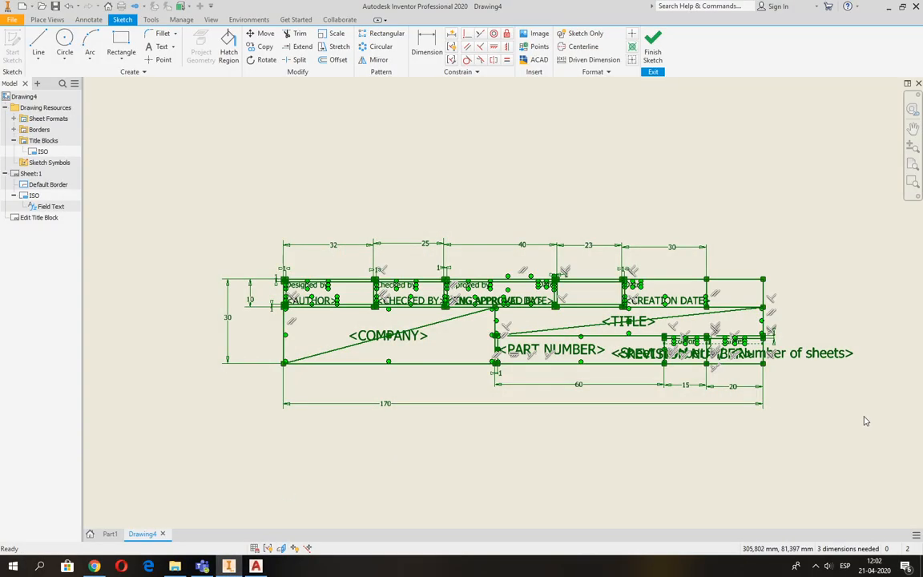
{"action": "key", "text": "Delete"}
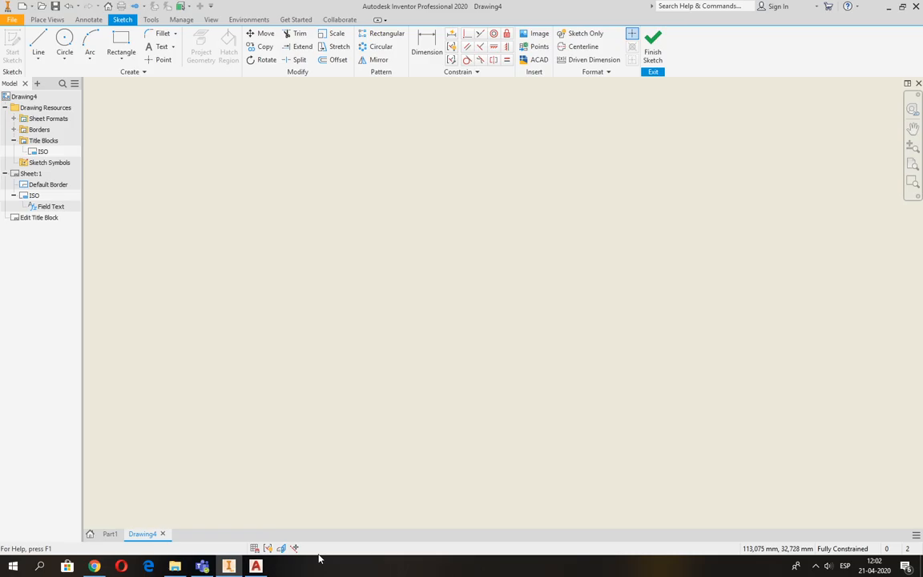
Step: Switch to AutoCAD and copy the complete title block, including its texts and logo, from Formato A3.dwg to the clipboard
{"action": "left_click", "coordinate": [256, 565]}
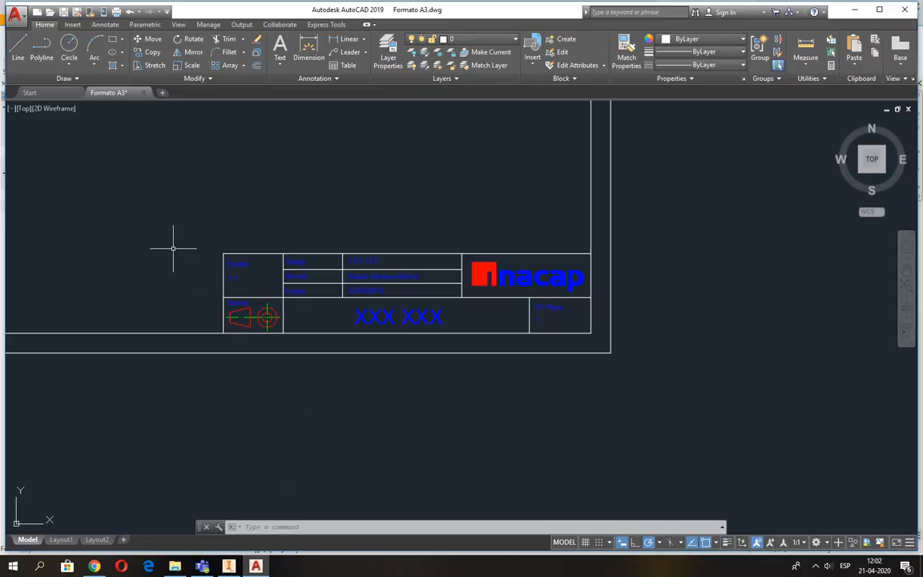
{"action": "key", "text": "ctrl+c"}
{"action": "left_click", "coordinate": [163, 222]}
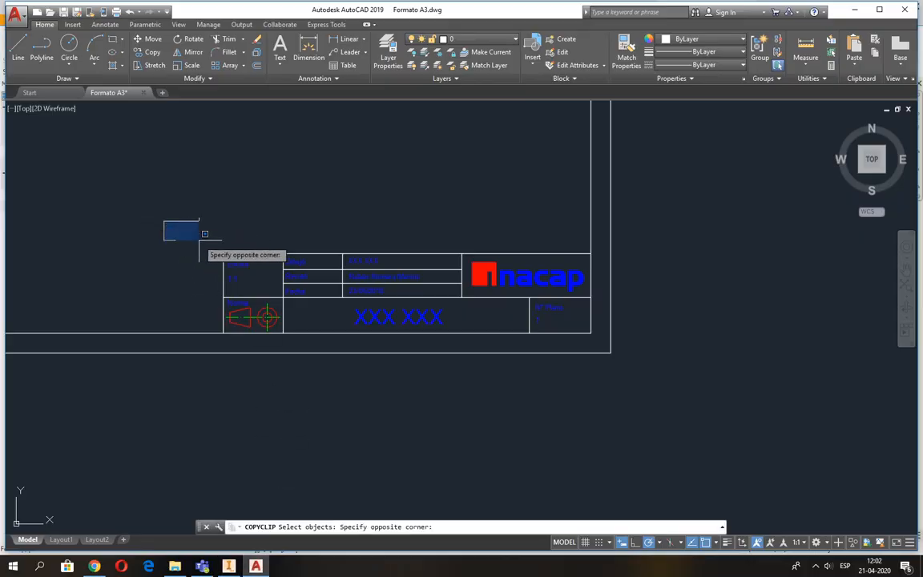
{"action": "left_click", "coordinate": [678, 389]}
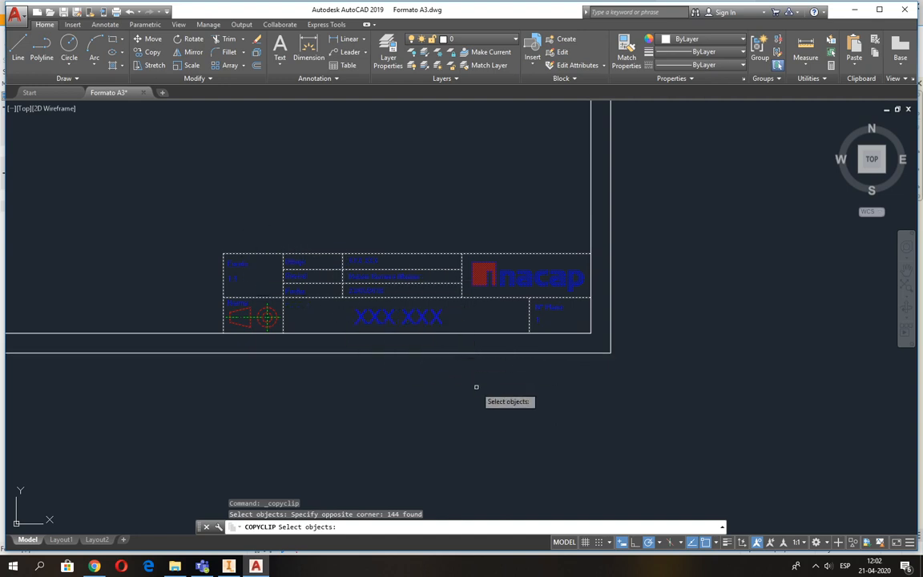
{"action": "key", "text": "Return"}
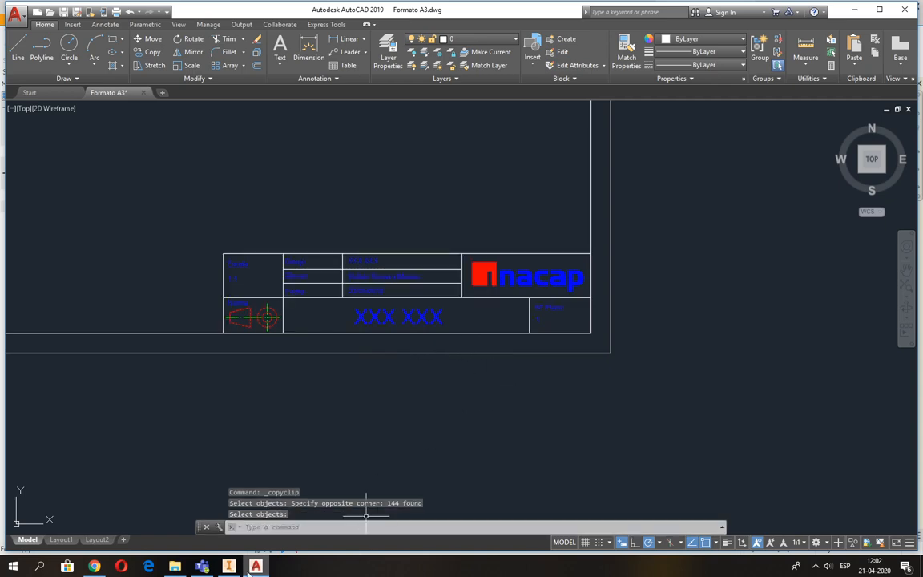
Step: Switch back to Inventor and paste the copied title block into the empty title block sketch
{"action": "key", "text": "alt+Tab"}
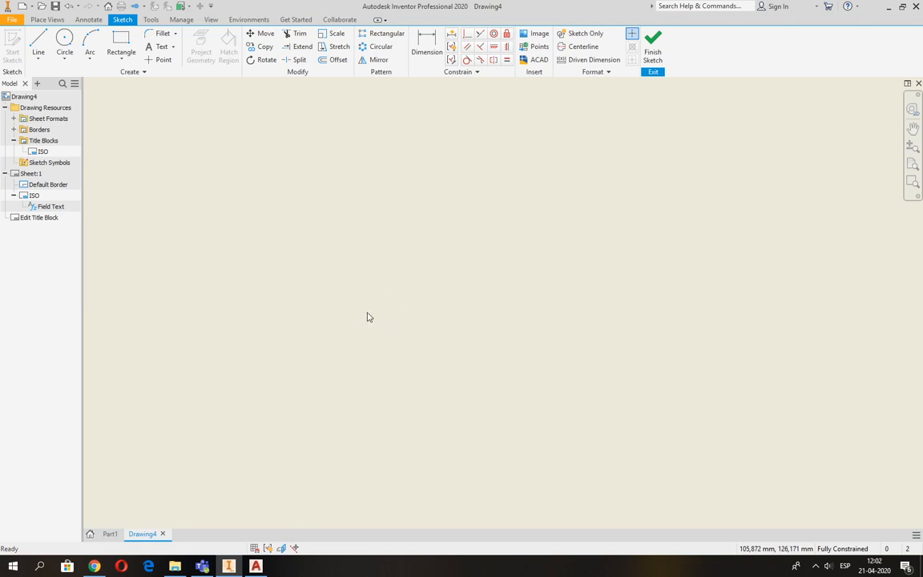
{"action": "key", "text": "ctrl+v"}
{"action": "left_click", "coordinate": [227, 318]}
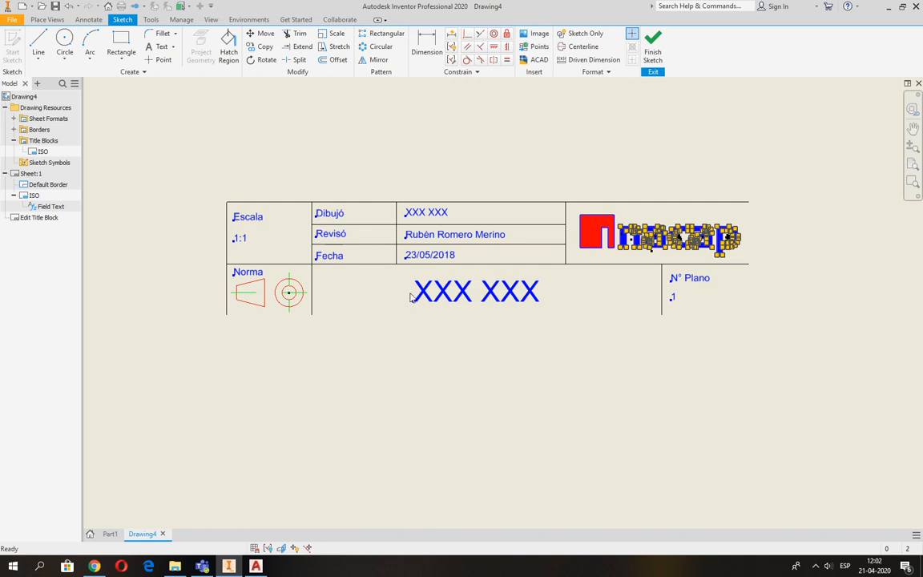
Step: Replace the XXX XXX placeholder beside Dibujó with the drafter's full name
{"action": "left_click", "coordinate": [422, 213]}
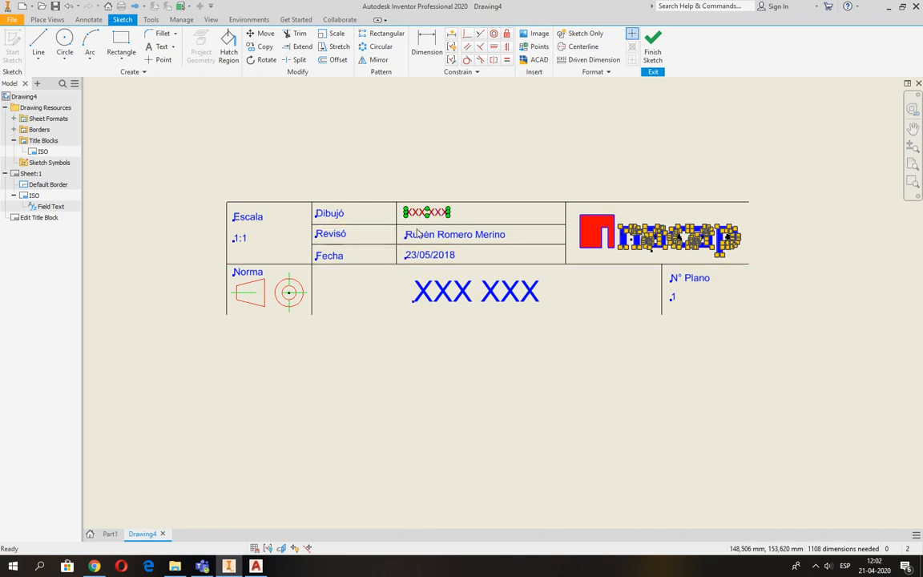
{"action": "double_click", "coordinate": [422, 213]}
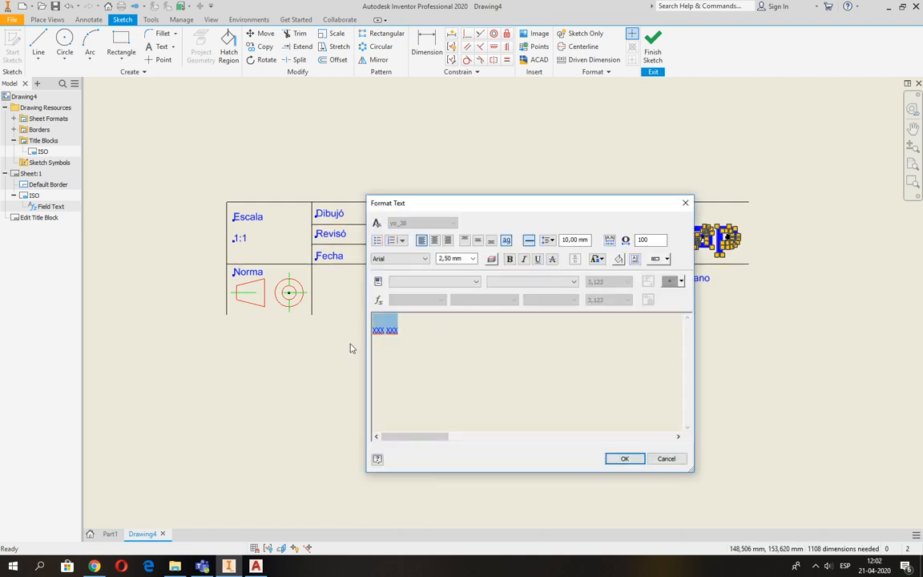
{"action": "type", "text": "Rubén Romero Merino"}
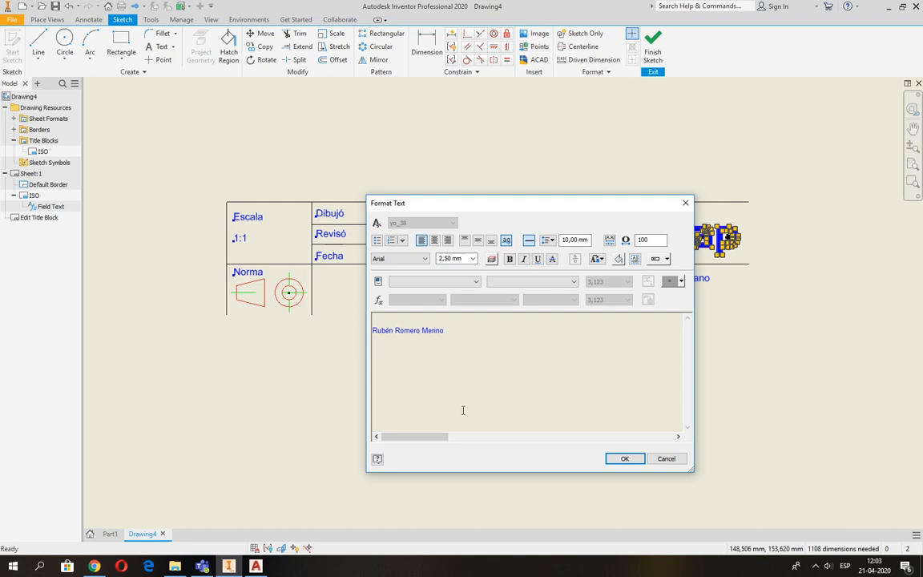
{"action": "left_click", "coordinate": [624, 458]}
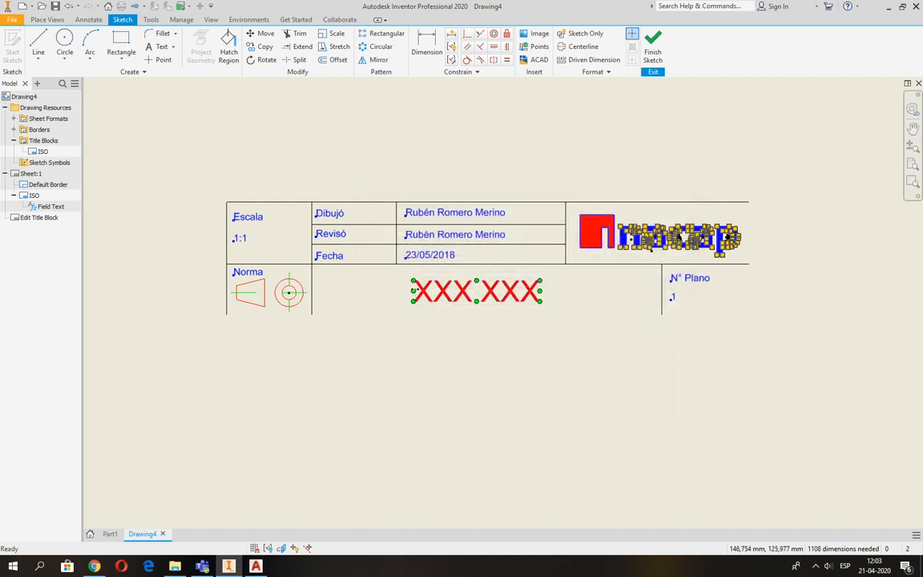
Step: Replace the date beside Fecha in the title block with 21/04/2020, keeping automatic fraction stacking disabled
{"action": "left_click", "coordinate": [428, 255]}
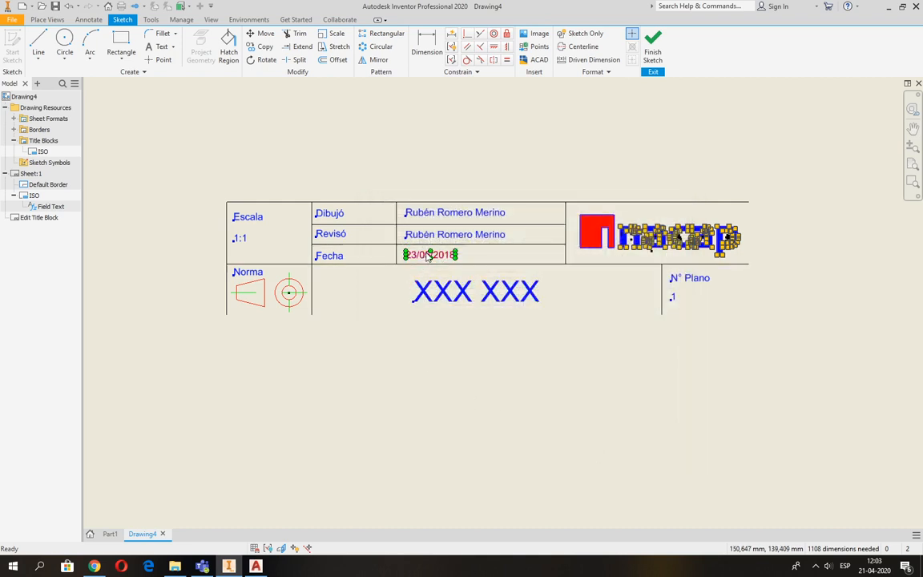
{"action": "double_click", "coordinate": [429, 254]}
{"action": "left_click_drag", "start_coordinate": [426, 325], "coordinate": [349, 337]}
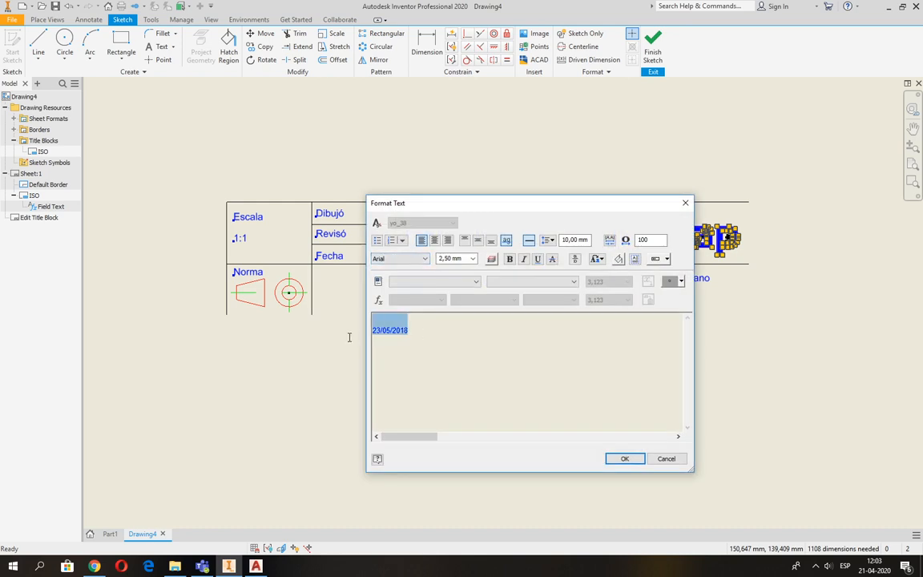
{"action": "type", "text": "21/04"}
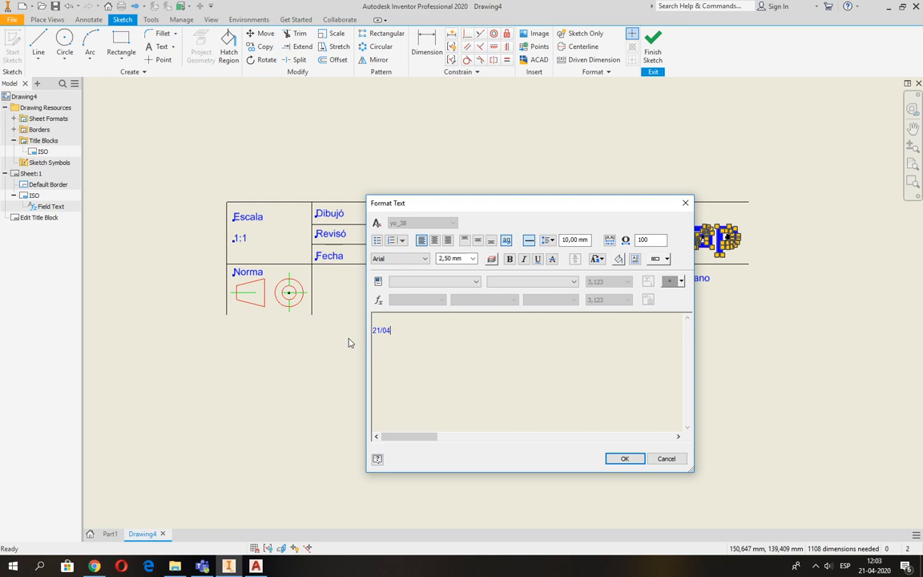
{"action": "type", "text": "/"}
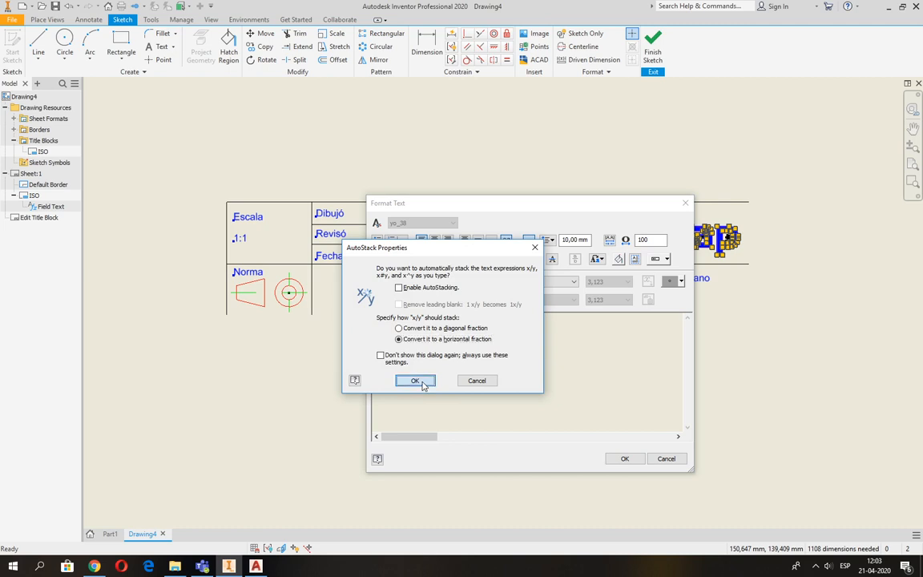
{"action": "left_click", "coordinate": [422, 383]}
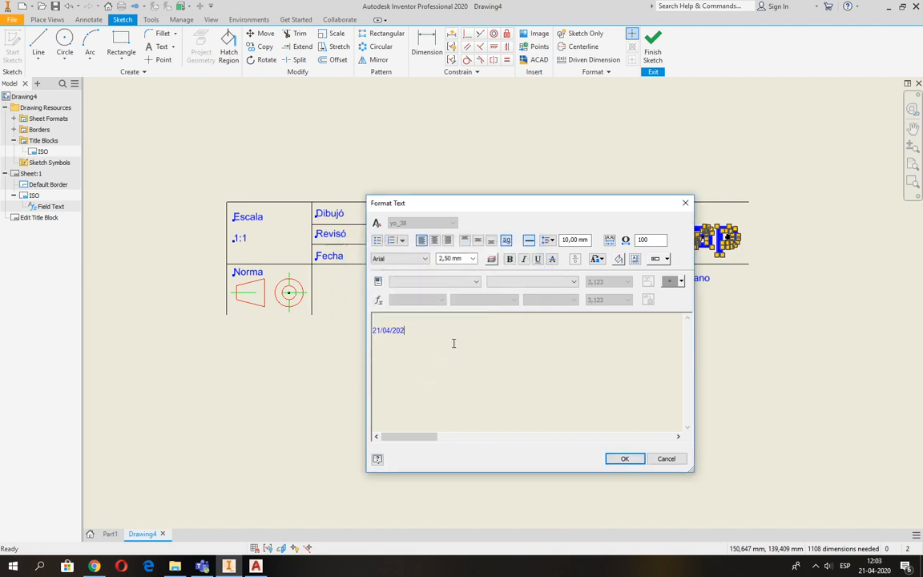
{"action": "left_click", "coordinate": [625, 459]}
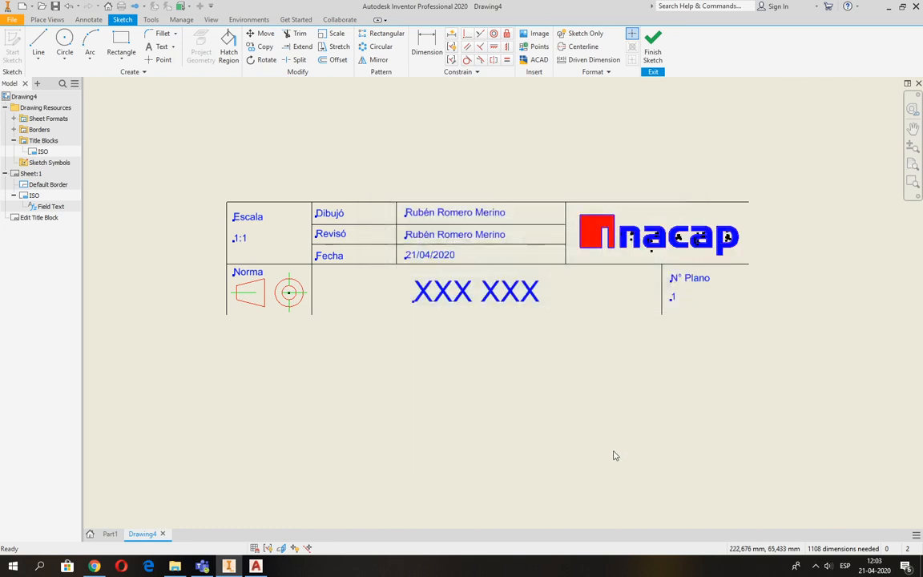
Step: Replace the large XXX XXX title with Ejemplo centred in its cell, and save the finished sketch to the ISO title block
{"action": "double_click", "coordinate": [445, 297]}
{"action": "left_click_drag", "start_coordinate": [468, 333], "coordinate": [312, 335]}
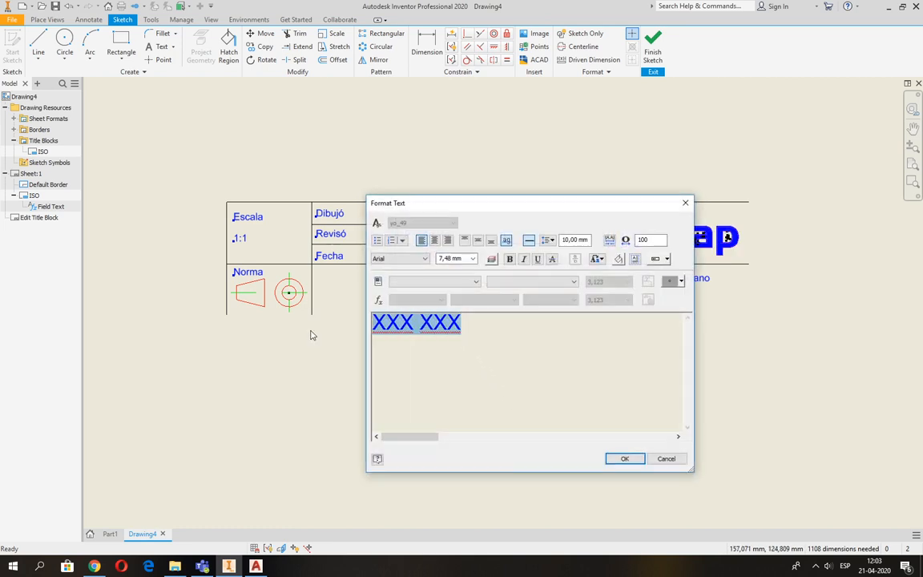
{"action": "type", "text": "Ejemplo"}
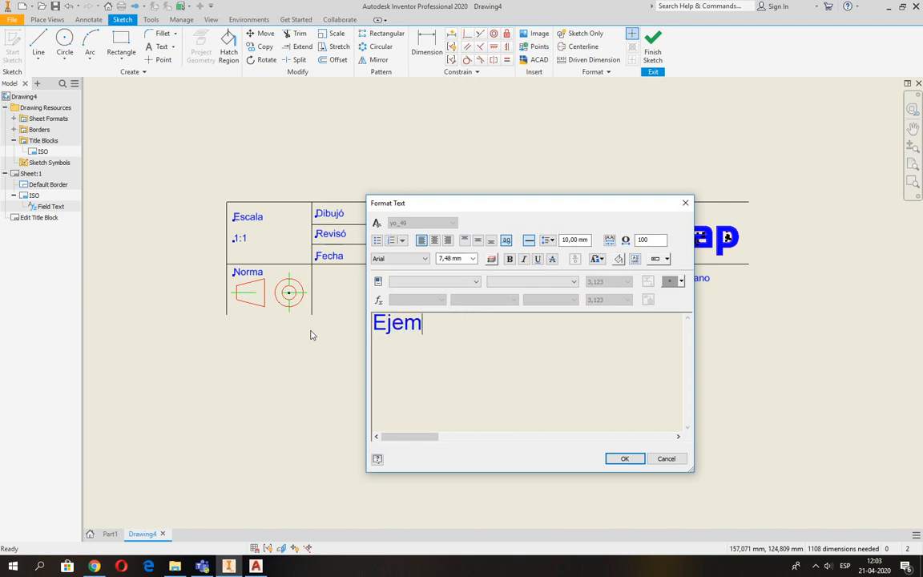
{"action": "left_click", "coordinate": [624, 458]}
{"action": "left_click_drag", "start_coordinate": [462, 298], "coordinate": [418, 336]}
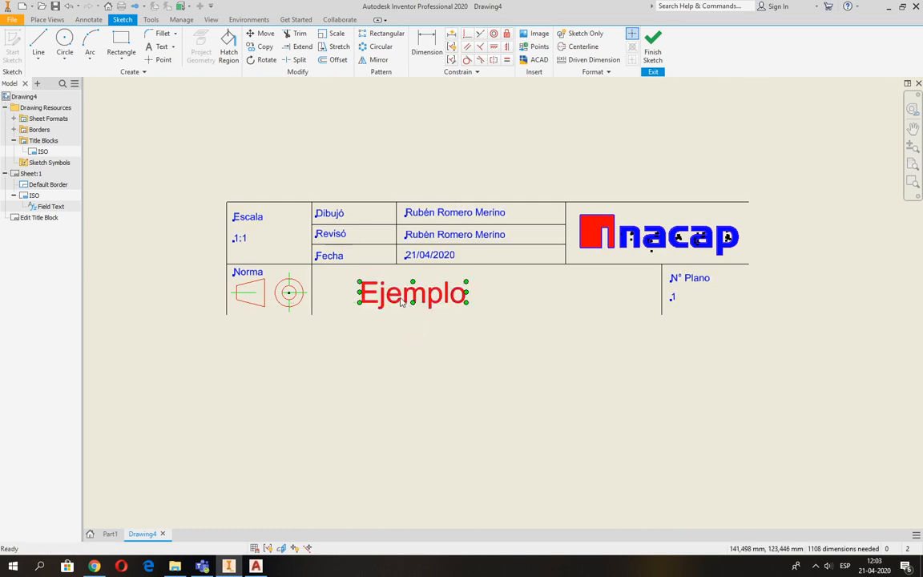
{"action": "left_click_drag", "start_coordinate": [402, 298], "coordinate": [528, 321]}
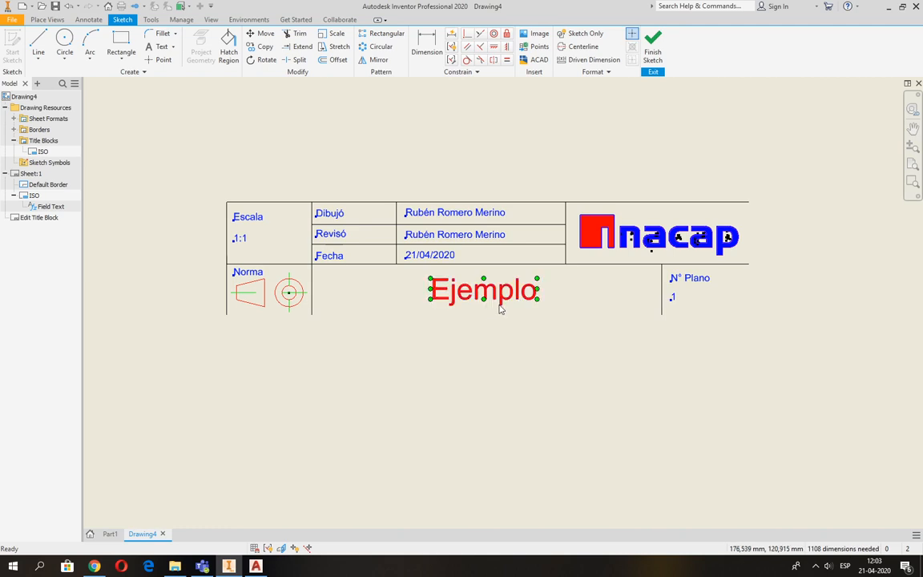
{"action": "left_click", "coordinate": [652, 48]}
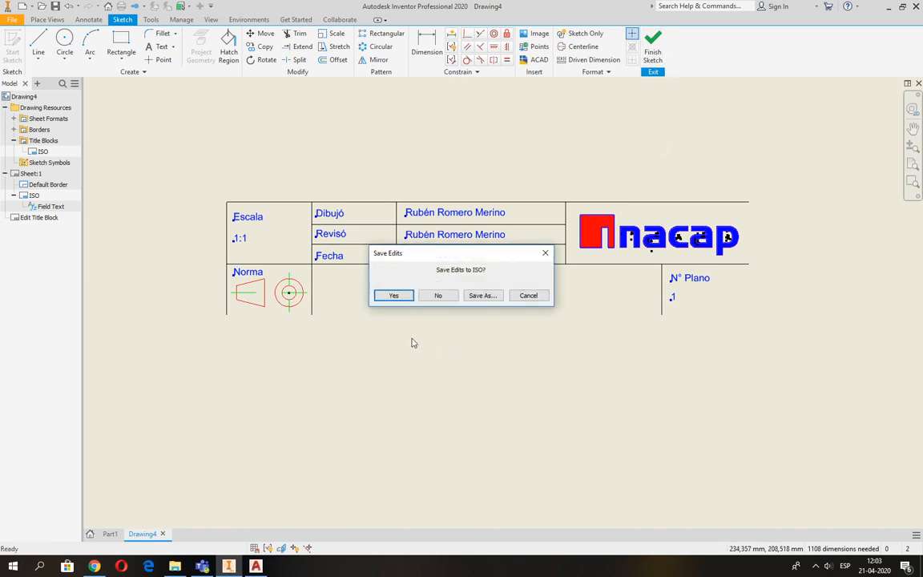
{"action": "left_click", "coordinate": [393, 295]}
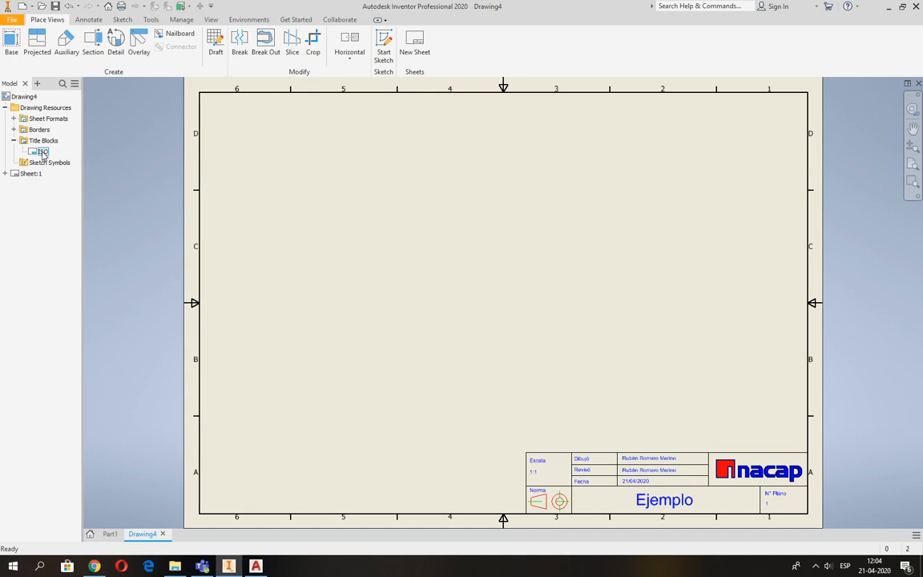
Step: Reopen the definition of Sheet:1's ISO title block to check that it is editable, and close it by saving to ISO
{"action": "left_click", "coordinate": [6, 173]}
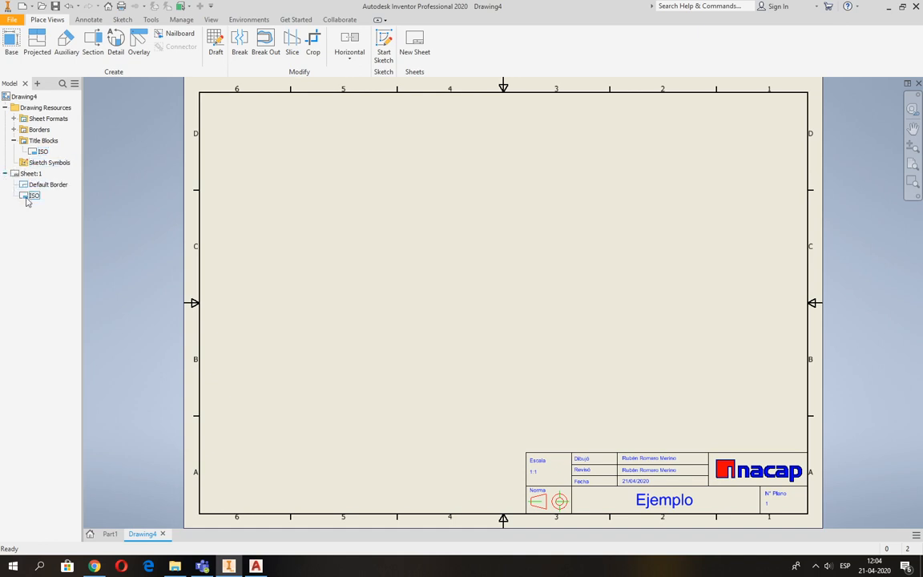
{"action": "right_click", "coordinate": [34, 200]}
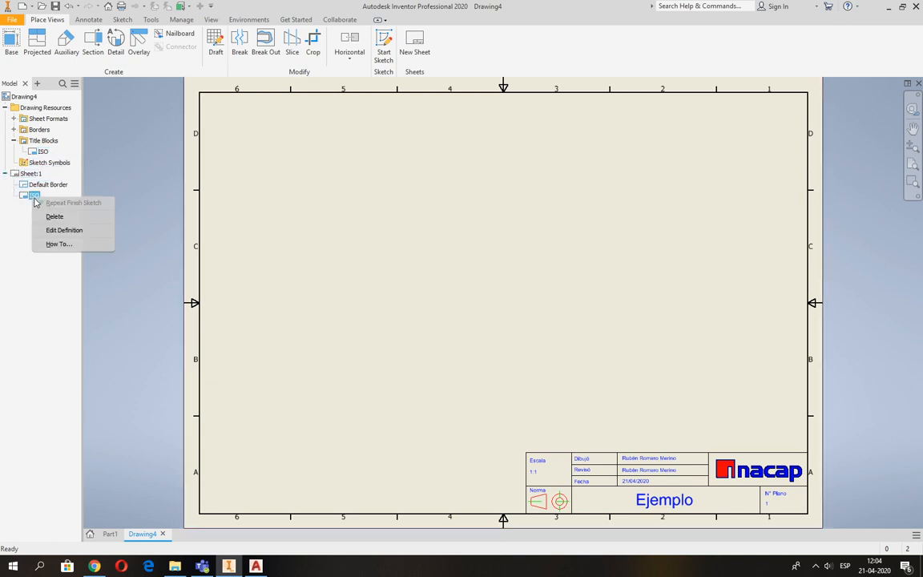
{"action": "left_click", "coordinate": [58, 230]}
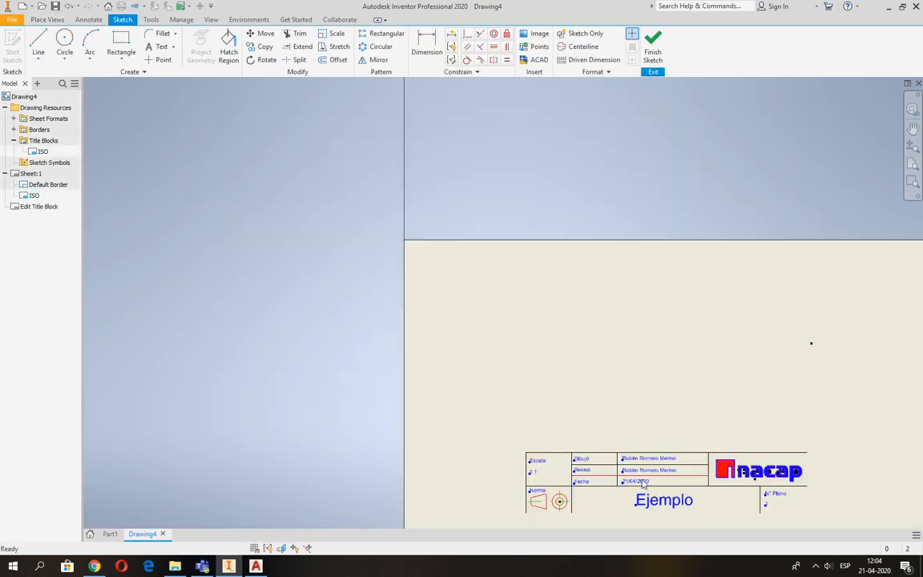
{"action": "left_click", "coordinate": [652, 46]}
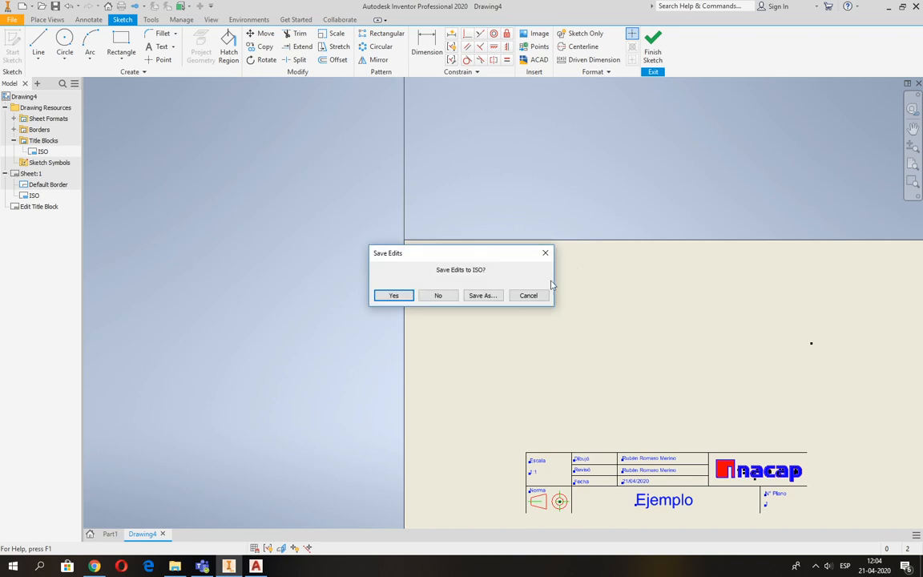
{"action": "left_click", "coordinate": [392, 295]}
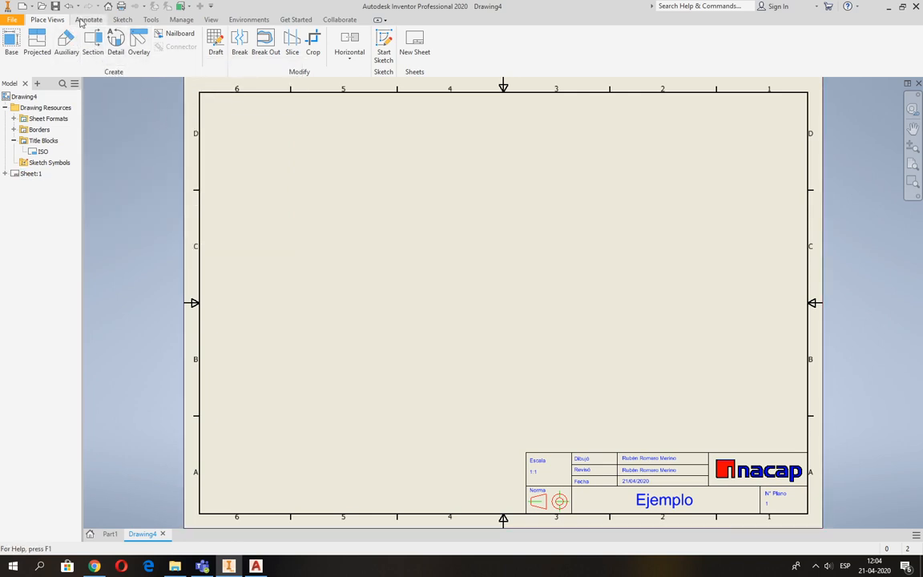
{"action": "left_click", "coordinate": [88, 20]}
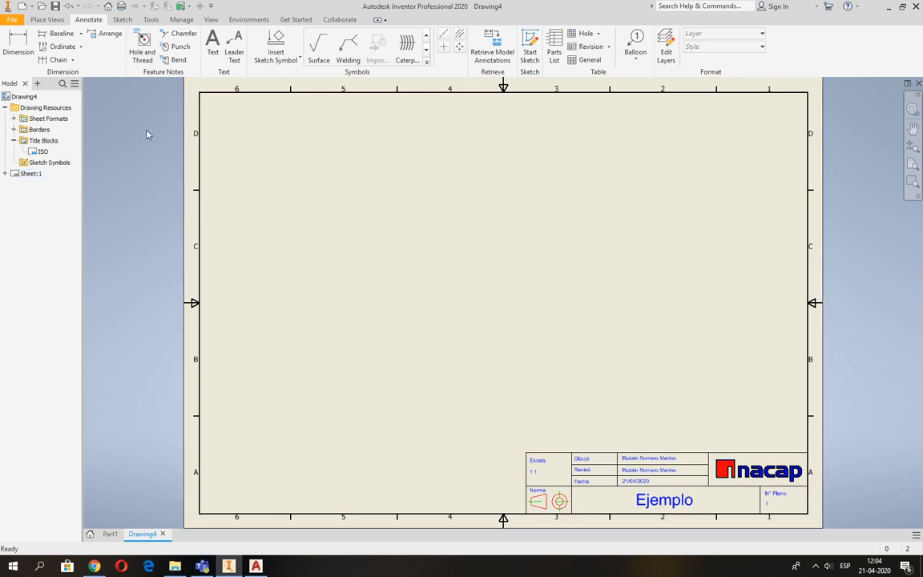
{"action": "left_click", "coordinate": [48, 19]}
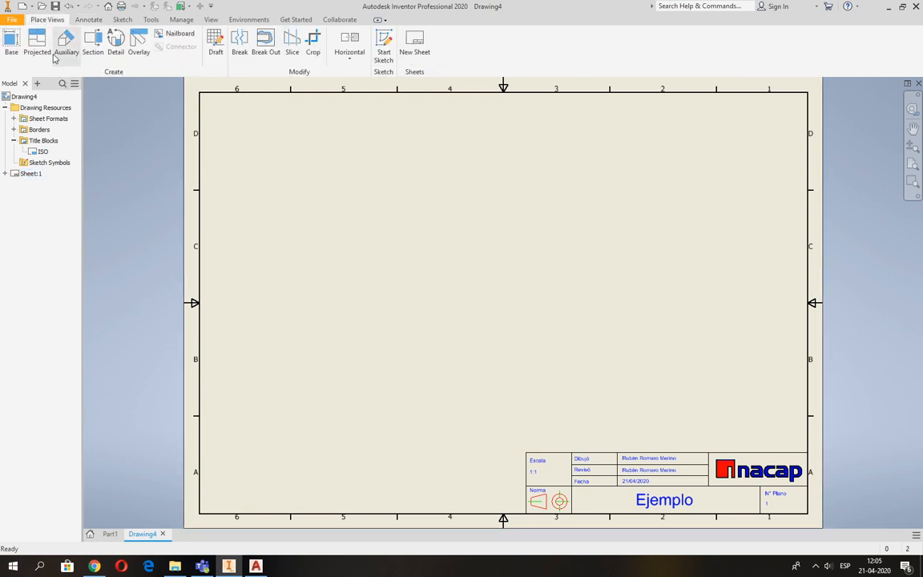
Step: Start a base view of Part1 and save the part as Ejemplo in the Archivos inventor folder
{"action": "left_click", "coordinate": [11, 41]}
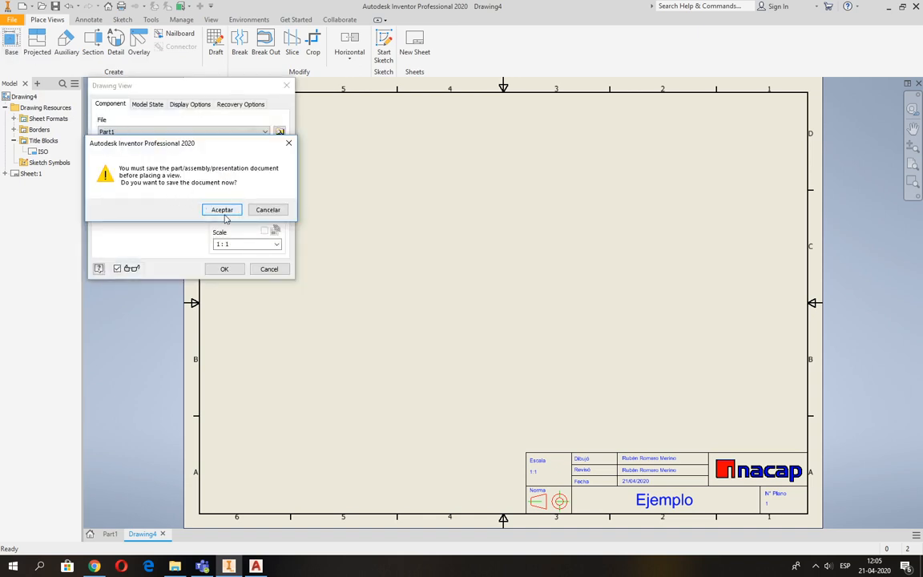
{"action": "left_click", "coordinate": [222, 209]}
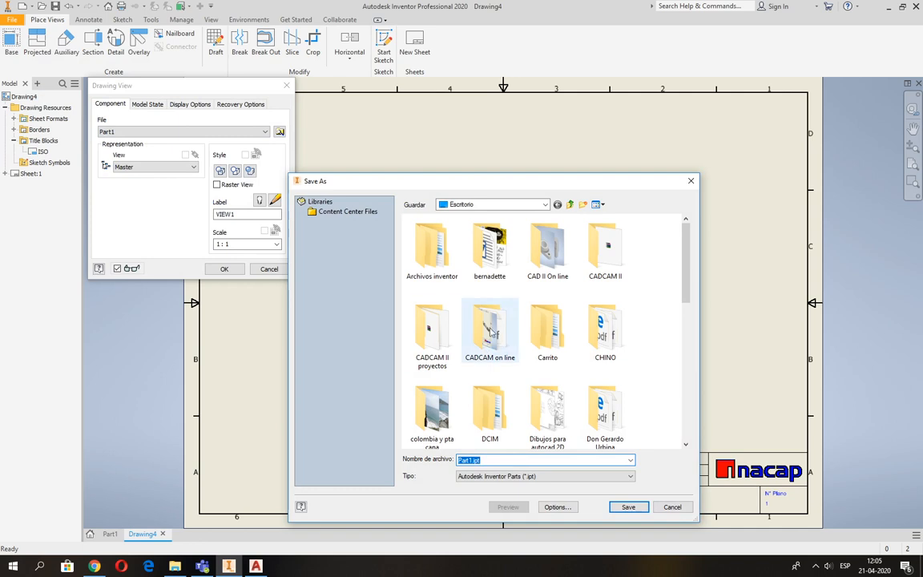
{"action": "double_click", "coordinate": [432, 233]}
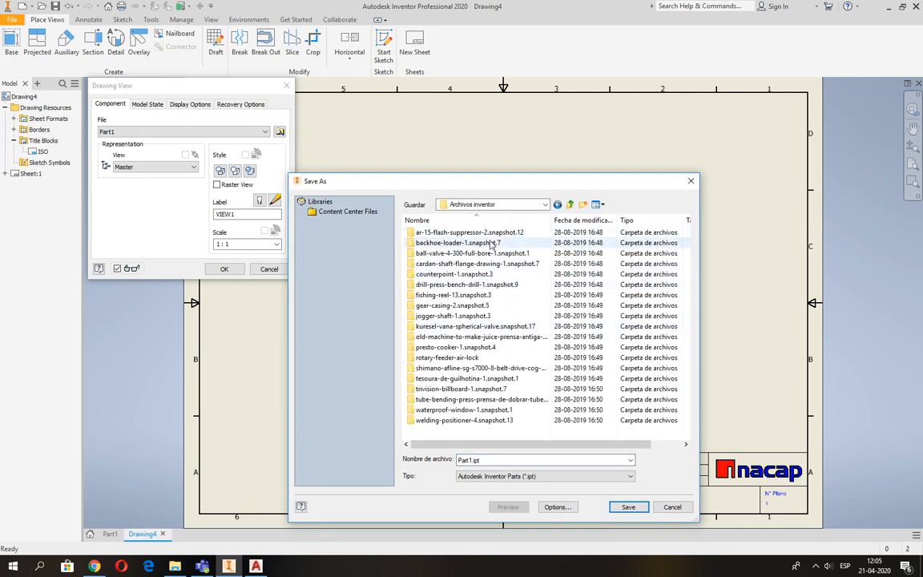
{"action": "left_click", "coordinate": [504, 460]}
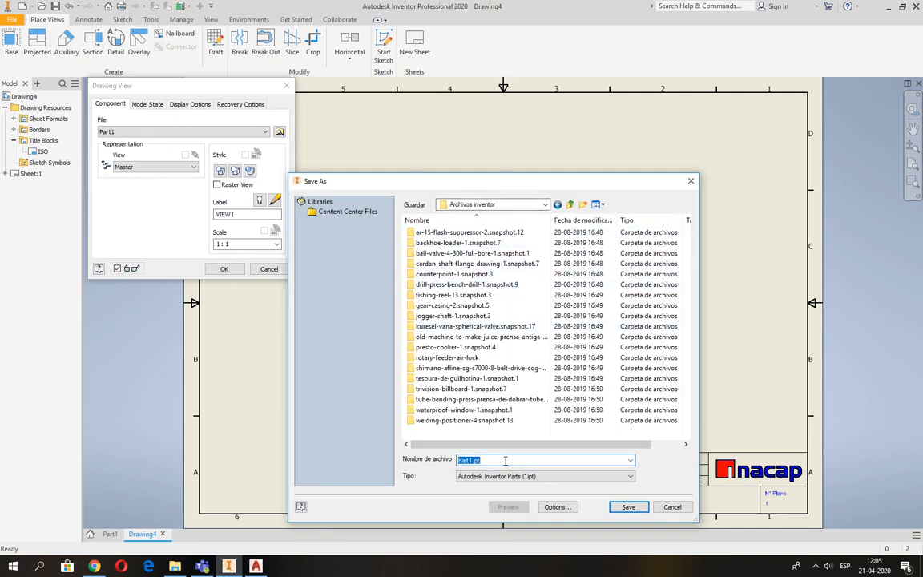
{"action": "type", "text": "Ejemplo"}
{"action": "left_click", "coordinate": [625, 507]}
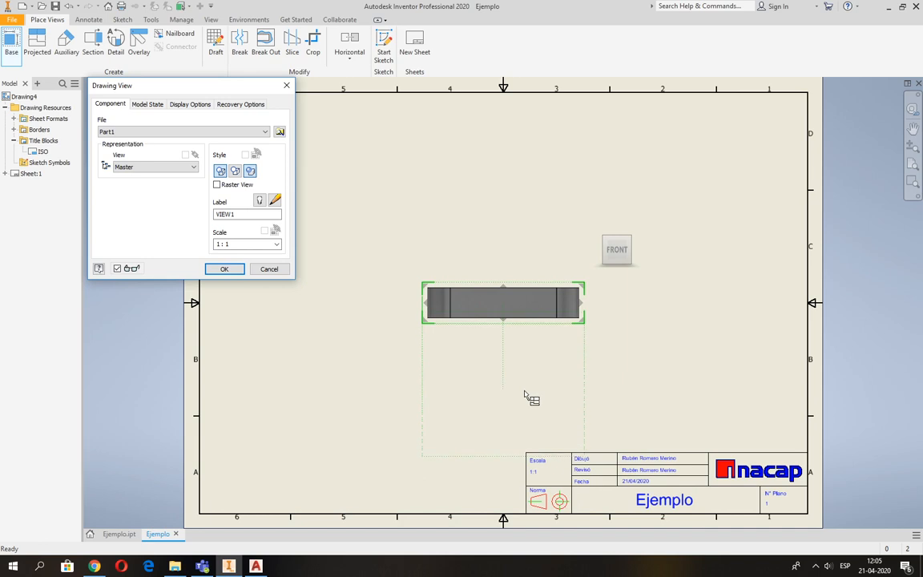
Step: Create the base view in TOP orientation with shading turned off, and move it to the upper-left area of the sheet
{"action": "left_click", "coordinate": [618, 269]}
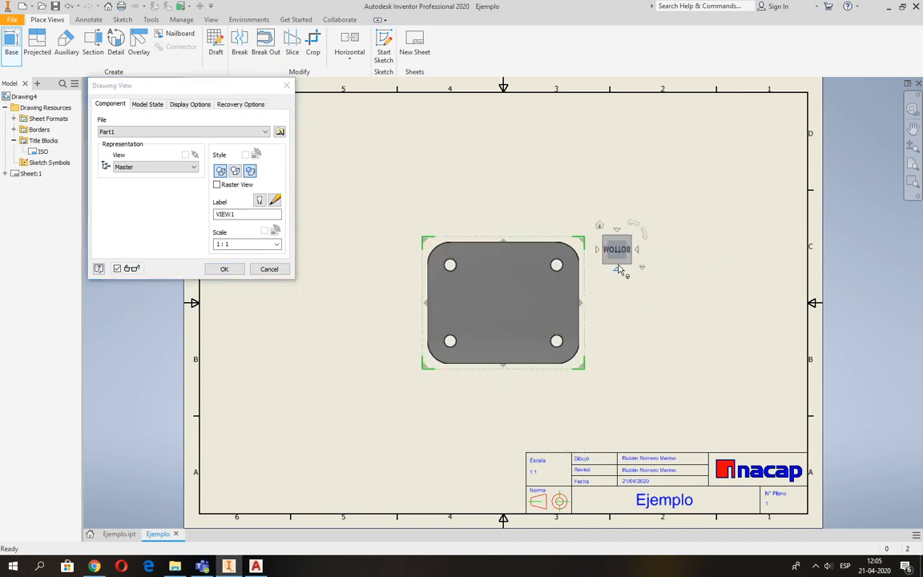
{"action": "left_click", "coordinate": [617, 226]}
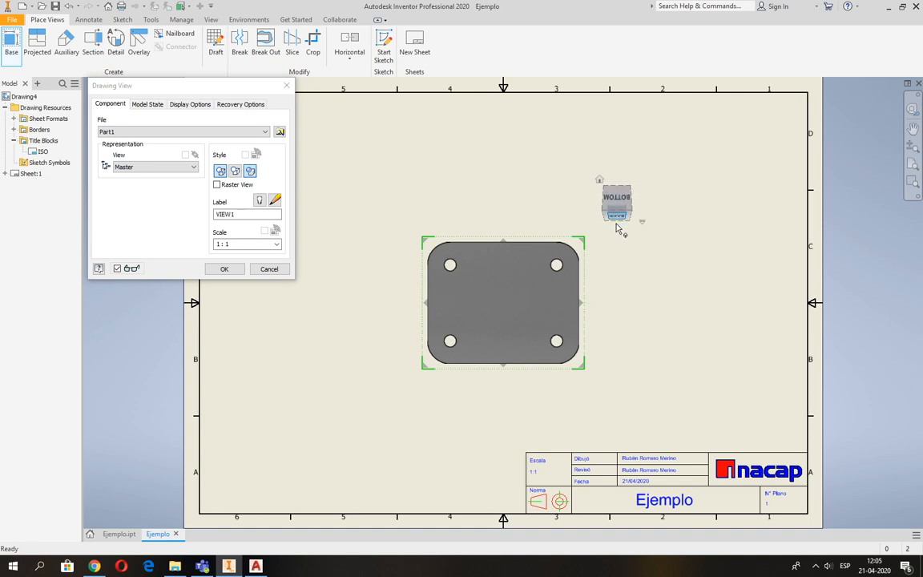
{"action": "left_click", "coordinate": [617, 227]}
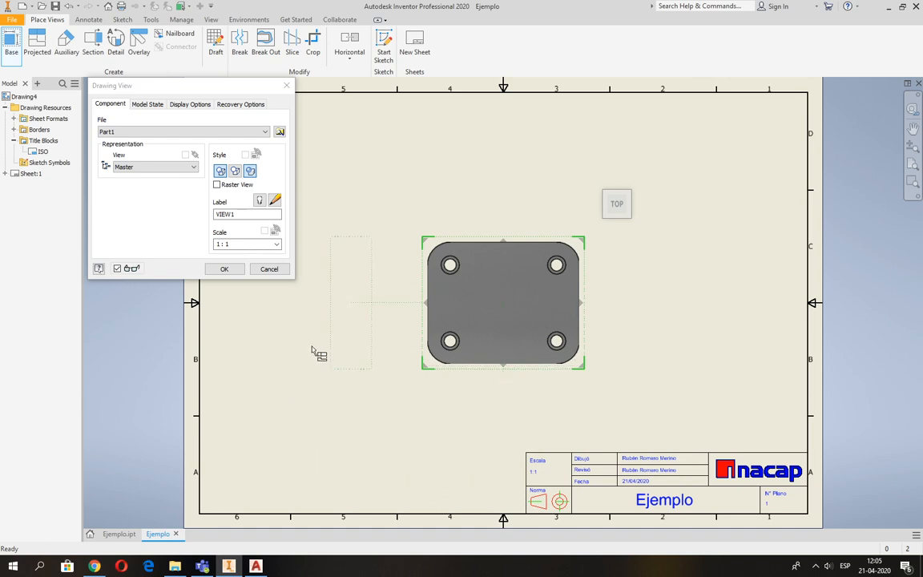
{"action": "left_click", "coordinate": [225, 267]}
{"action": "left_click", "coordinate": [250, 172]}
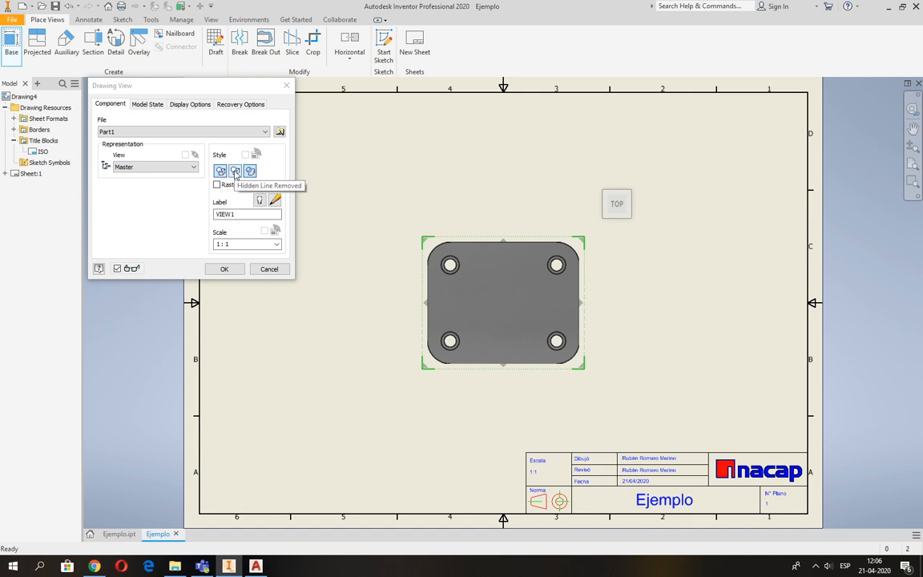
{"action": "left_click", "coordinate": [251, 174]}
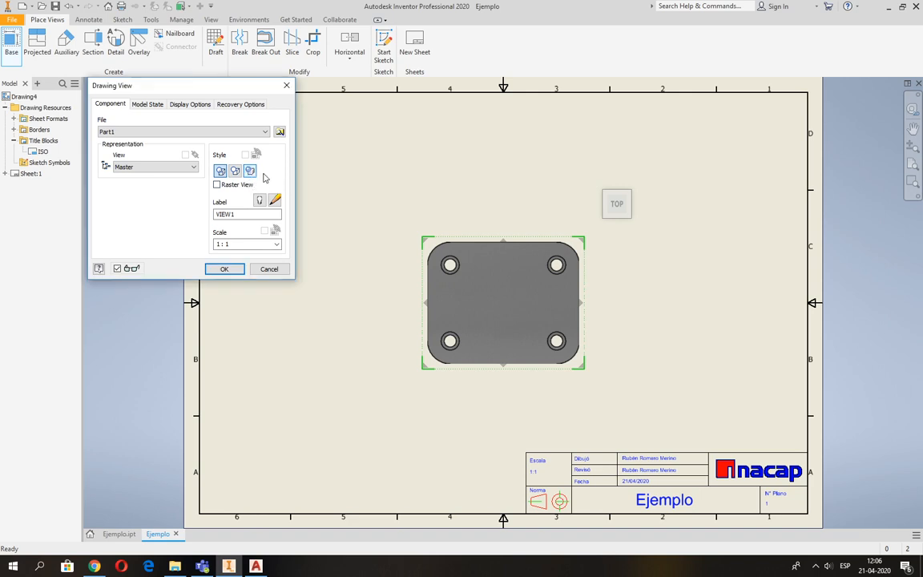
{"action": "left_click", "coordinate": [231, 271]}
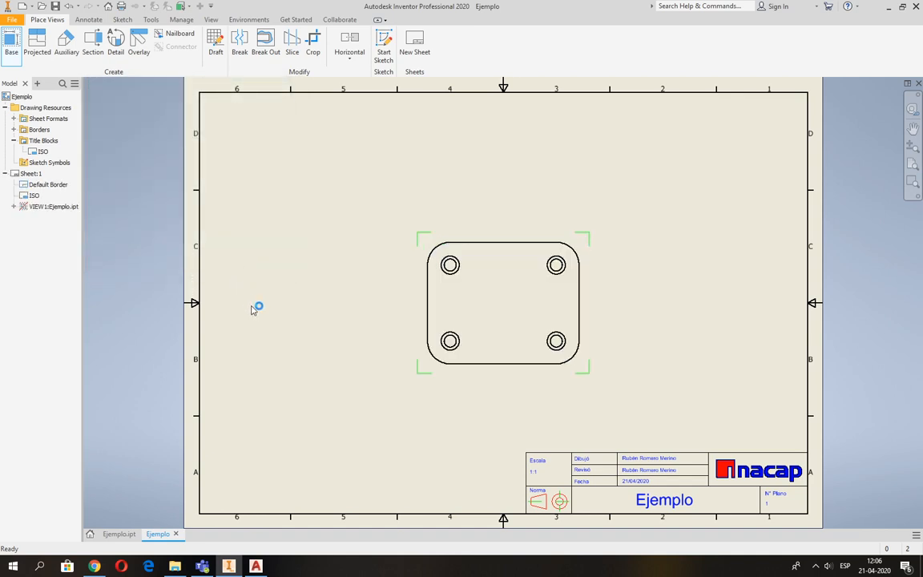
{"action": "mouse_move", "coordinate": [462, 380]}
{"action": "left_mouse_down"}
{"action": "mouse_move", "coordinate": [396, 375]}
{"action": "mouse_move", "coordinate": [309, 270]}
{"action": "left_mouse_up"}
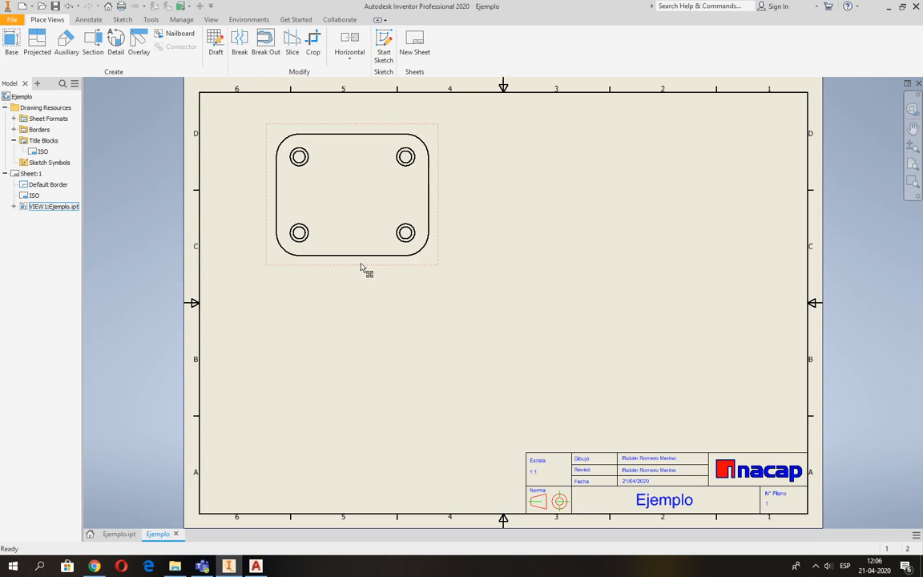
{"action": "mouse_move", "coordinate": [360, 267]}
{"action": "left_mouse_down"}
{"action": "mouse_move", "coordinate": [624, 337]}
{"action": "mouse_move", "coordinate": [400, 319]}
{"action": "mouse_move", "coordinate": [309, 267]}
{"action": "left_mouse_up"}
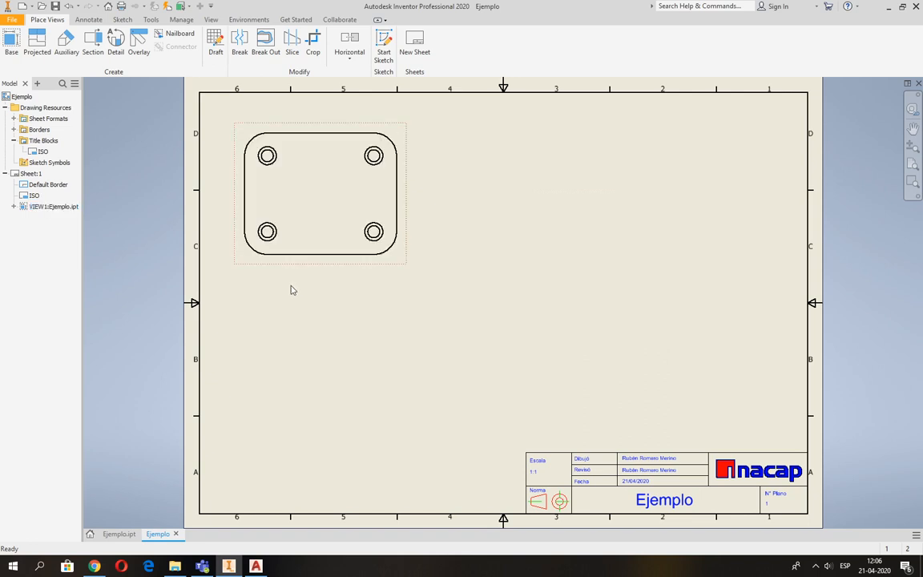
Step: Create projected views of the plate: front view below the base view, side view beside it, and an isometric above the title block
{"action": "left_click", "coordinate": [36, 48]}
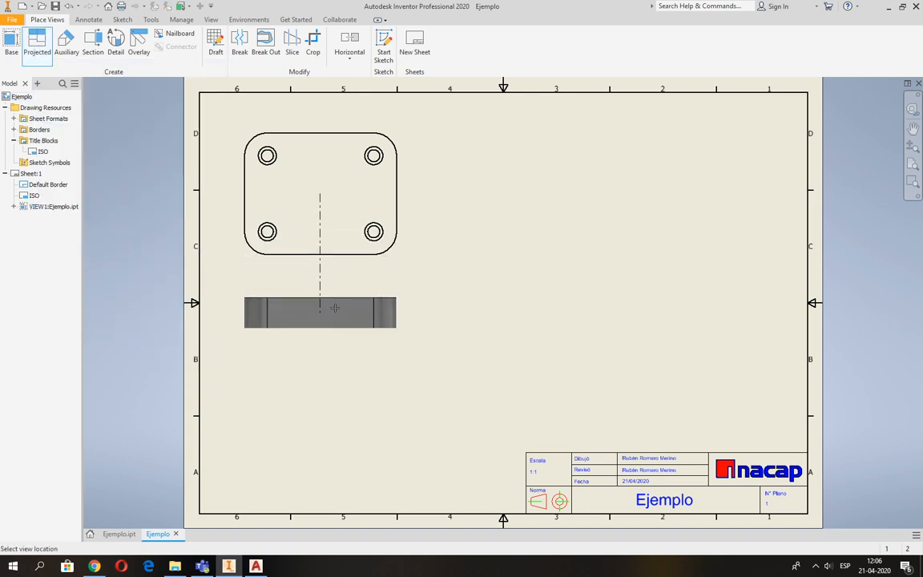
{"action": "left_click", "coordinate": [335, 310]}
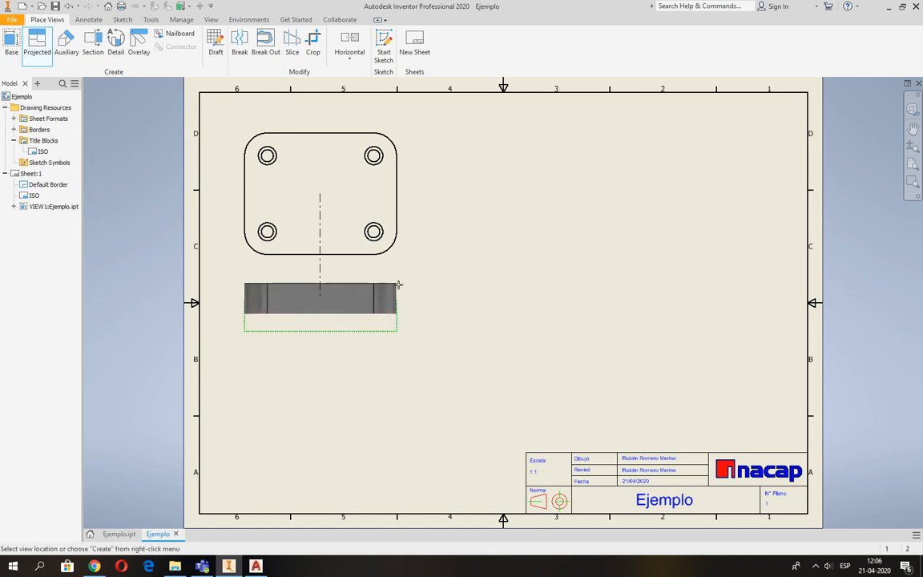
{"action": "left_click", "coordinate": [459, 208]}
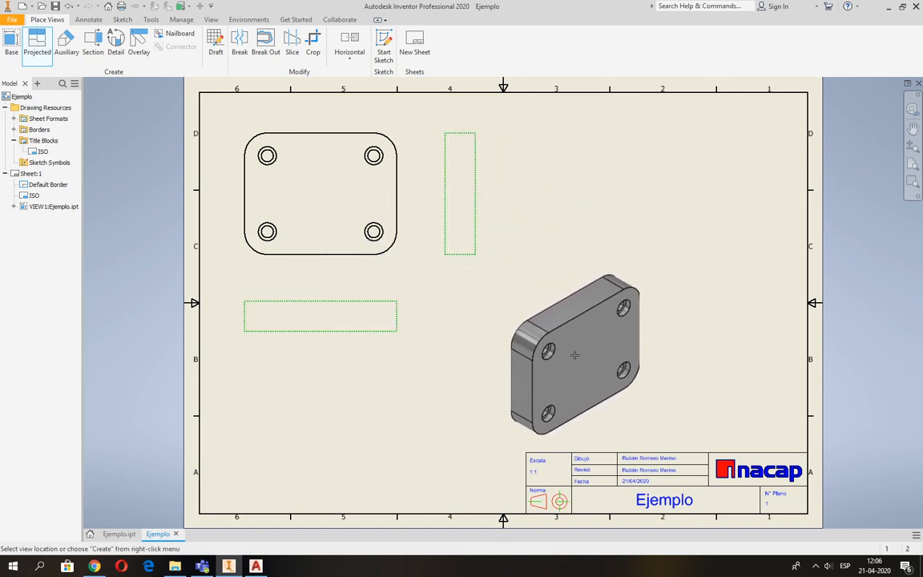
{"action": "left_click", "coordinate": [574, 355]}
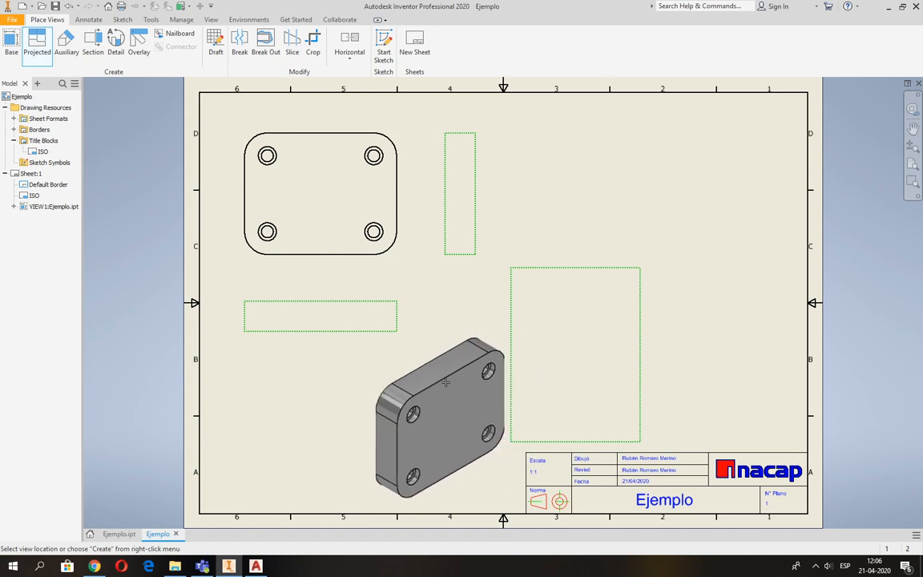
{"action": "right_click", "coordinate": [423, 340]}
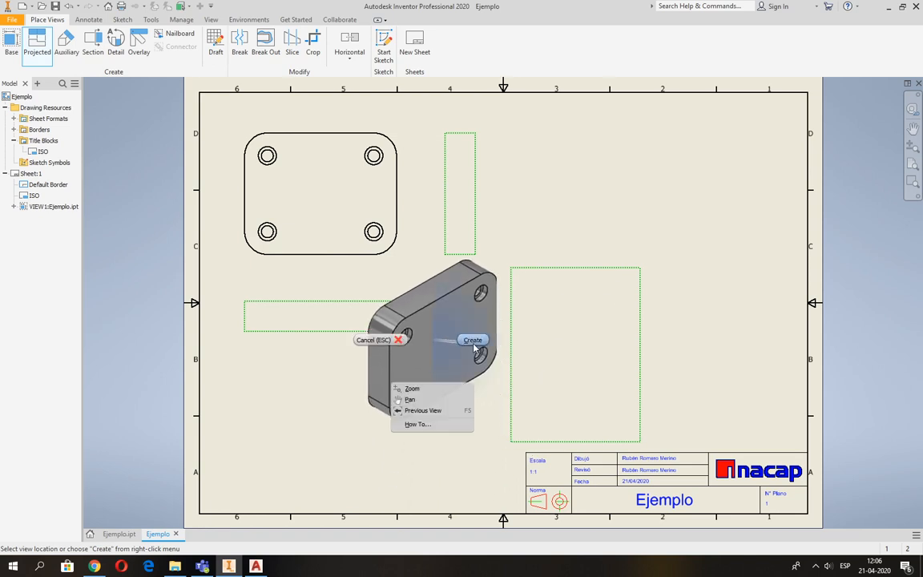
{"action": "left_click", "coordinate": [473, 342]}
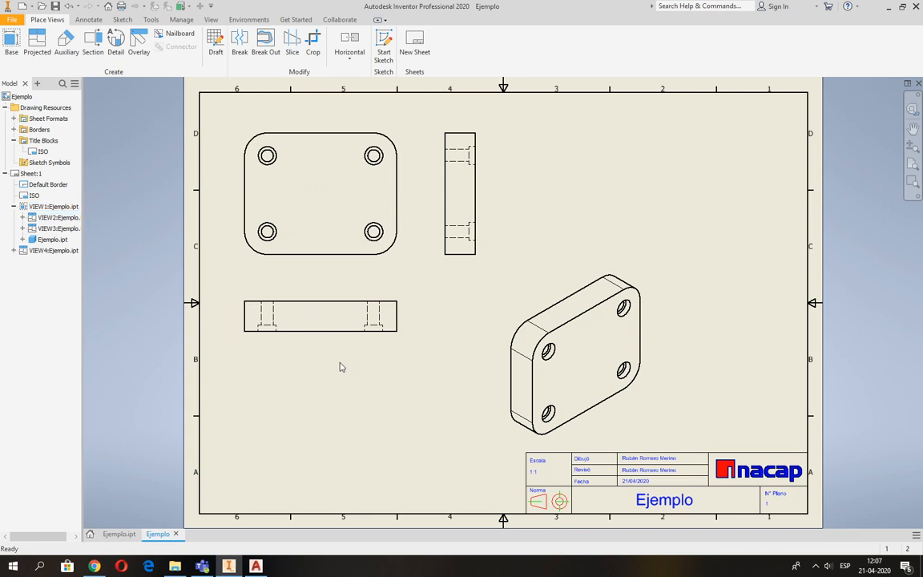
Step: Draw a horizontal centerline through the upper counterbored hole in the side view, extending past both edges
{"action": "middle_click_drag", "start_coordinate": [255, 220], "coordinate": [266, 258]}
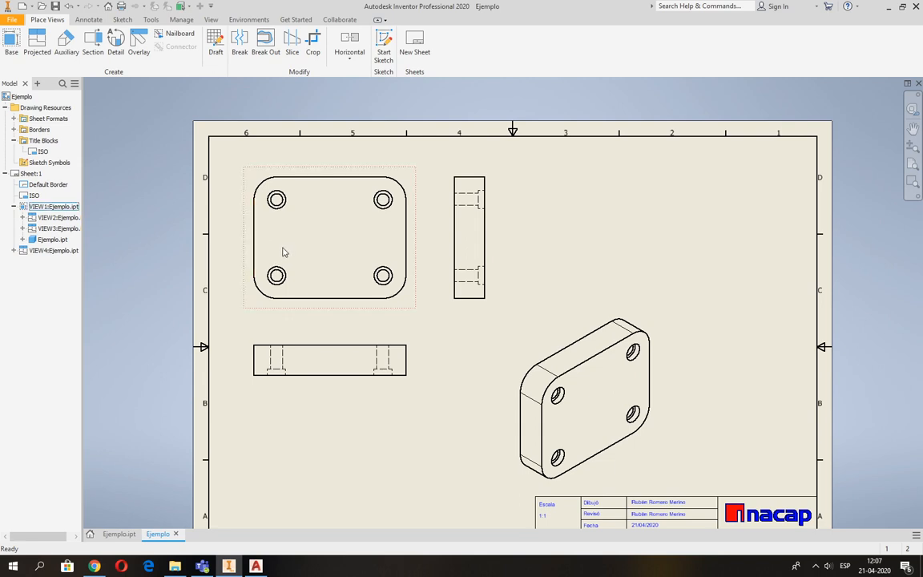
{"action": "scroll", "coordinate": [354, 184], "scroll_direction": "up", "scroll_amount": 3}
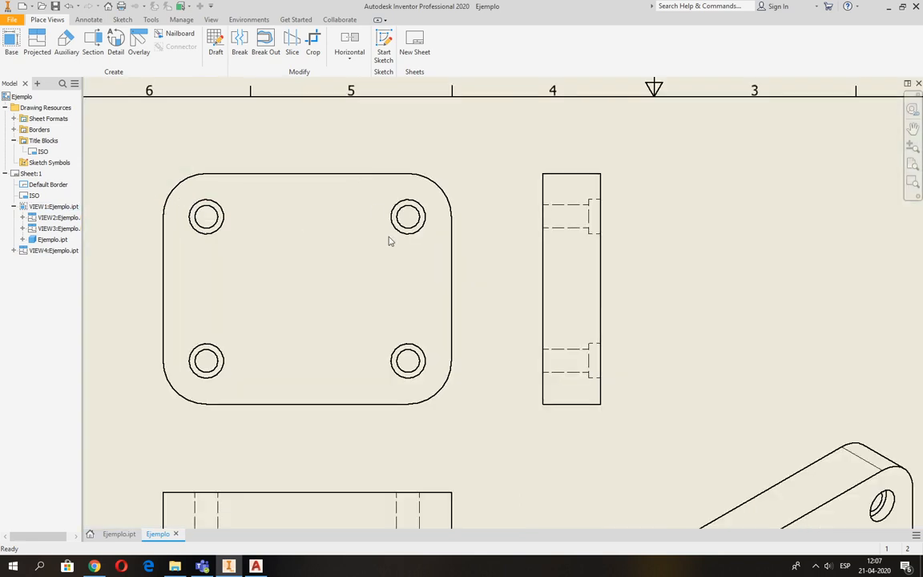
{"action": "key", "text": "F2"}
{"action": "left_click_drag", "start_coordinate": [387, 239], "coordinate": [377, 267]}
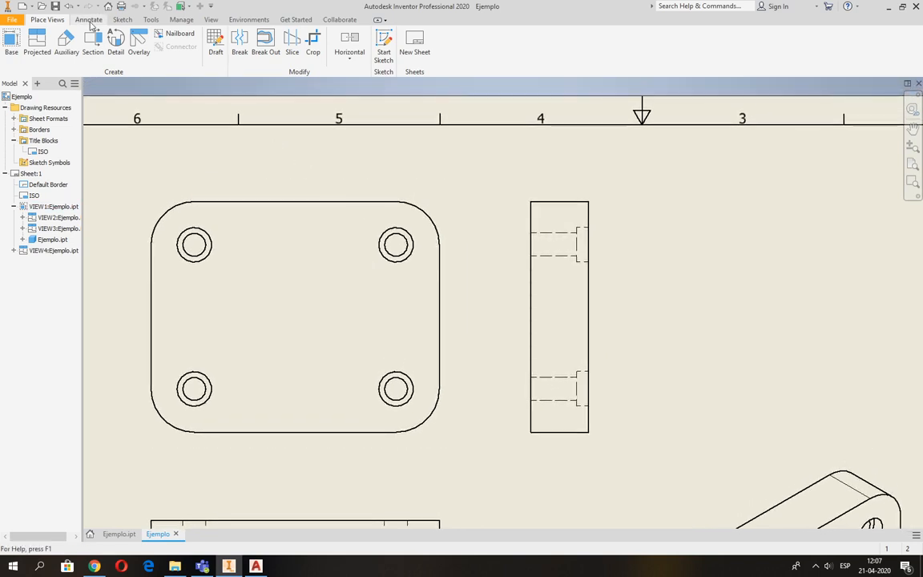
{"action": "left_click", "coordinate": [89, 19]}
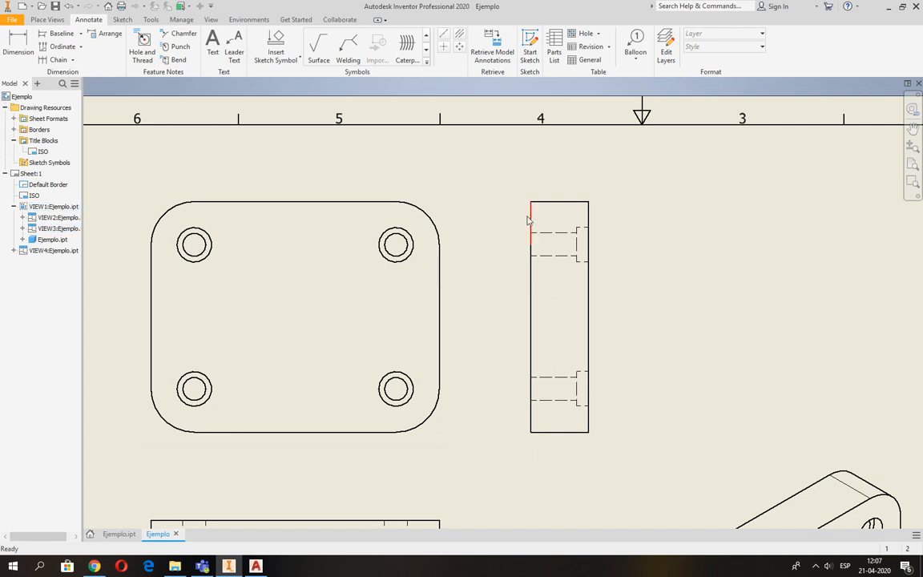
{"action": "left_click", "coordinate": [444, 36]}
{"action": "scroll", "coordinate": [539, 247], "scroll_direction": "up", "scroll_amount": 3}
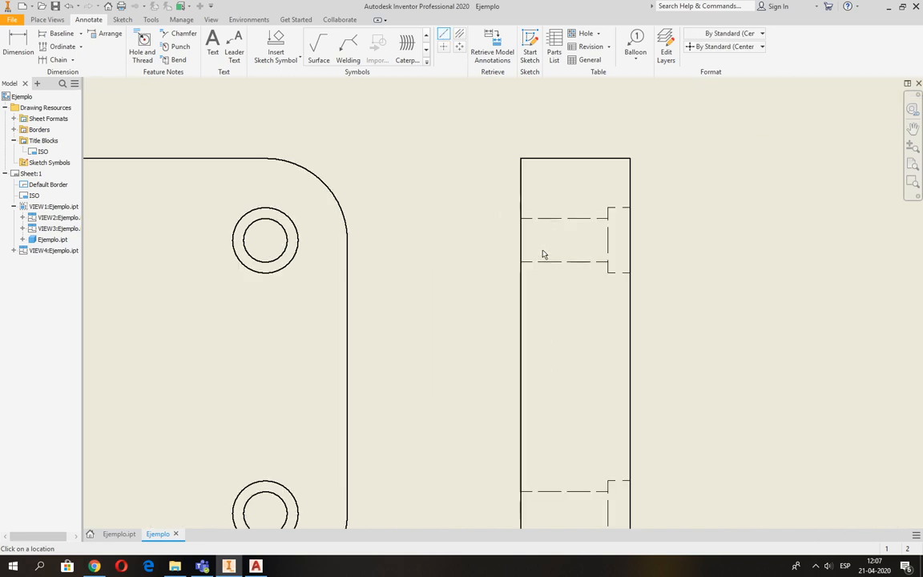
{"action": "left_click", "coordinate": [521, 240]}
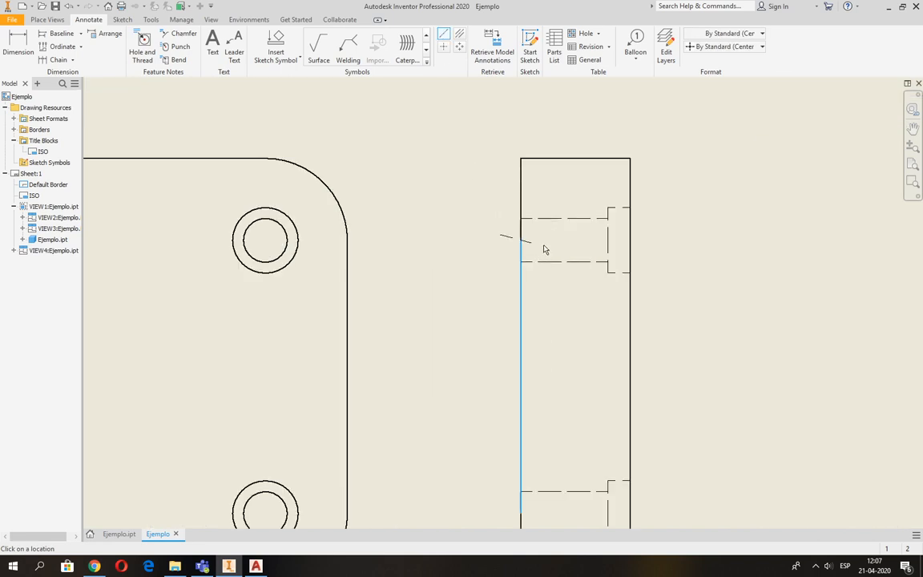
{"action": "left_click", "coordinate": [631, 240]}
{"action": "right_click", "coordinate": [682, 258]}
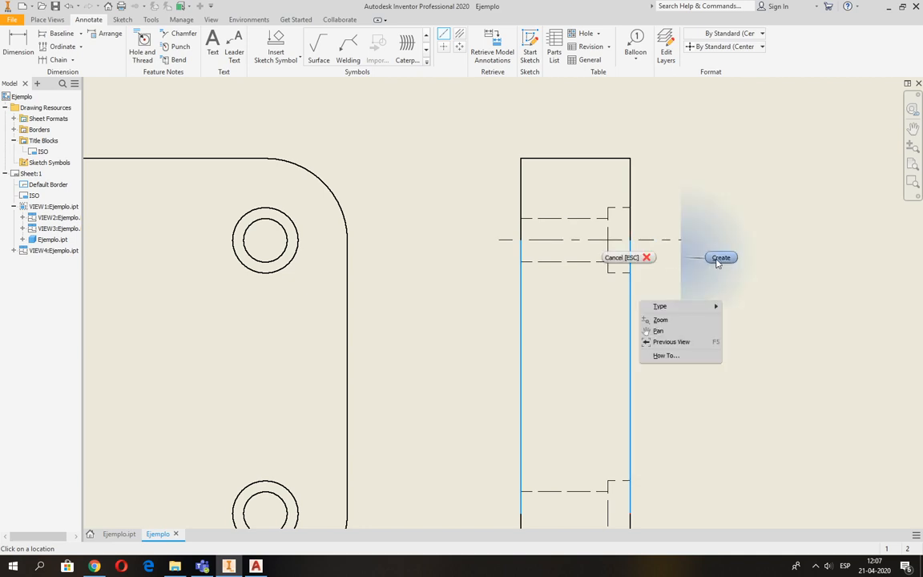
{"action": "left_click", "coordinate": [718, 259]}
{"action": "scroll", "coordinate": [612, 253], "scroll_direction": "up", "scroll_amount": 3}
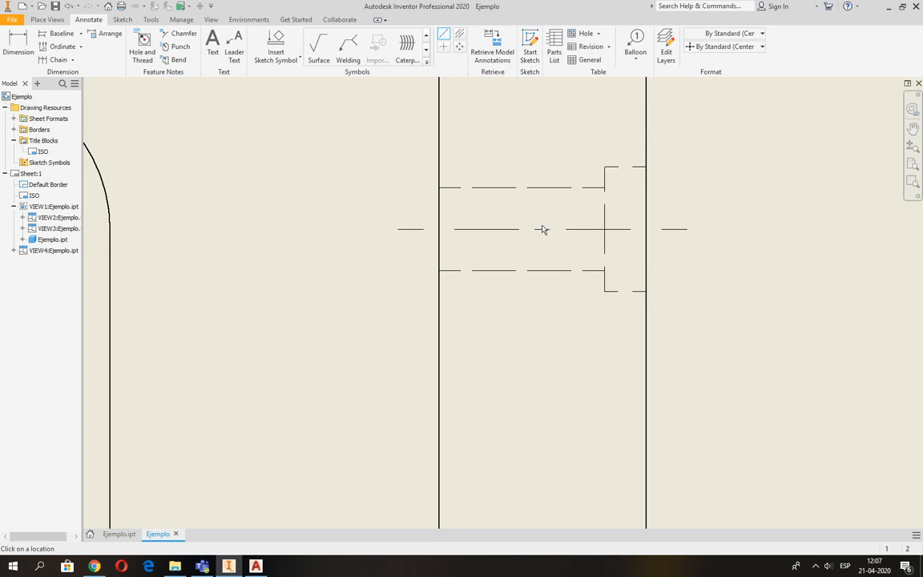
{"action": "scroll", "coordinate": [541, 257], "scroll_direction": "down", "scroll_amount": 5}
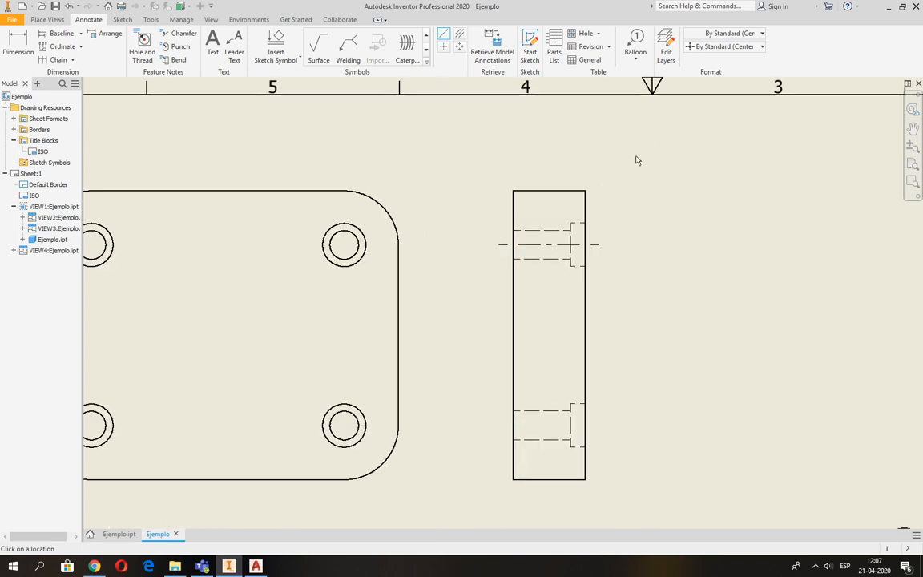
Step: Set the line type of the Center Mark (ISO) layer to Long Dash Dotted
{"action": "left_click", "coordinate": [664, 50]}
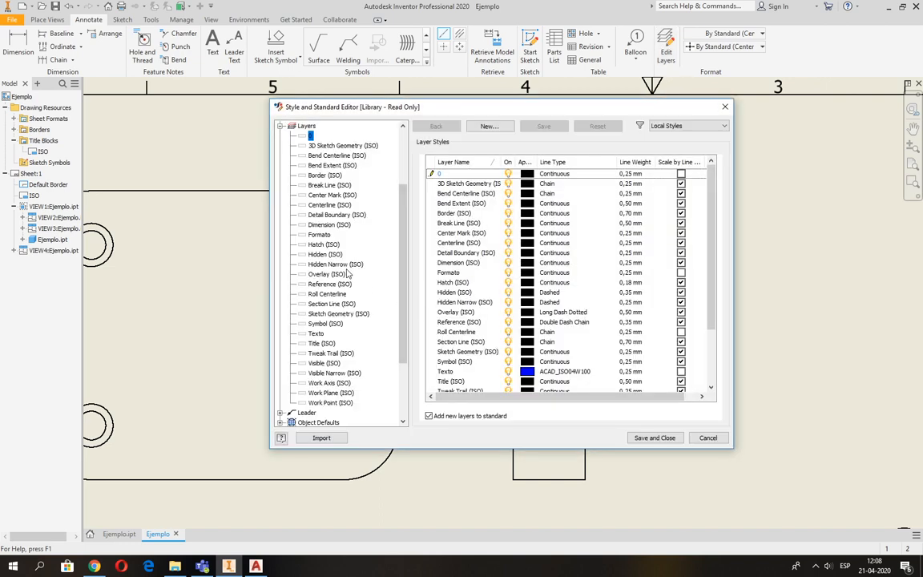
{"action": "left_click", "coordinate": [452, 232]}
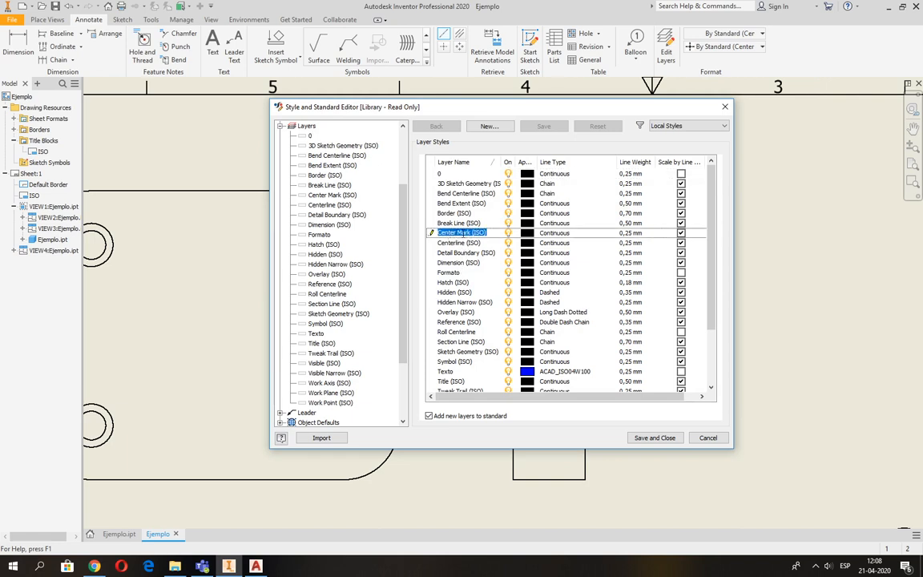
{"action": "left_click", "coordinate": [550, 233]}
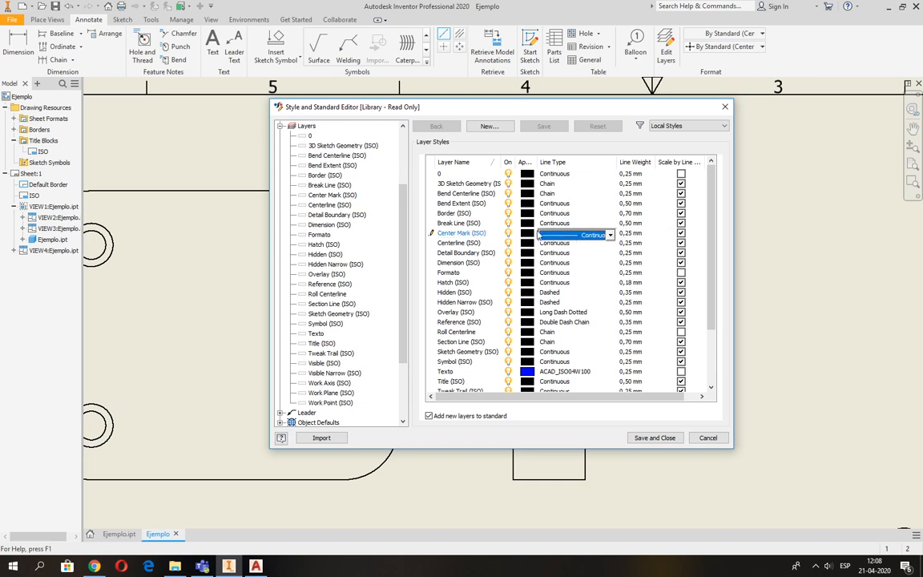
{"action": "left_click", "coordinate": [609, 235]}
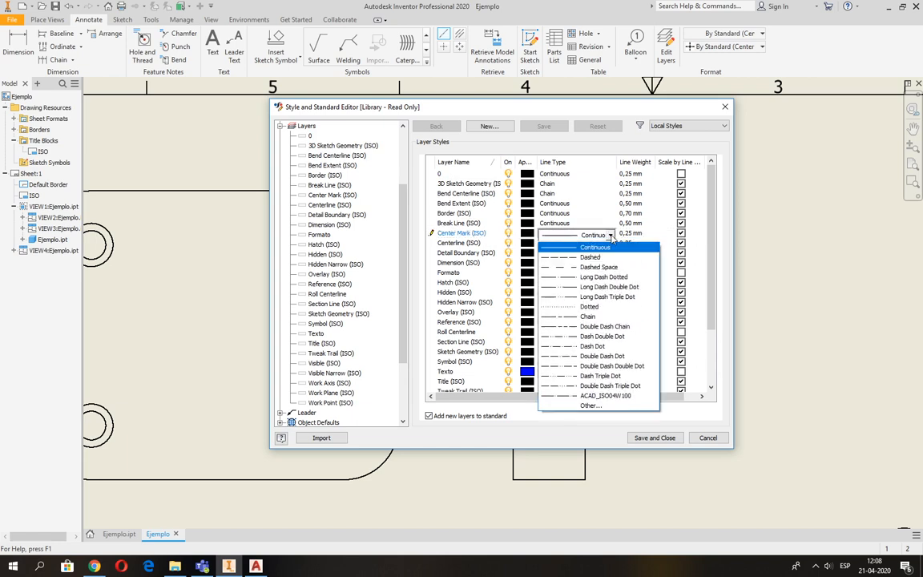
{"action": "left_click", "coordinate": [621, 278]}
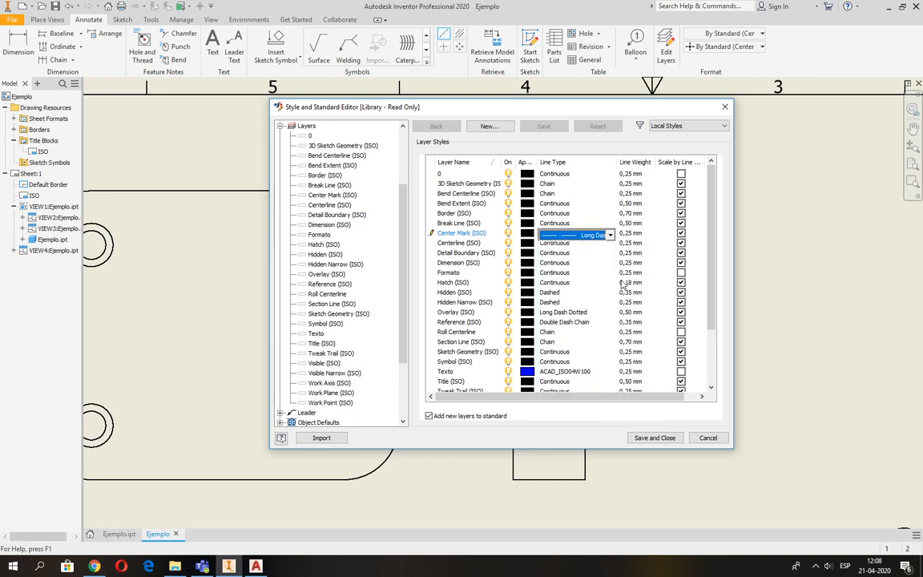
Step: Set the Centerline (ISO) layer's line type to Long Dash Dotted and save the layer styles
{"action": "left_click", "coordinate": [447, 243]}
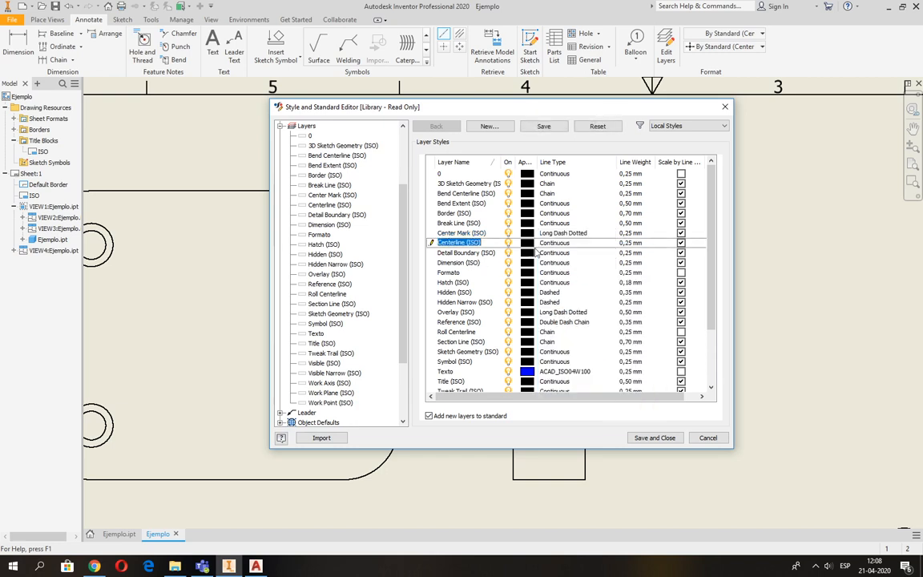
{"action": "left_click", "coordinate": [576, 243]}
{"action": "left_click", "coordinate": [610, 244]}
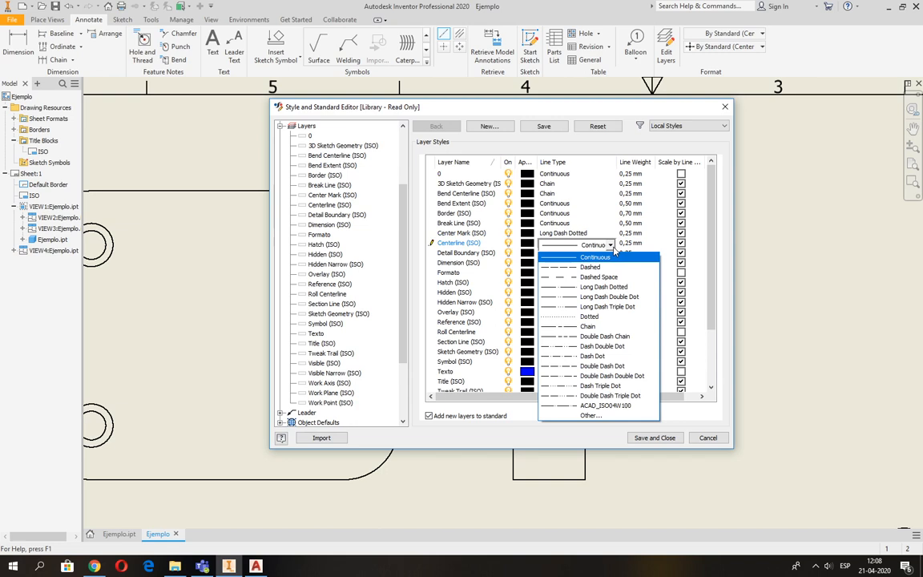
{"action": "left_click", "coordinate": [602, 290]}
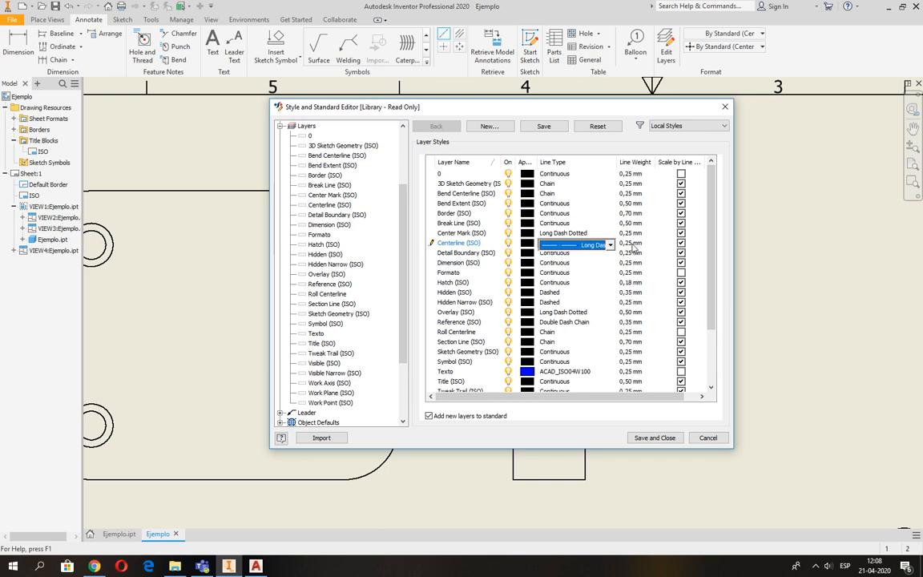
{"action": "left_click", "coordinate": [656, 438]}
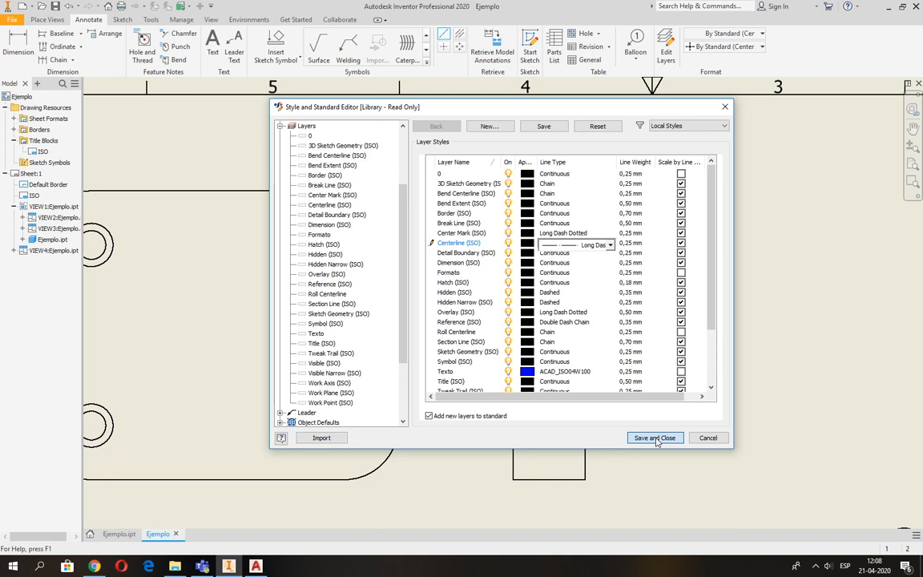
Step: Add a centerline bisector between the lower hole's hidden edges in the side view and extend it beyond both plate edges
{"action": "scroll", "coordinate": [553, 246], "scroll_direction": "down", "scroll_amount": 5}
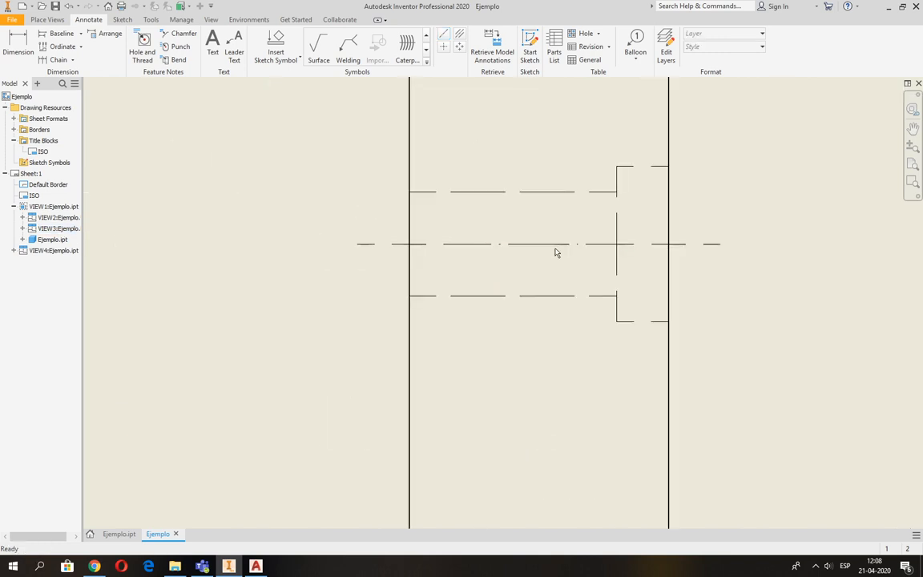
{"action": "scroll", "coordinate": [525, 319], "scroll_direction": "up", "scroll_amount": 3}
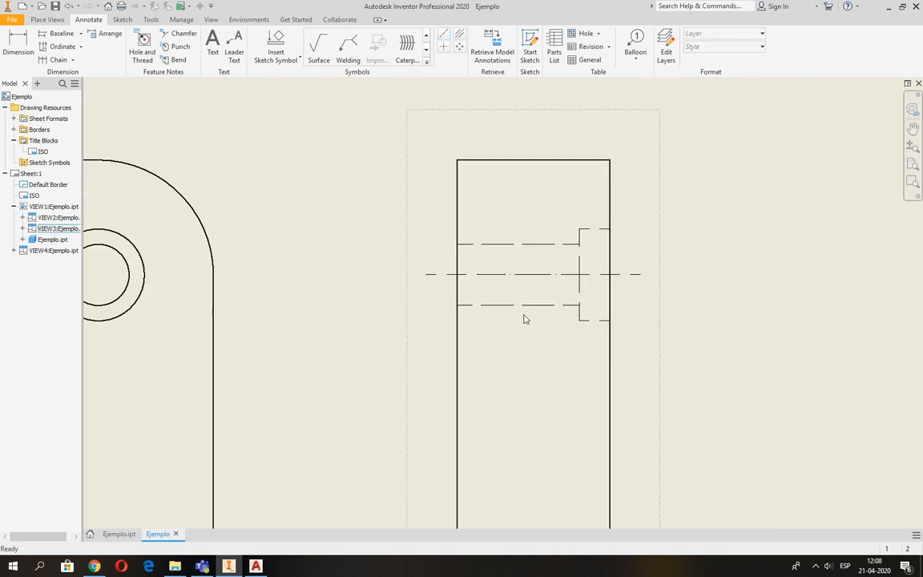
{"action": "scroll", "coordinate": [525, 319], "scroll_direction": "up", "scroll_amount": 2}
{"action": "middle_click_drag", "start_coordinate": [540, 361], "coordinate": [524, 221]}
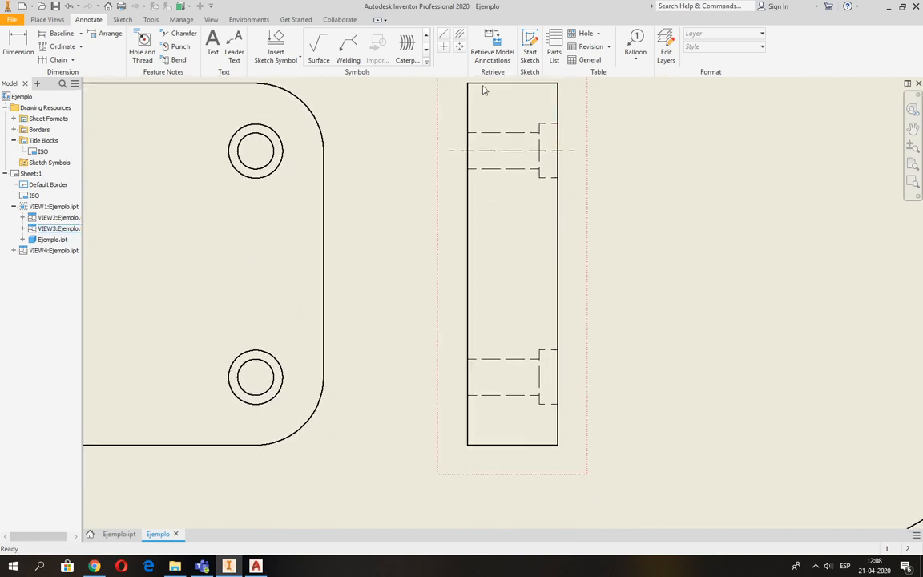
{"action": "left_click", "coordinate": [460, 35]}
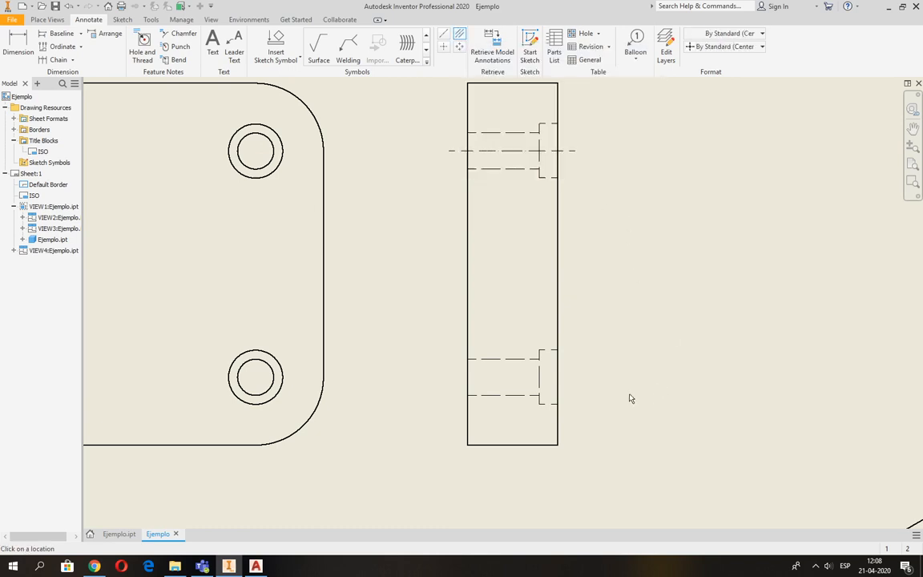
{"action": "left_click", "coordinate": [517, 358]}
{"action": "left_click", "coordinate": [512, 395]}
{"action": "key", "text": "Escape"}
{"action": "left_click", "coordinate": [550, 375]}
{"action": "left_click_drag", "start_coordinate": [550, 376], "coordinate": [573, 378]}
{"action": "left_click", "coordinate": [385, 396]}
{"action": "mouse_move", "coordinate": [438, 358]}
{"action": "middle_mouse_down"}
{"action": "mouse_move", "coordinate": [500, 413]}
{"action": "mouse_move", "coordinate": [554, 422]}
{"action": "mouse_move", "coordinate": [573, 412]}
{"action": "middle_mouse_up"}
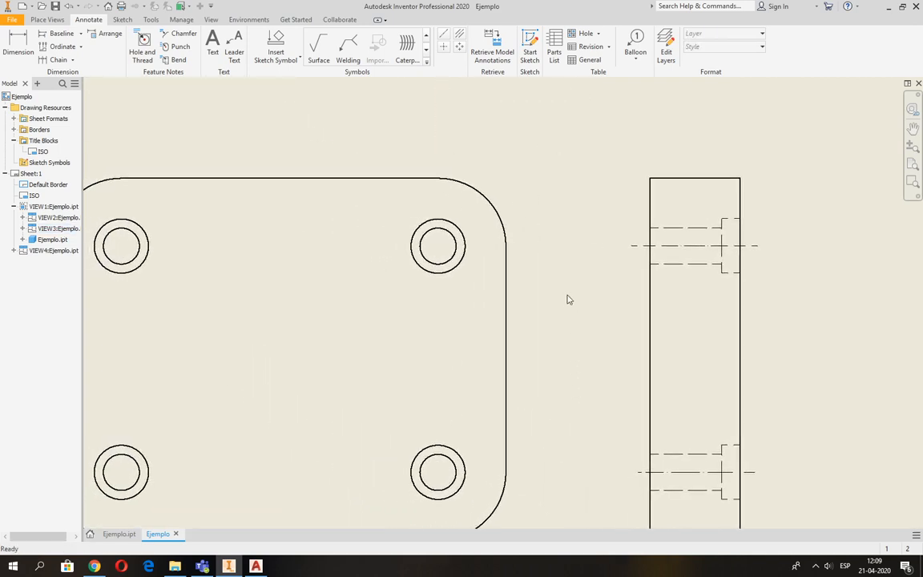
Step: Add center marks to the four counterbored holes in the base view
{"action": "left_click", "coordinate": [444, 48]}
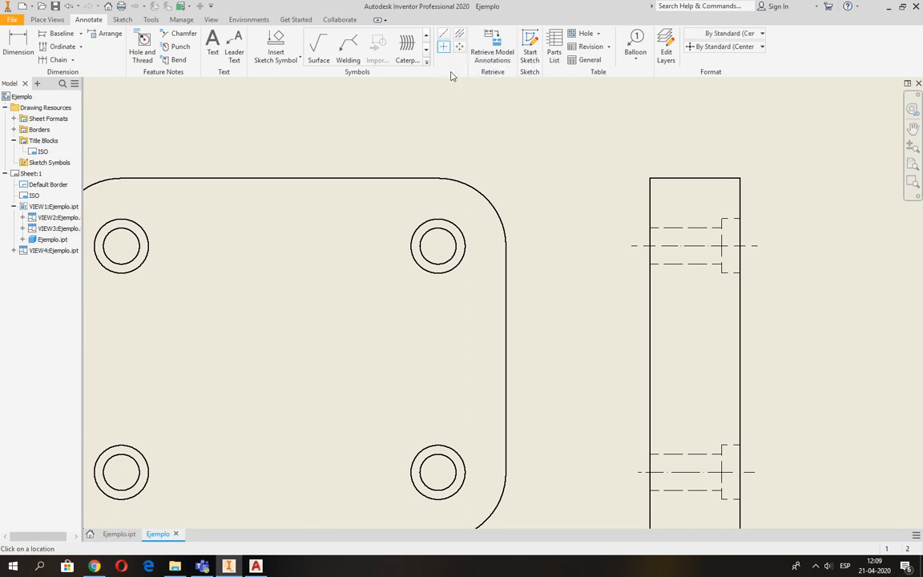
{"action": "left_click", "coordinate": [421, 222]}
{"action": "left_click", "coordinate": [424, 453]}
{"action": "left_click", "coordinate": [148, 472]}
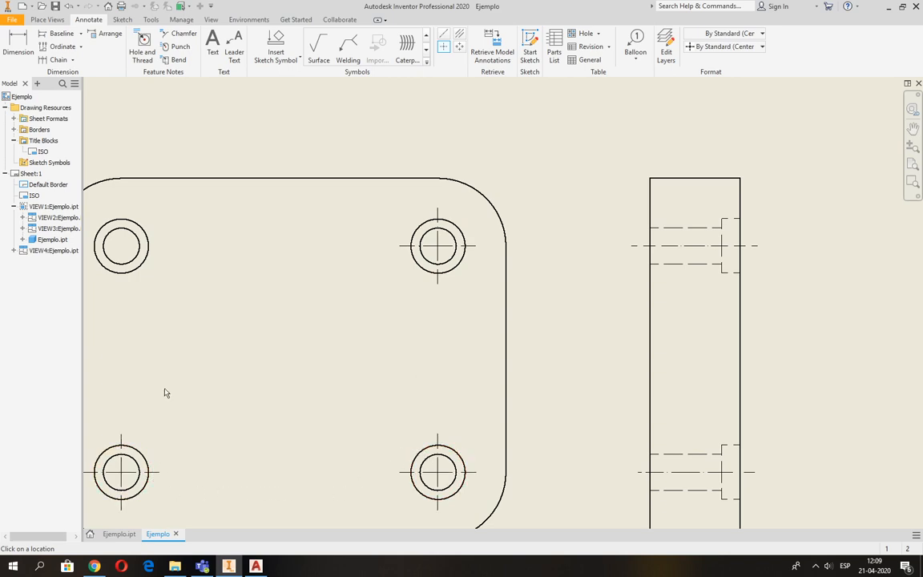
{"action": "left_click", "coordinate": [147, 253]}
{"action": "scroll", "coordinate": [408, 321], "scroll_direction": "down", "scroll_amount": 2}
{"action": "middle_click_drag", "start_coordinate": [416, 301], "coordinate": [390, 190]}
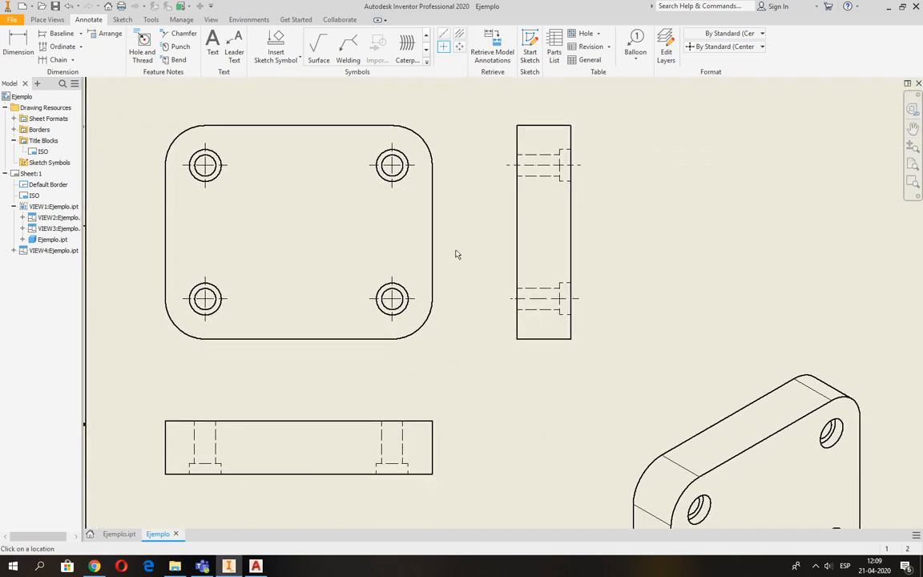
{"action": "key", "text": "Escape"}
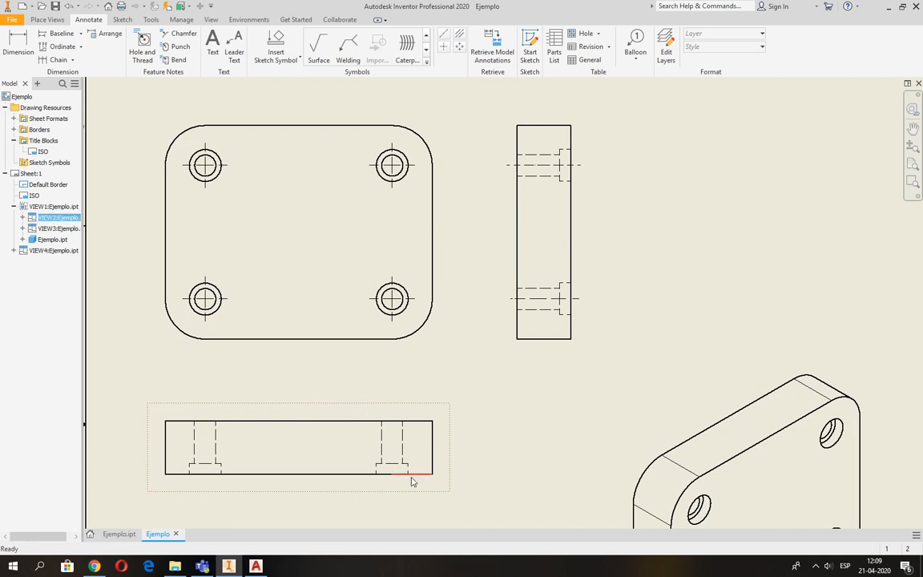
{"action": "scroll", "coordinate": [410, 478], "scroll_direction": "down", "scroll_amount": 3}
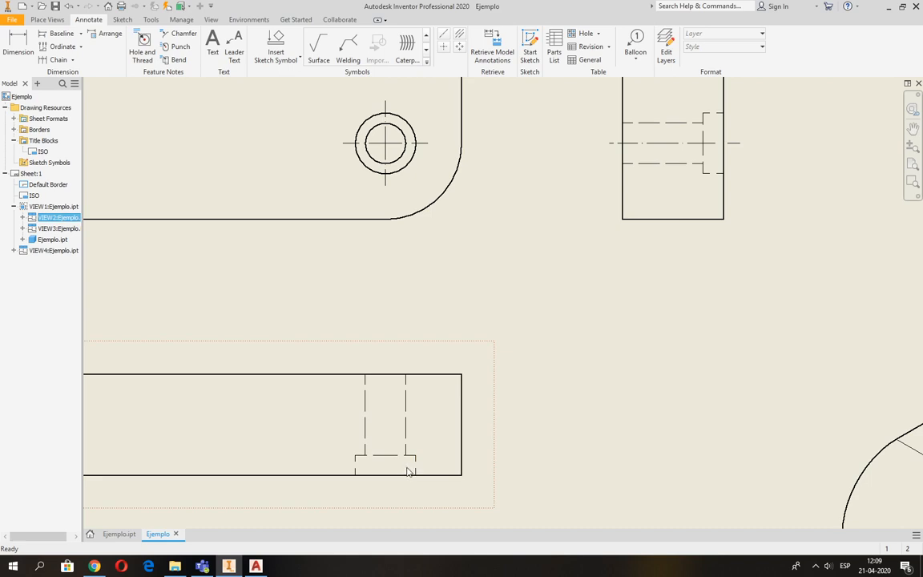
{"action": "scroll", "coordinate": [411, 449], "scroll_direction": "up", "scroll_amount": 3}
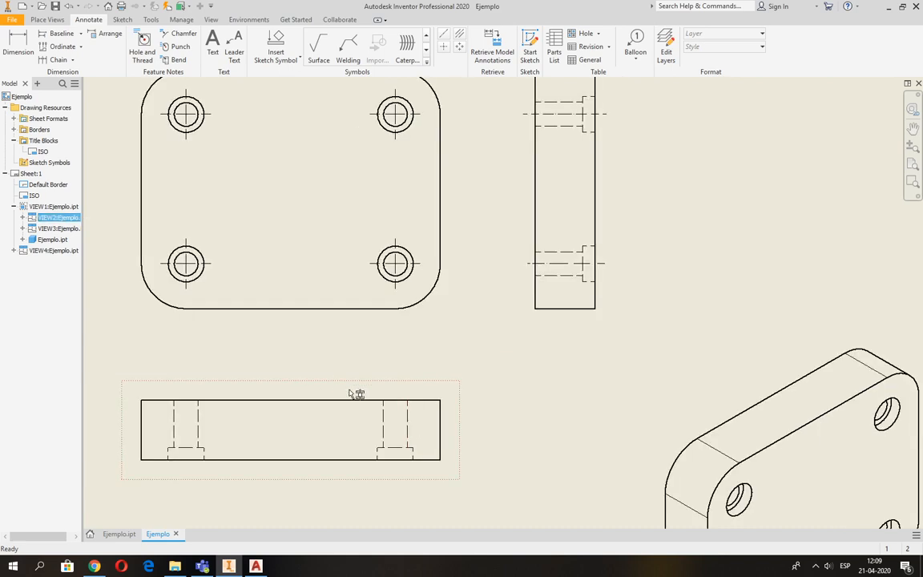
{"action": "key", "text": "Delete"}
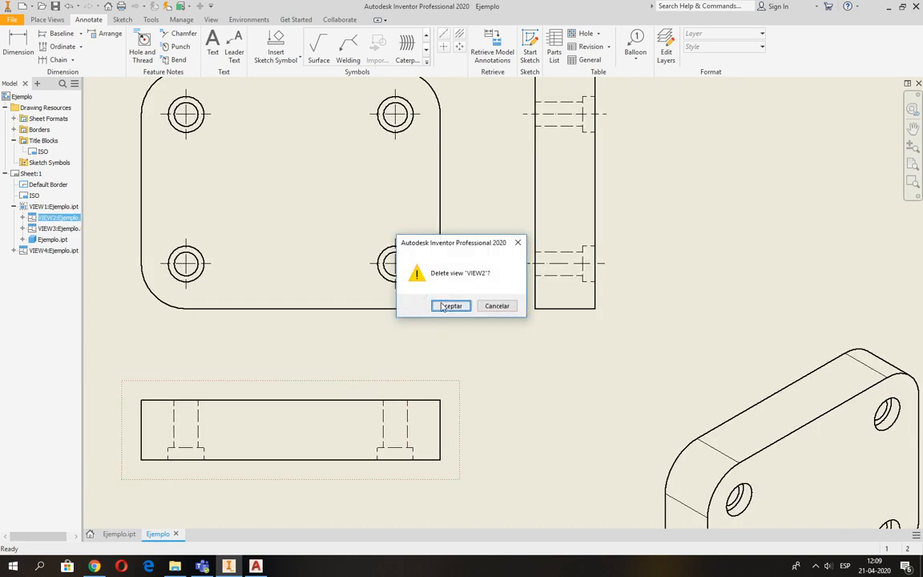
{"action": "left_click", "coordinate": [447, 306]}
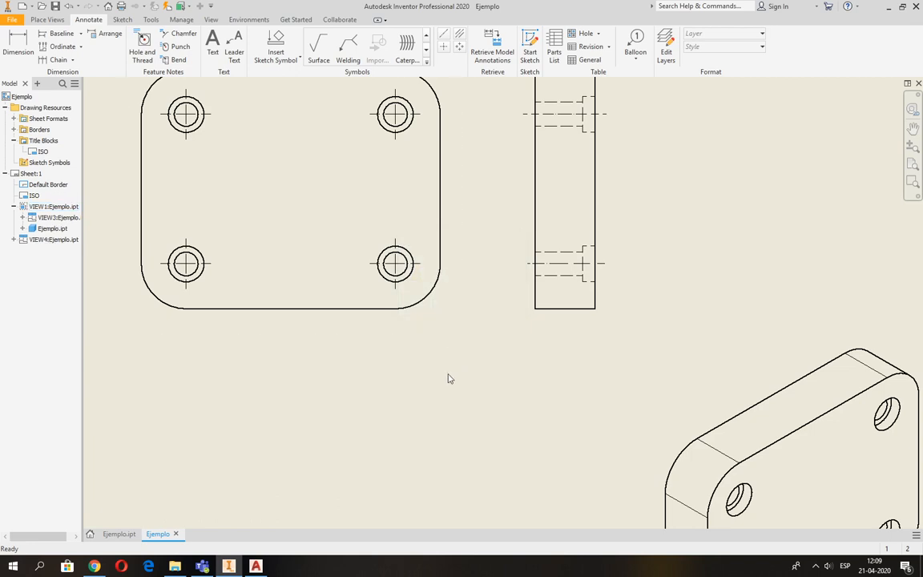
{"action": "left_click", "coordinate": [70, 8]}
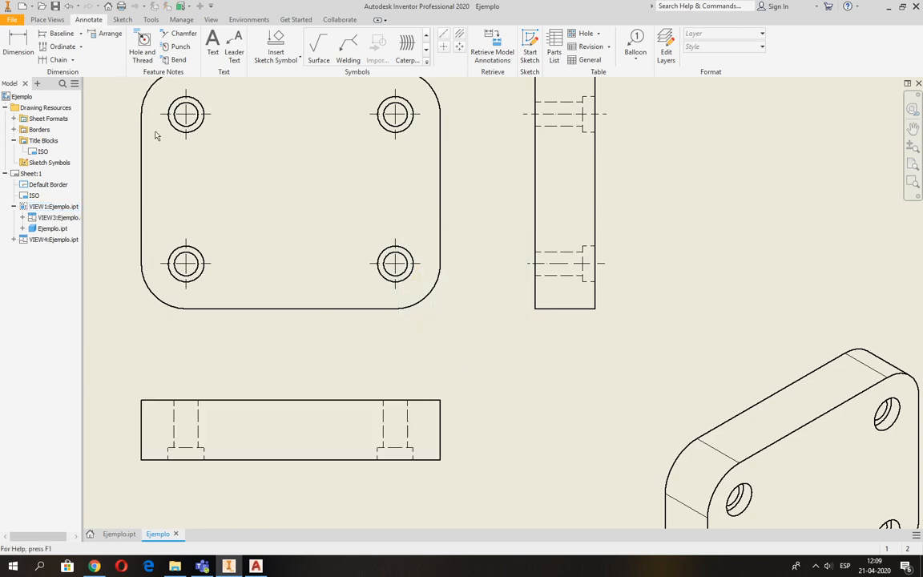
Step: Delete the projected view below the base view from the sheet
{"action": "left_click", "coordinate": [334, 388]}
{"action": "key", "text": "Delete"}
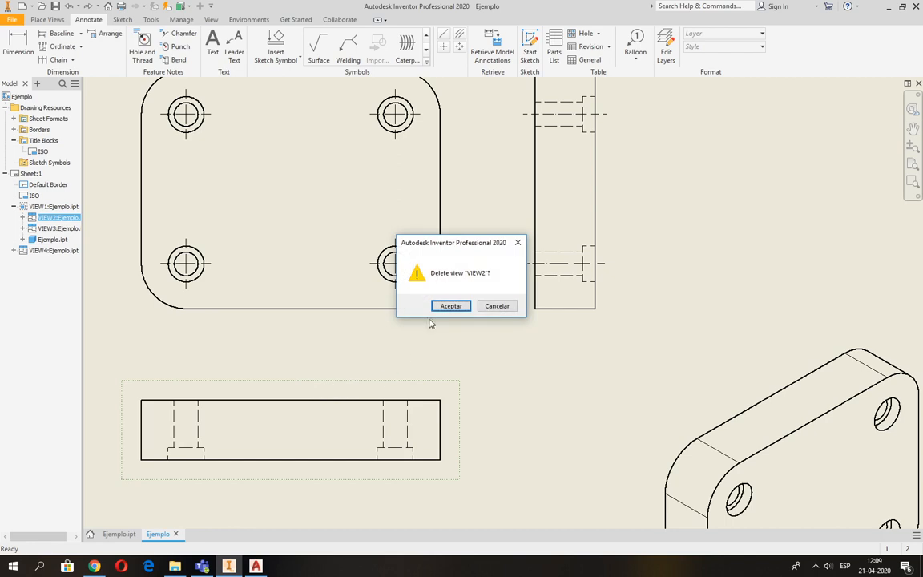
{"action": "left_click", "coordinate": [451, 305]}
{"action": "scroll", "coordinate": [439, 410], "scroll_direction": "up", "scroll_amount": 2}
{"action": "mouse_move", "coordinate": [443, 404]}
{"action": "middle_mouse_down"}
{"action": "mouse_move", "coordinate": [441, 340]}
{"action": "mouse_move", "coordinate": [405, 314]}
{"action": "middle_mouse_up"}
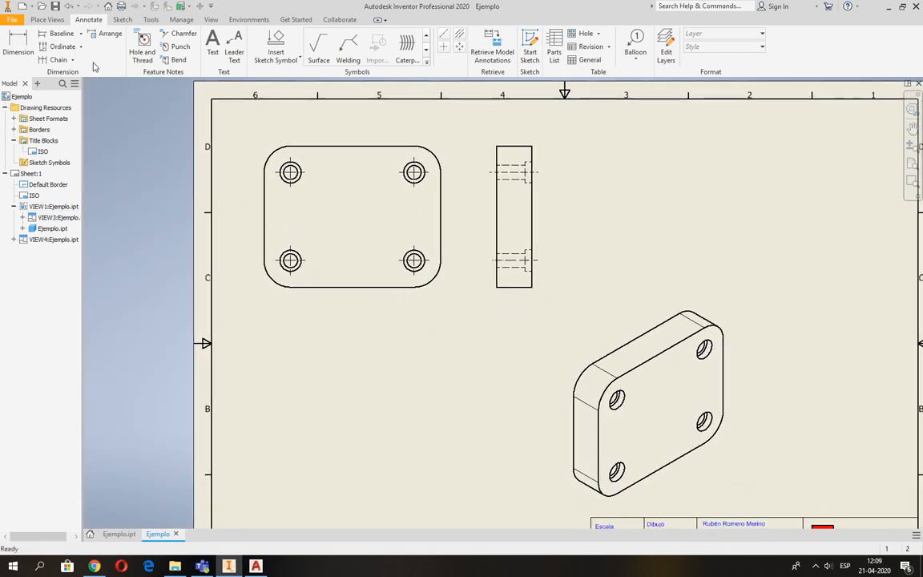
Step: Create a stepped section view of the base view, cutting through the lower-left and upper-right holes, and place it below the base view
{"action": "left_click", "coordinate": [47, 20]}
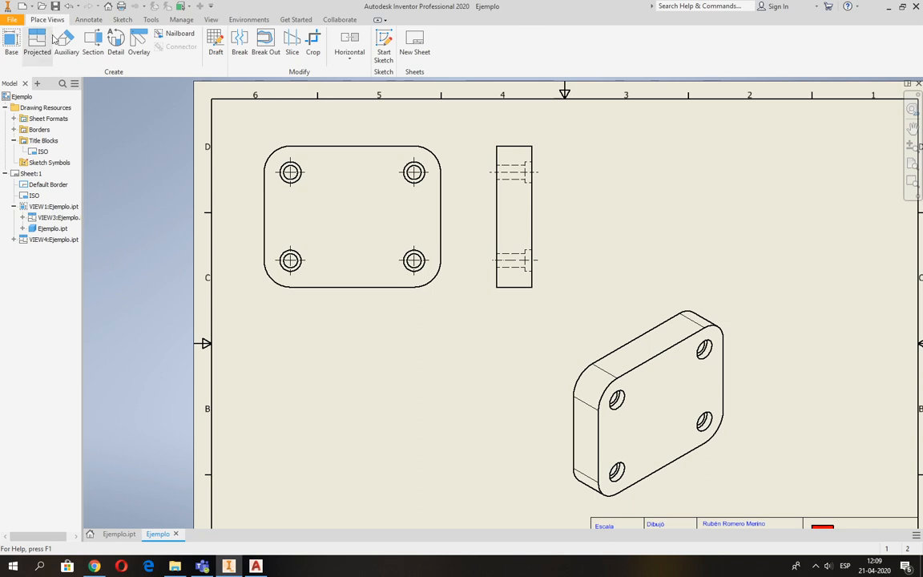
{"action": "left_click", "coordinate": [93, 45]}
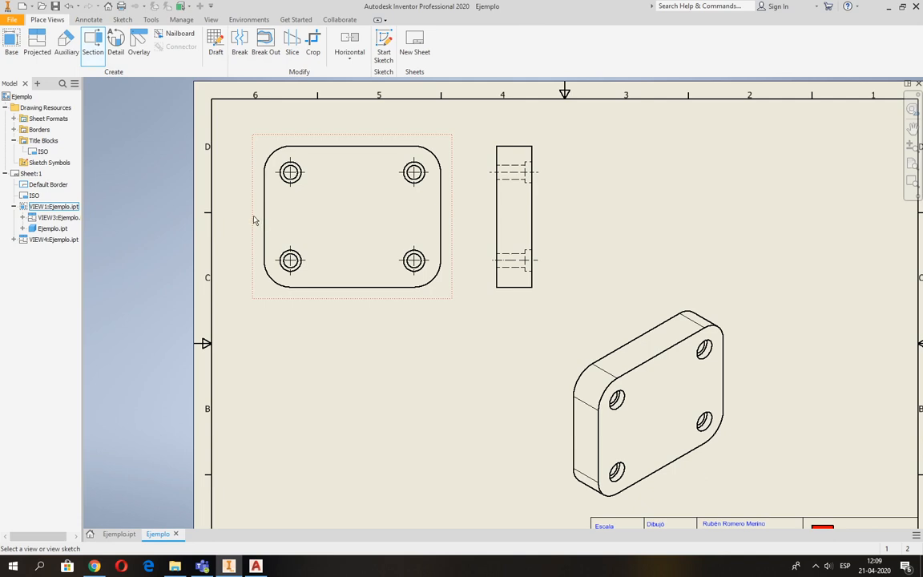
{"action": "left_click", "coordinate": [256, 207]}
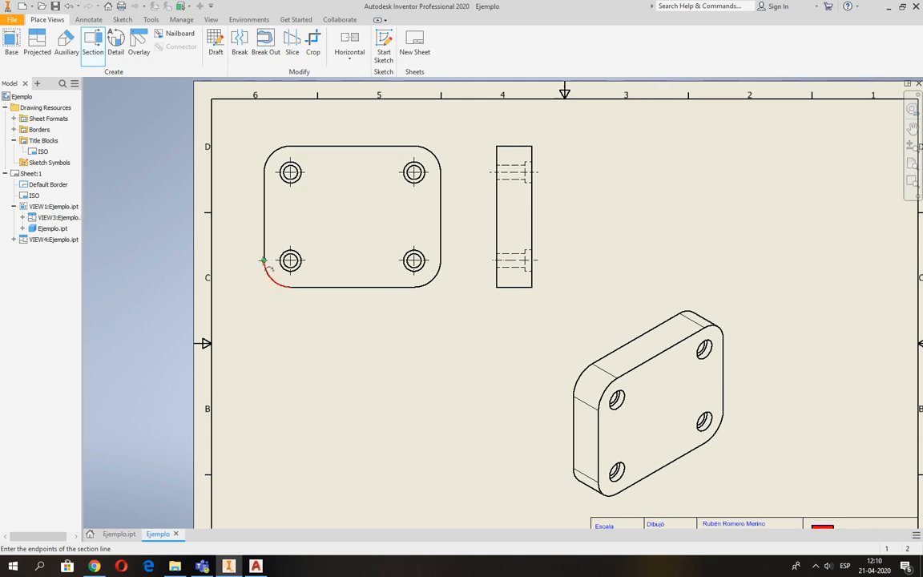
{"action": "mouse_move", "coordinate": [264, 261]}
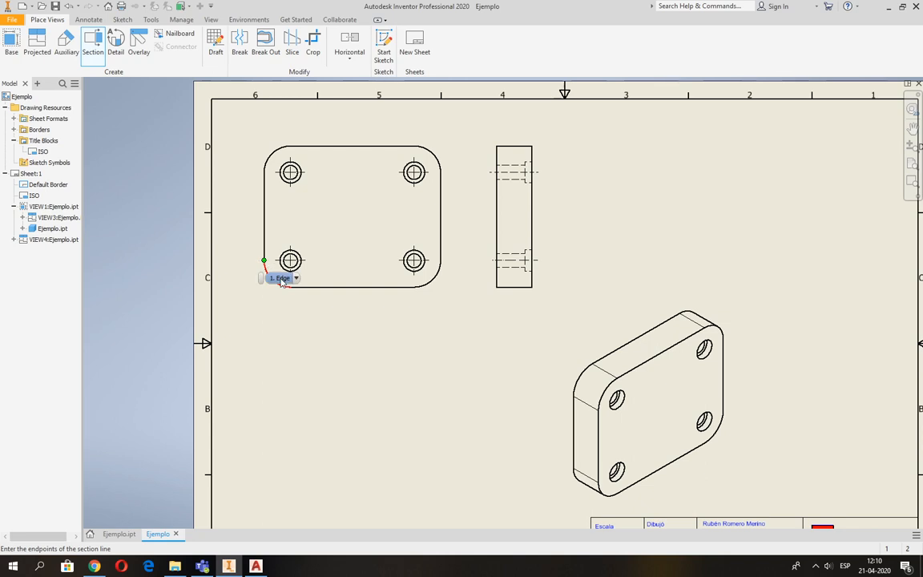
{"action": "left_click", "coordinate": [238, 261]}
{"action": "left_click", "coordinate": [337, 260]}
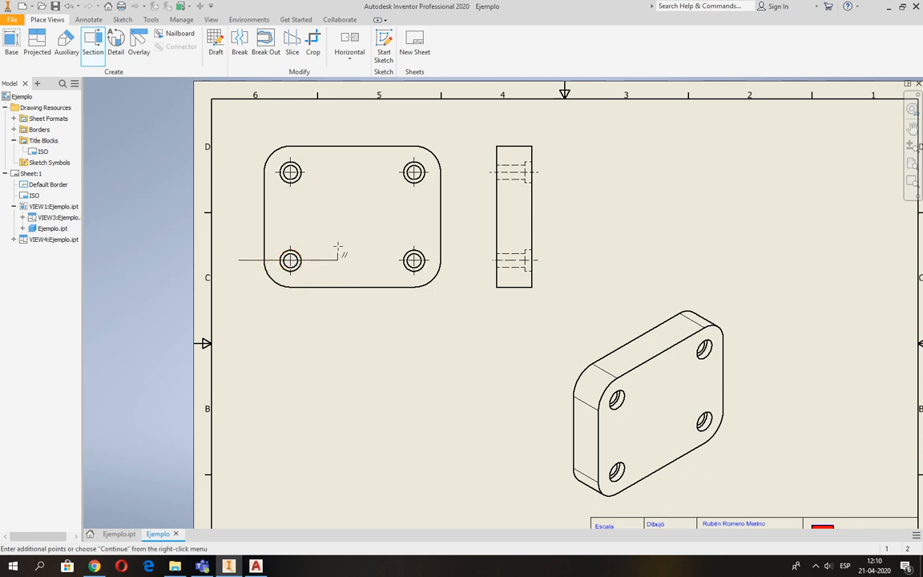
{"action": "left_click", "coordinate": [338, 172]}
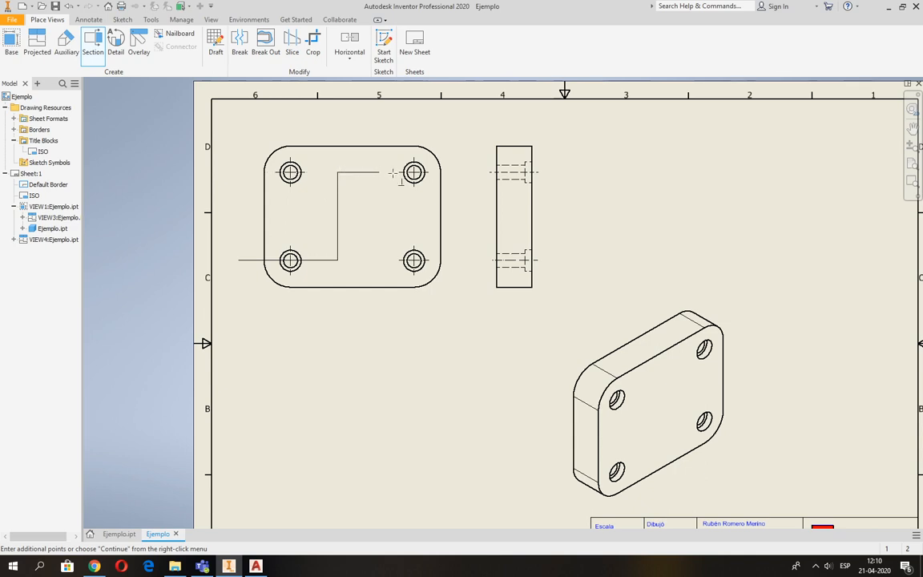
{"action": "left_click", "coordinate": [462, 173]}
{"action": "right_click", "coordinate": [468, 194]}
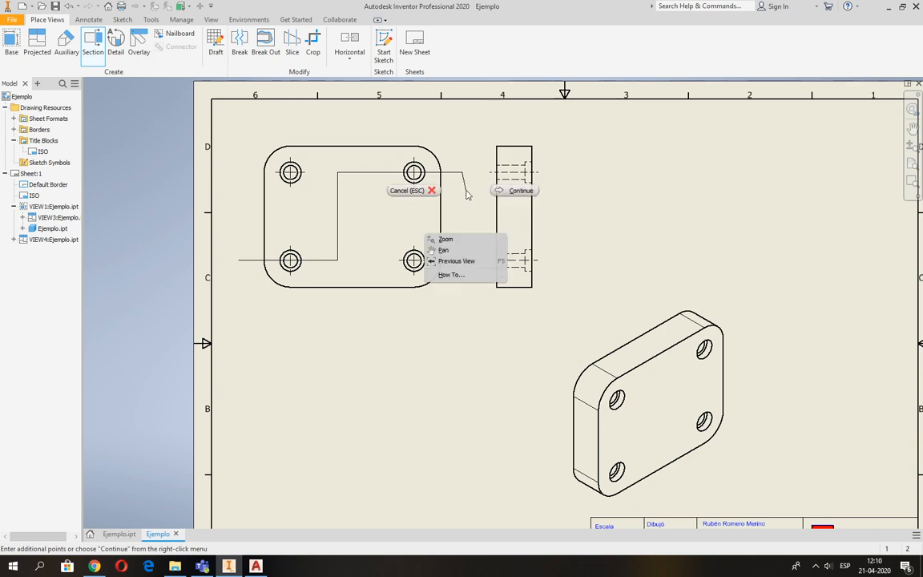
{"action": "left_click", "coordinate": [517, 190]}
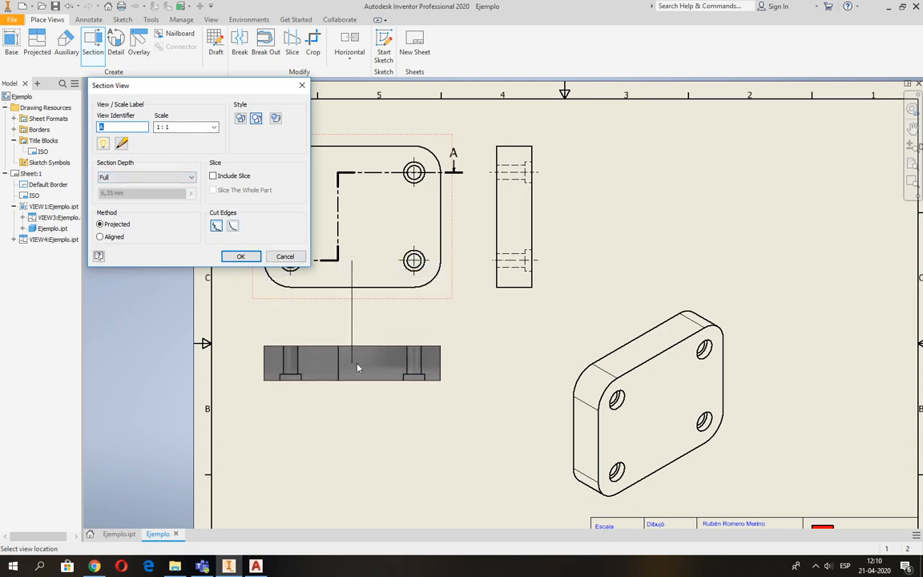
{"action": "left_click", "coordinate": [357, 364]}
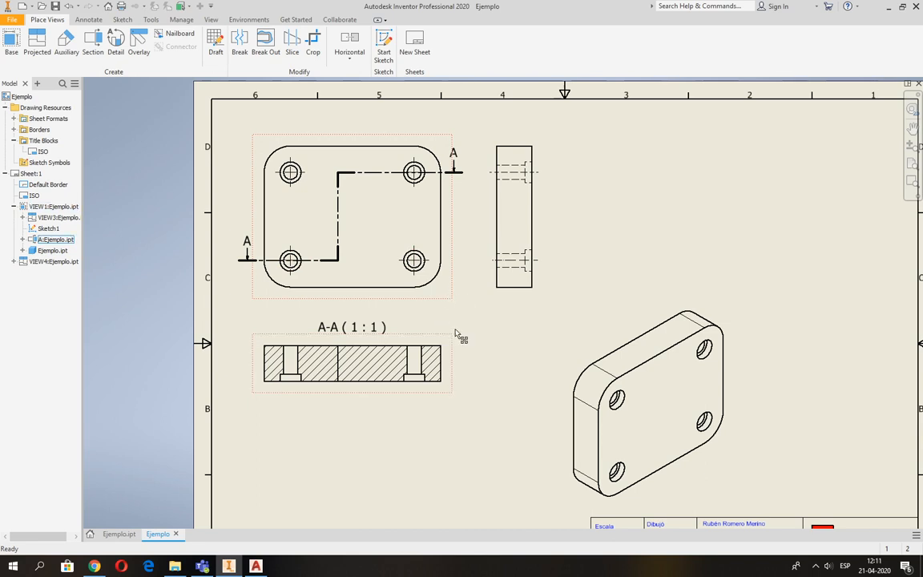
Step: Delete the stepped section view A-A below the base view
{"action": "left_click", "coordinate": [454, 342]}
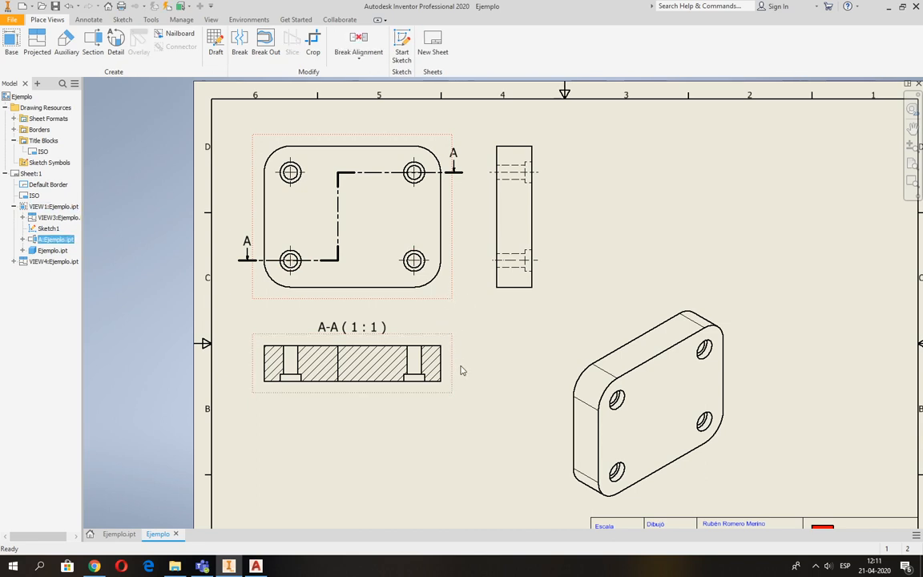
{"action": "key", "text": "Delete"}
{"action": "left_click", "coordinate": [453, 306]}
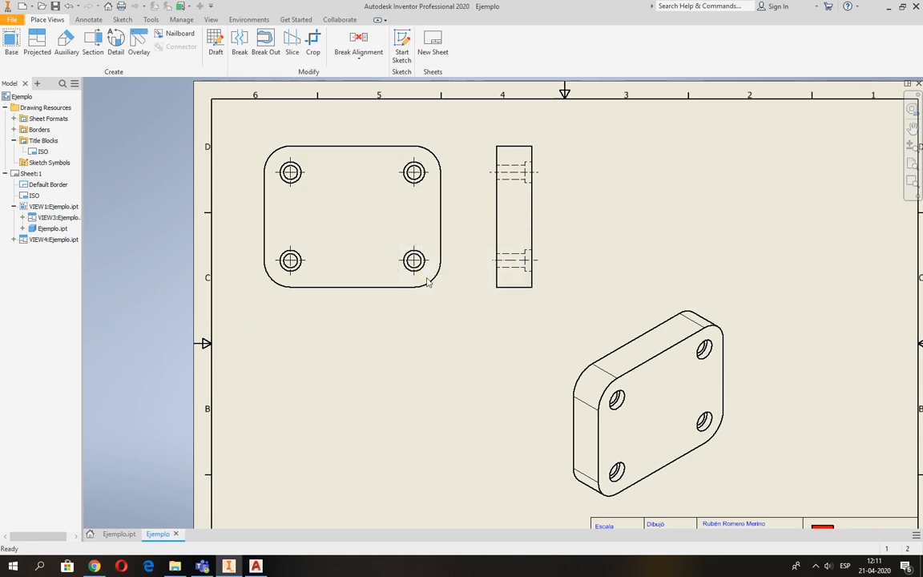
Step: Create a straight horizontal section view through the base view's two lower holes and place it below at 1:1 scale
{"action": "left_click", "coordinate": [93, 44]}
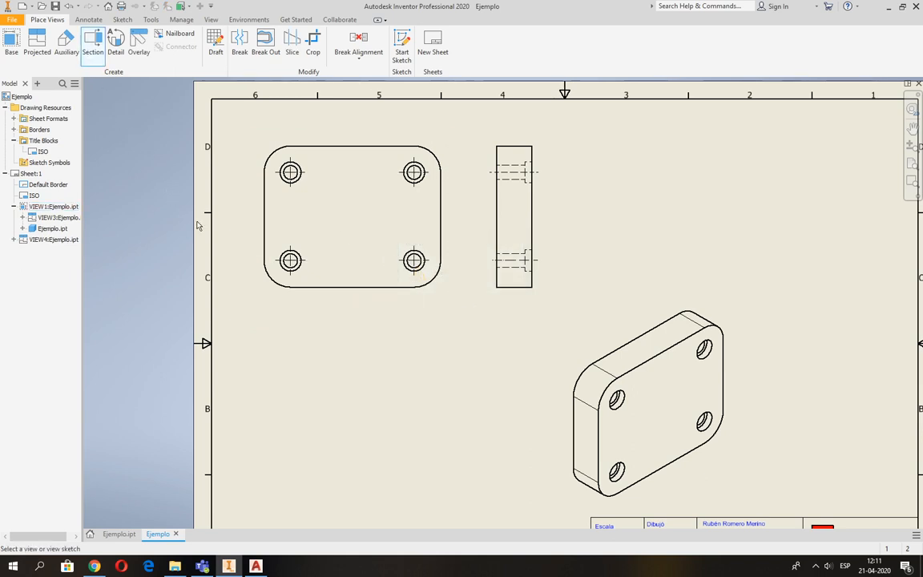
{"action": "left_click", "coordinate": [255, 214]}
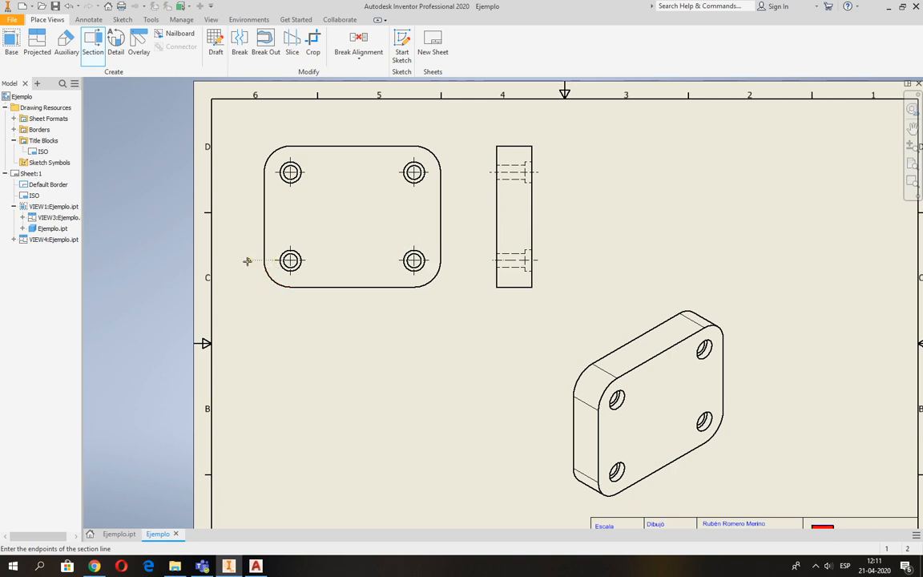
{"action": "left_click", "coordinate": [247, 259]}
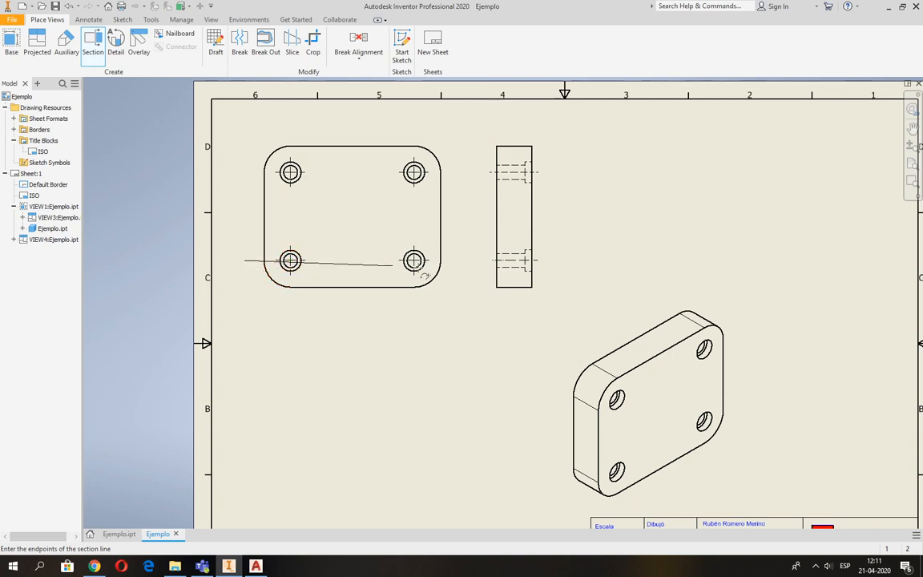
{"action": "left_click", "coordinate": [458, 260]}
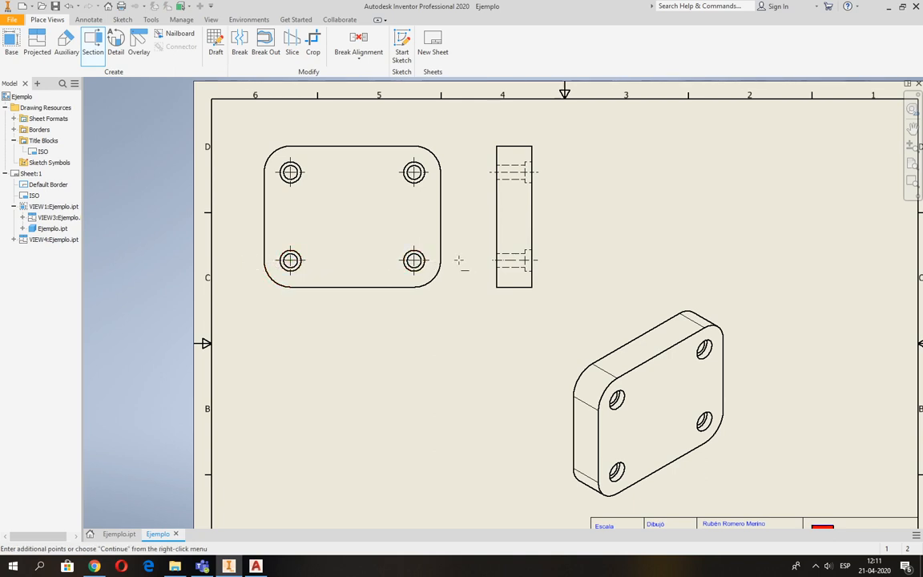
{"action": "right_click", "coordinate": [455, 307]}
{"action": "left_click", "coordinate": [504, 308]}
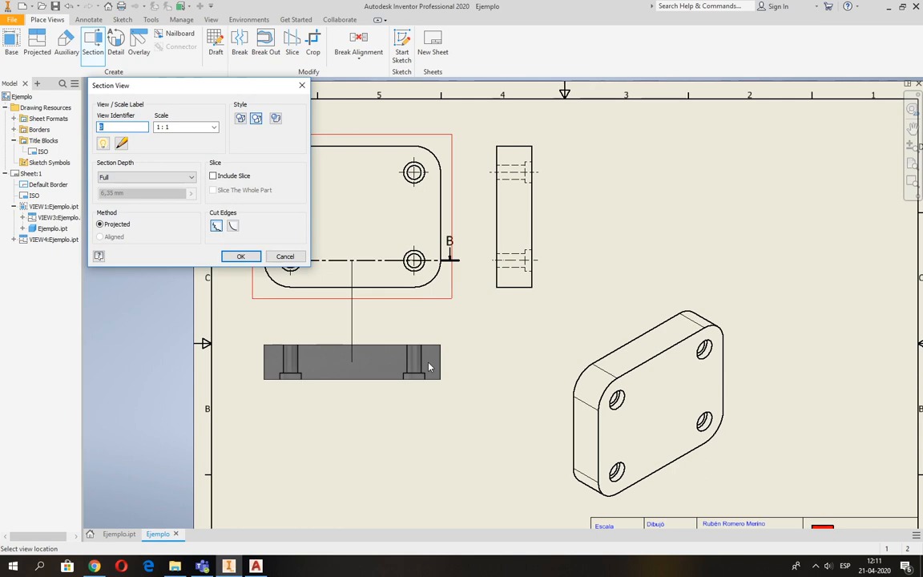
{"action": "left_click", "coordinate": [429, 367]}
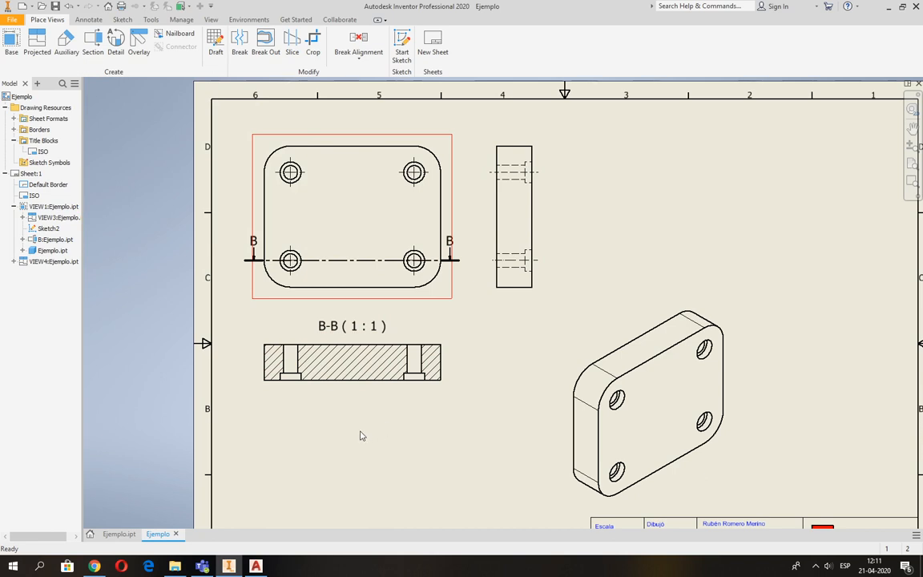
Step: Add centerline bisectors to both counterbored holes in section B-B and extend them past the plate's lower edge
{"action": "scroll", "coordinate": [336, 390], "scroll_direction": "down", "scroll_amount": 3}
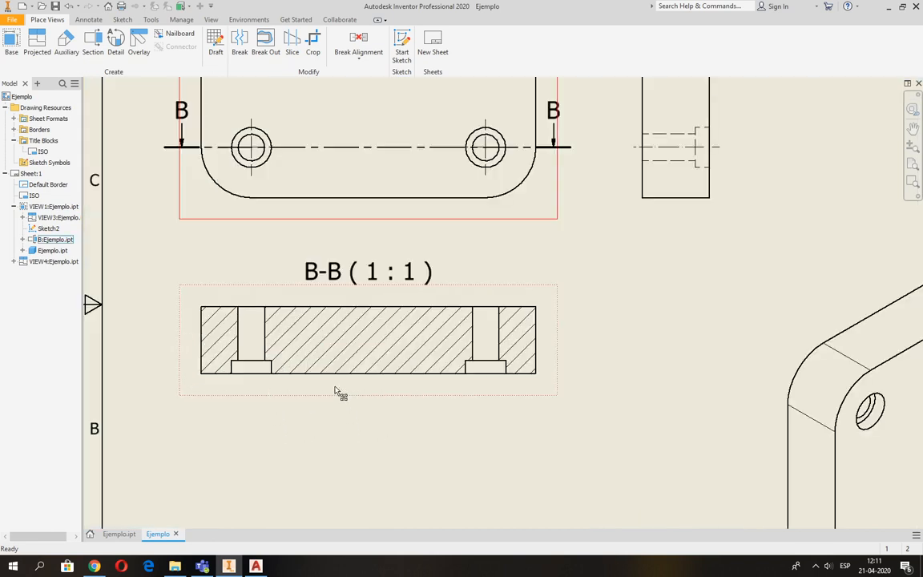
{"action": "left_click", "coordinate": [89, 20]}
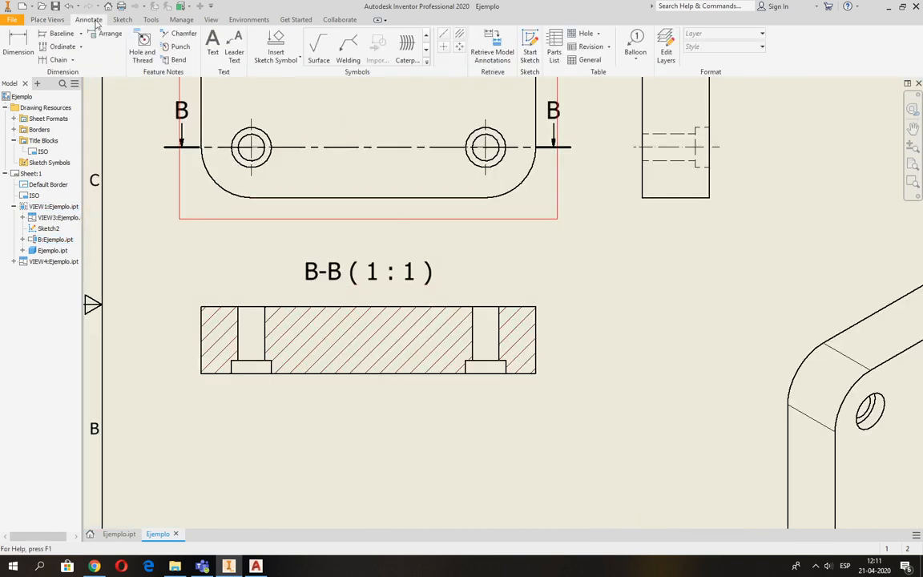
{"action": "left_click", "coordinate": [458, 33]}
{"action": "left_click", "coordinate": [263, 328]}
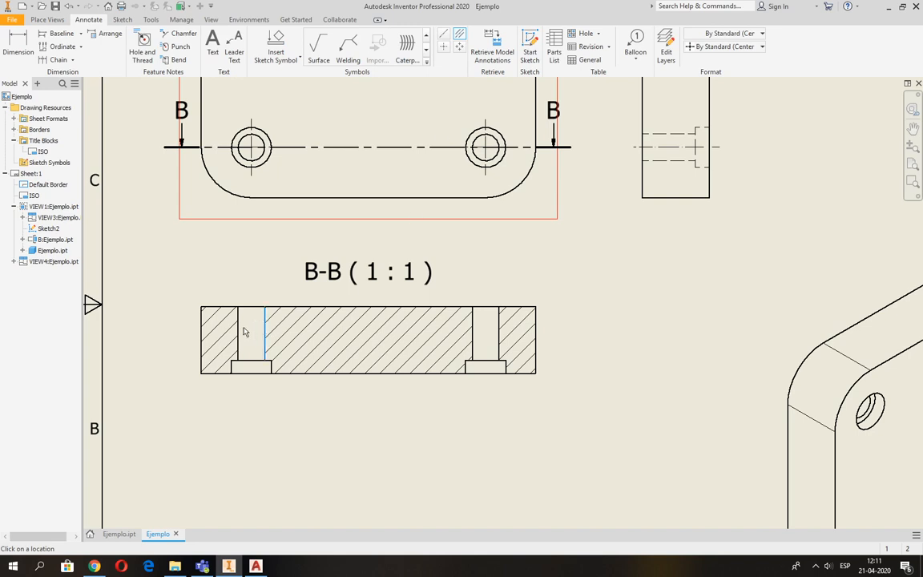
{"action": "left_click", "coordinate": [238, 326]}
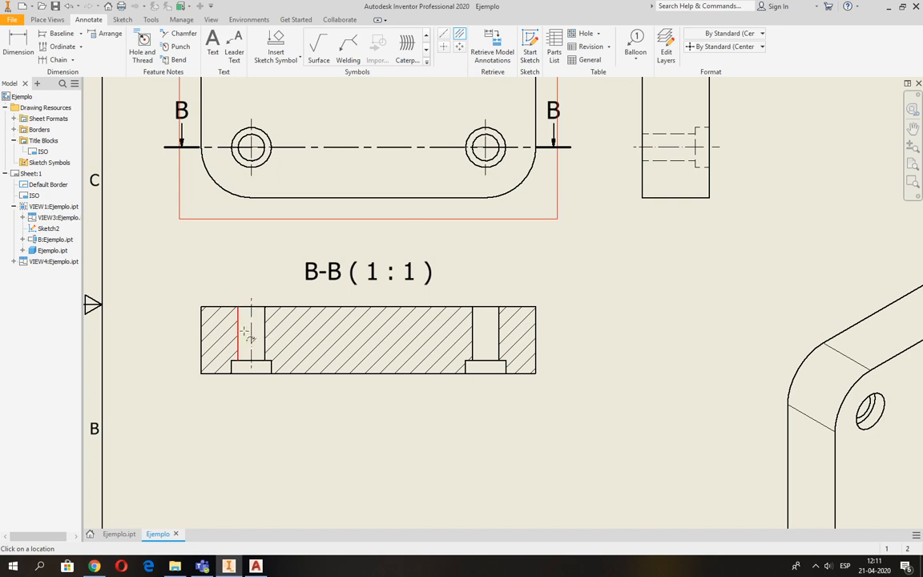
{"action": "left_click", "coordinate": [473, 333]}
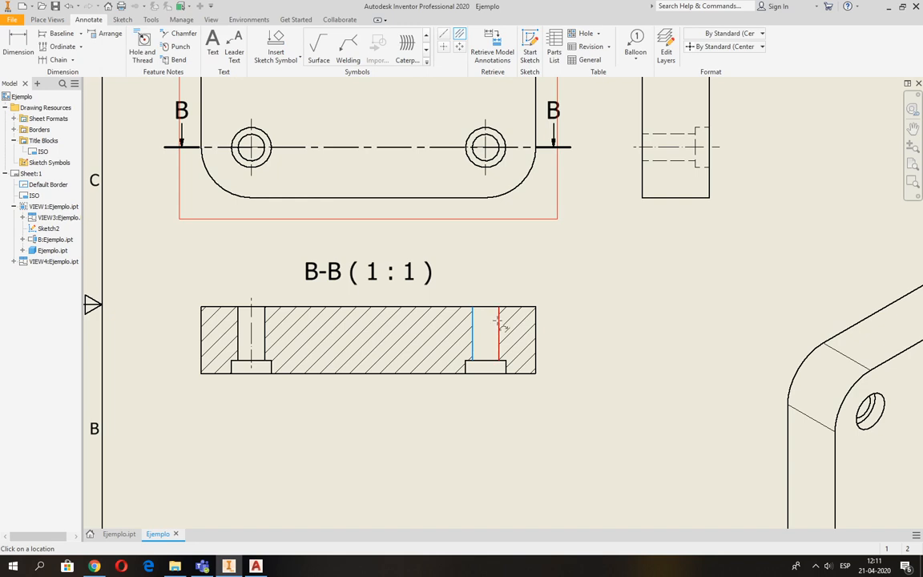
{"action": "left_click", "coordinate": [498, 333]}
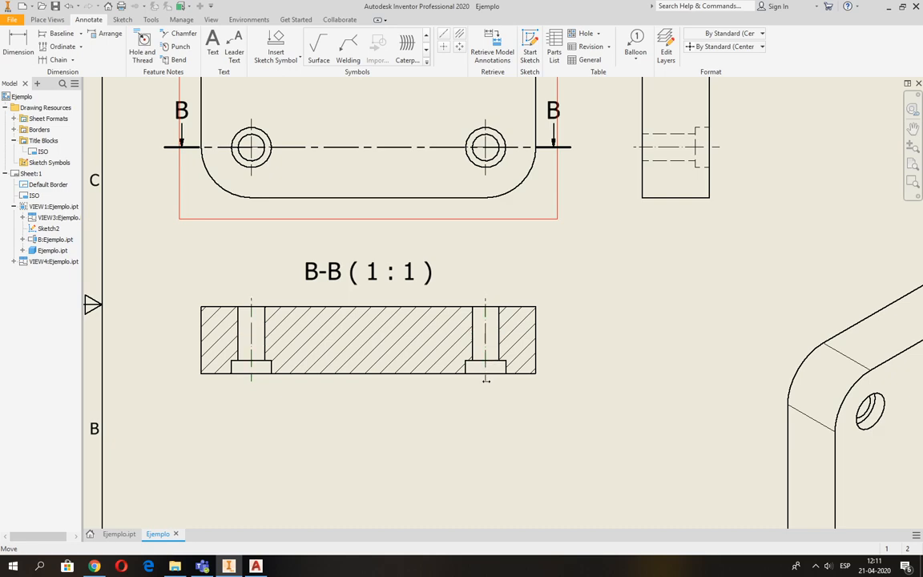
{"action": "scroll", "coordinate": [436, 401], "scroll_direction": "up", "scroll_amount": 4}
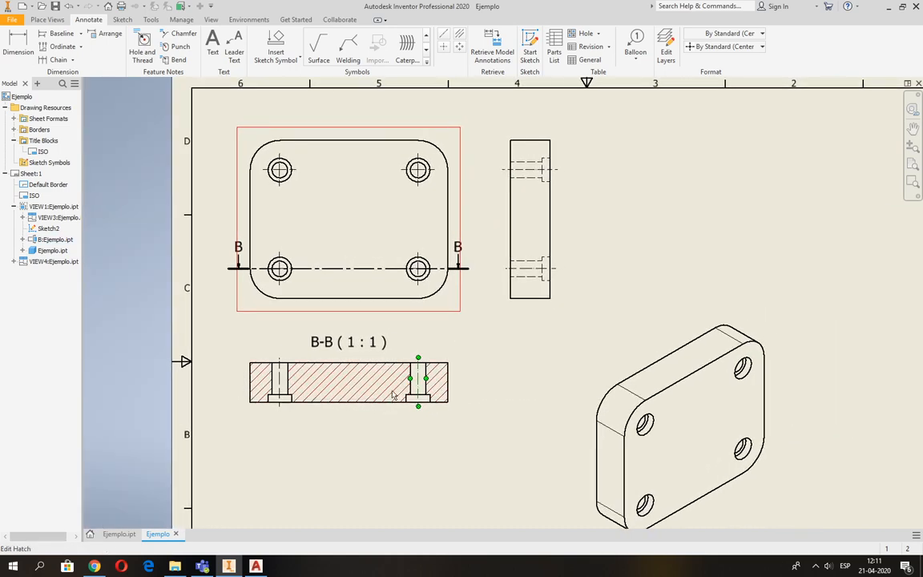
{"action": "left_click", "coordinate": [510, 365]}
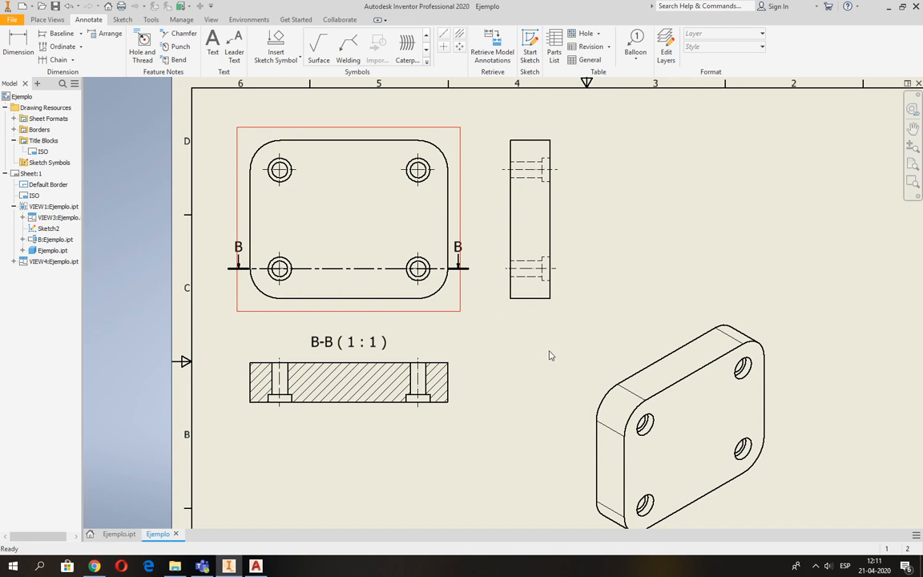
Step: Dimension the plate's thickness on the side view's lower edge, placing the dimension below the view
{"action": "scroll", "coordinate": [544, 354], "scroll_direction": "up", "scroll_amount": 2}
{"action": "middle_click_drag", "start_coordinate": [498, 347], "coordinate": [454, 364]}
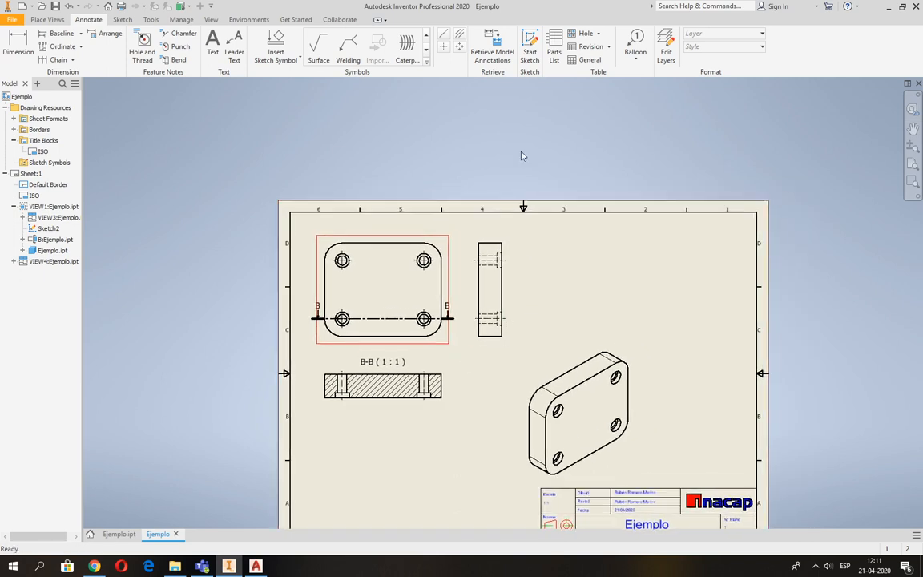
{"action": "left_click", "coordinate": [18, 44]}
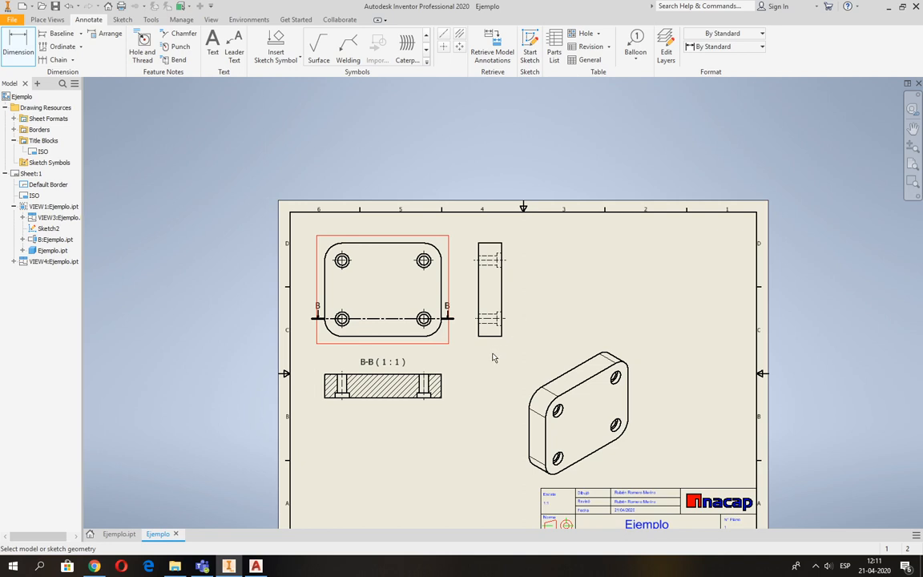
{"action": "scroll", "coordinate": [494, 344], "scroll_direction": "down", "scroll_amount": 6}
{"action": "left_click", "coordinate": [498, 326]}
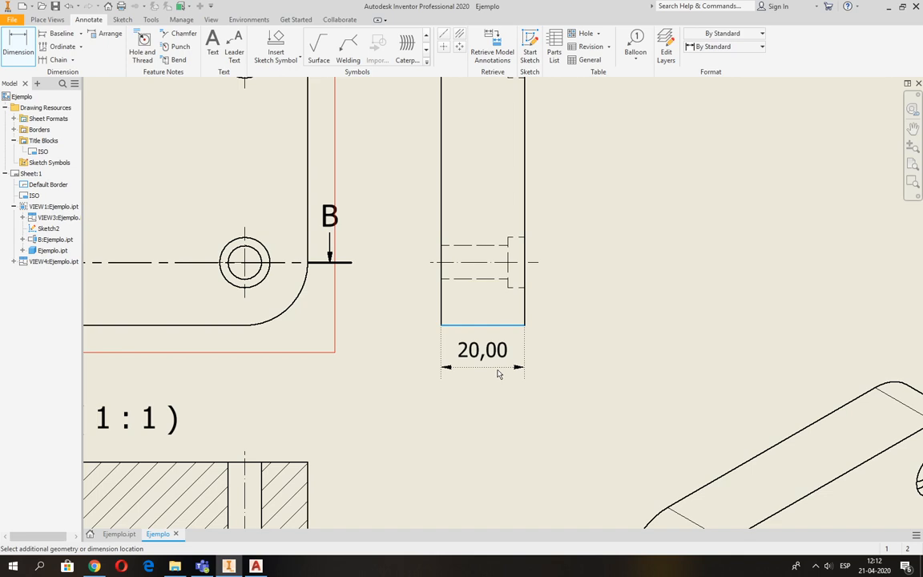
{"action": "left_click", "coordinate": [497, 374]}
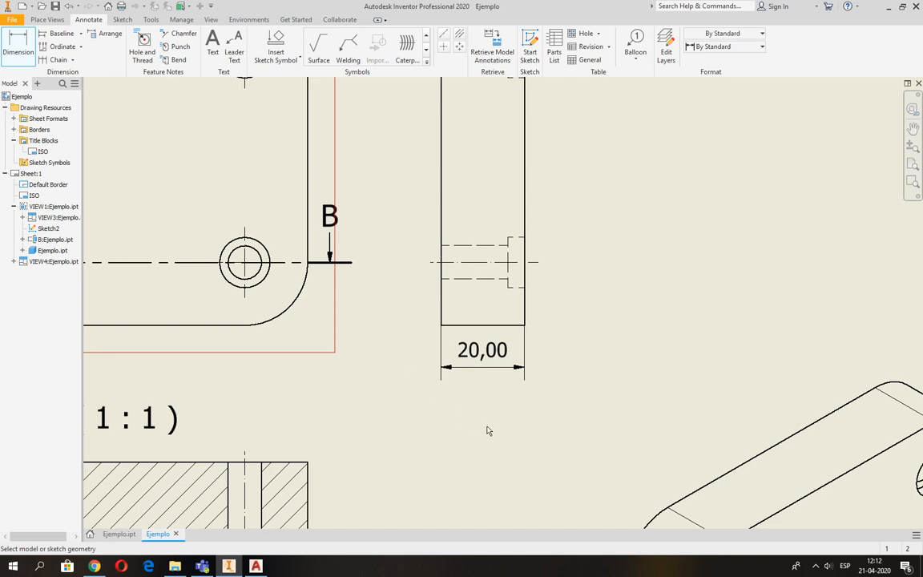
{"action": "scroll", "coordinate": [509, 370], "scroll_direction": "down", "scroll_amount": 3}
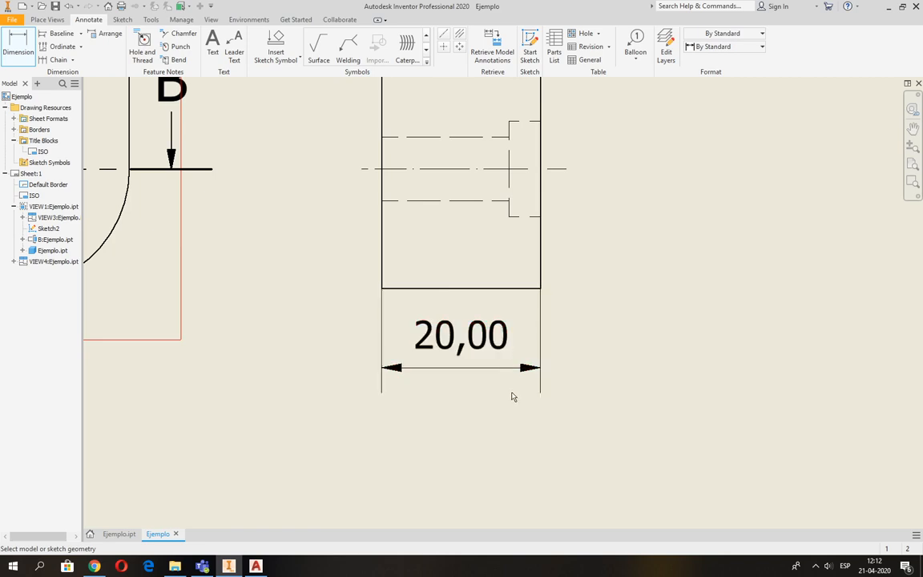
Step: Turn off trailing zeros for both linear and angular dimensions in the Default (ISO) dimension style
{"action": "left_click", "coordinate": [447, 344]}
{"action": "scroll", "coordinate": [465, 337], "scroll_direction": "up", "scroll_amount": 2}
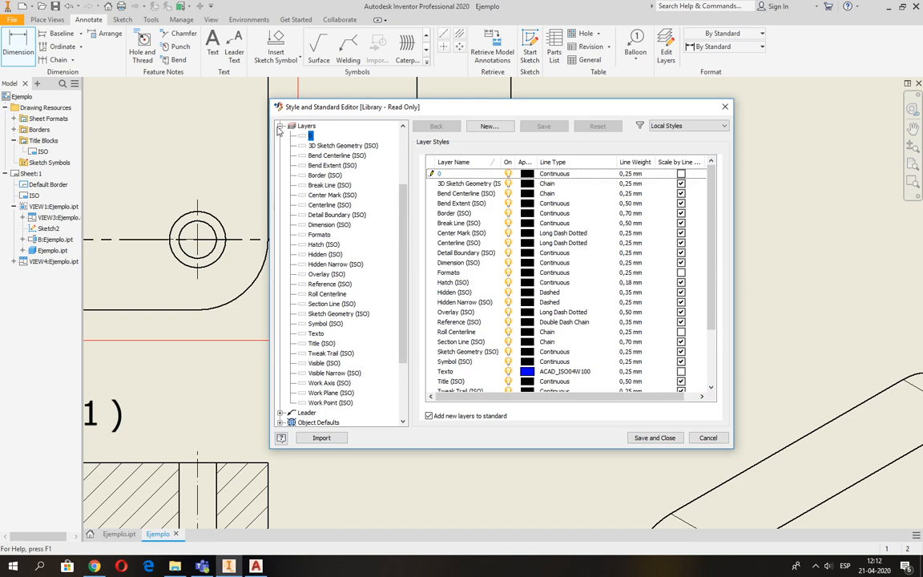
{"action": "left_click", "coordinate": [281, 127]}
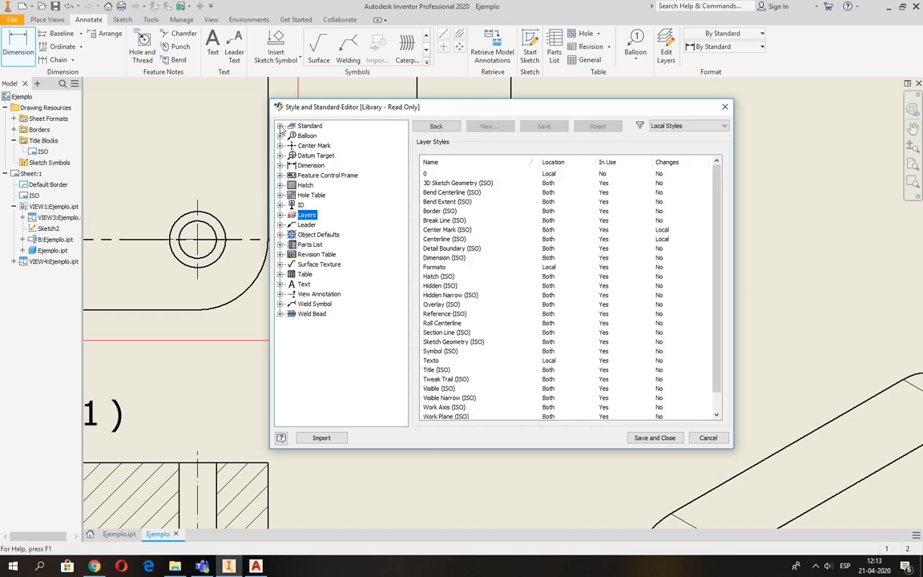
{"action": "left_click", "coordinate": [311, 166]}
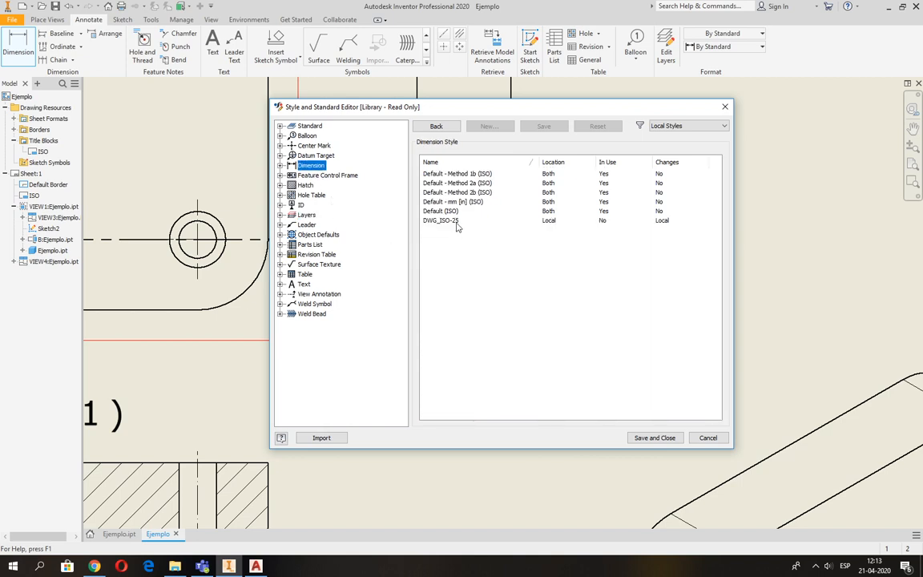
{"action": "left_click", "coordinate": [451, 212]}
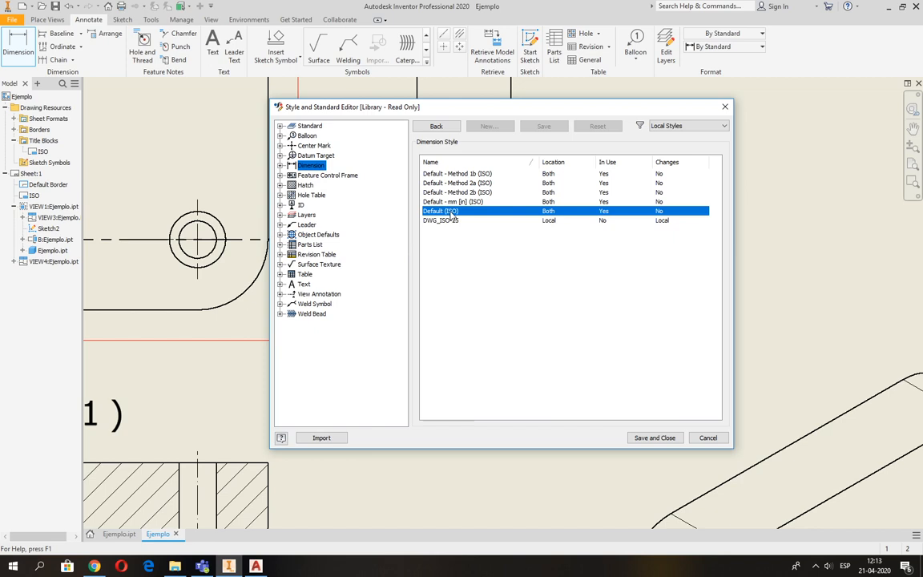
{"action": "double_click", "coordinate": [452, 213]}
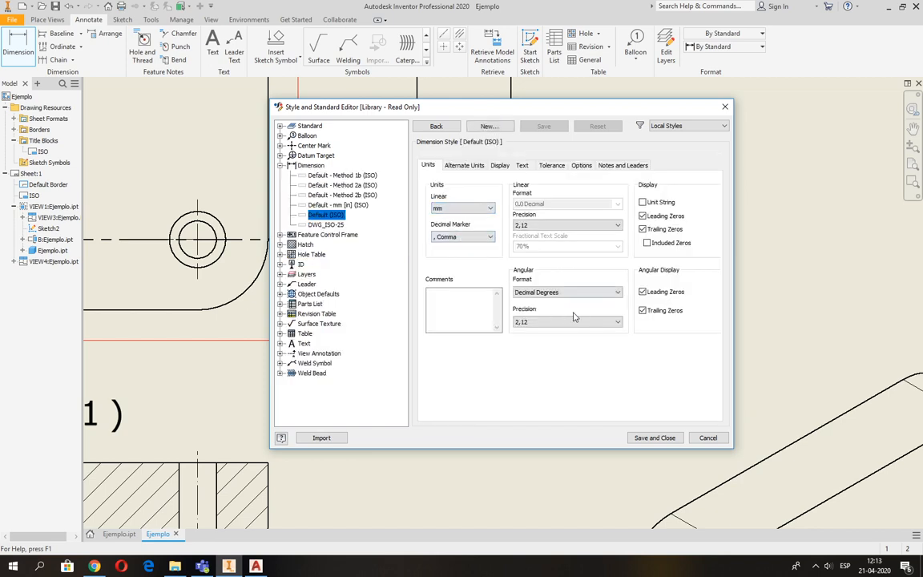
{"action": "left_click", "coordinate": [643, 230]}
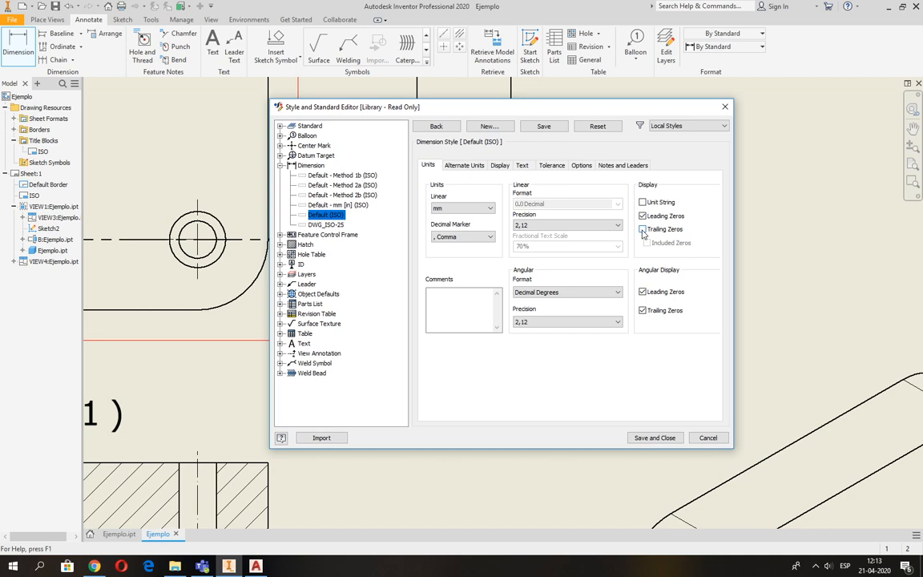
{"action": "left_click", "coordinate": [643, 313]}
Step: Set the spacing between dimension lines to 7 mm in the Default (ISO) dimension style
{"action": "left_click", "coordinate": [499, 165]}
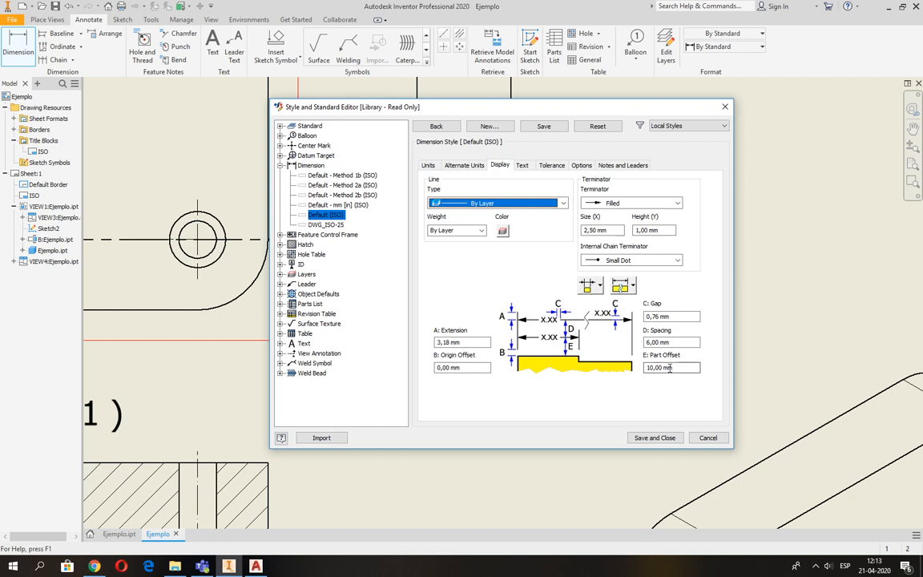
{"action": "left_click_drag", "start_coordinate": [674, 367], "coordinate": [633, 367]}
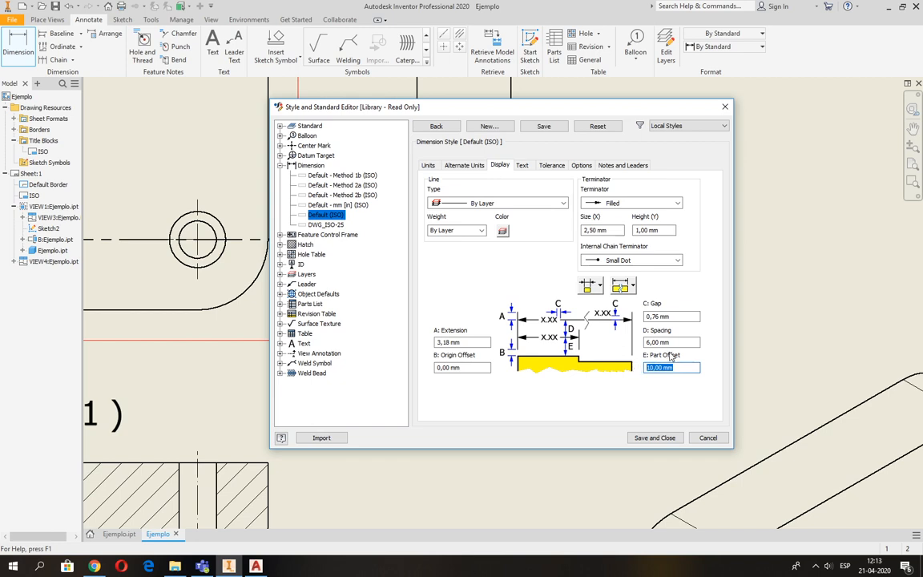
{"action": "left_click_drag", "start_coordinate": [681, 342], "coordinate": [619, 346]}
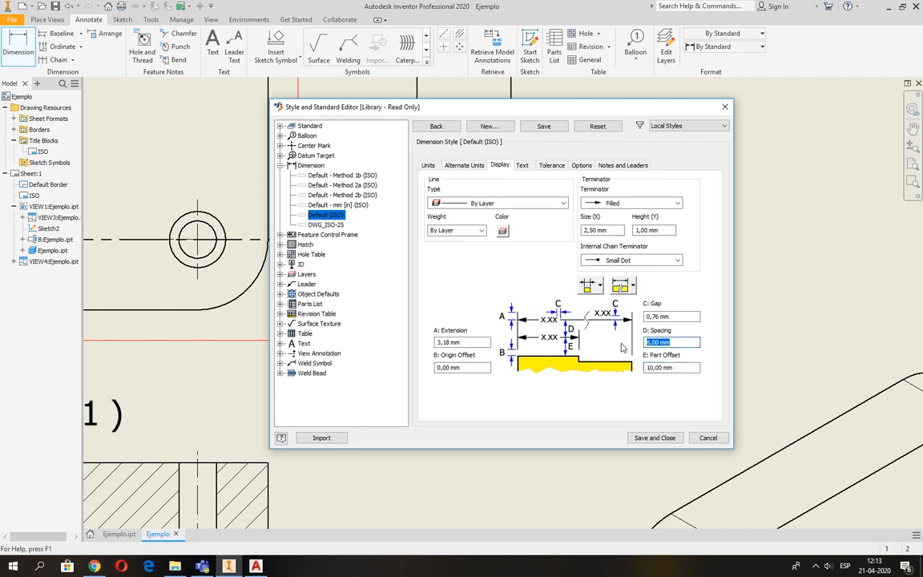
{"action": "type", "text": "7"}
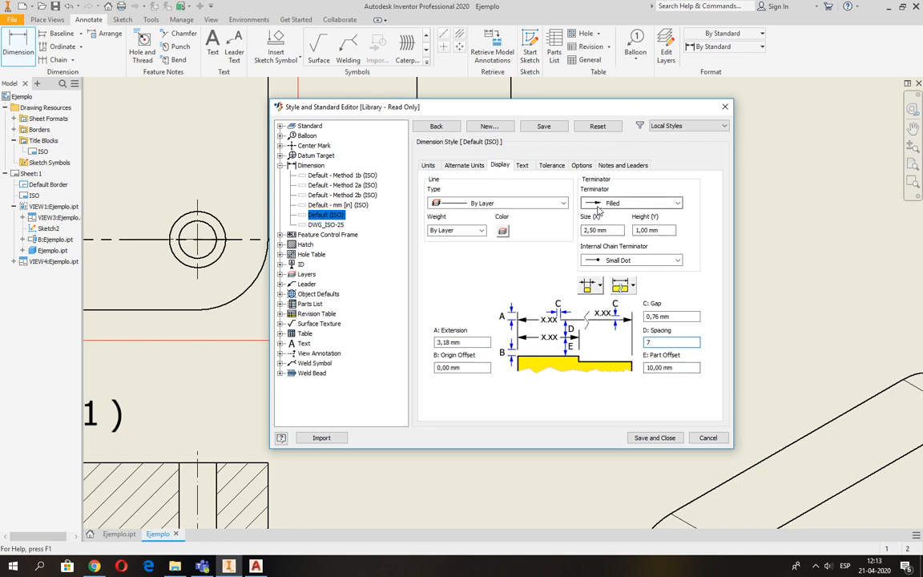
Step: Set the Default (ISO) dimension style's gap to 0,40 mm and save the style
{"action": "left_click", "coordinate": [523, 167]}
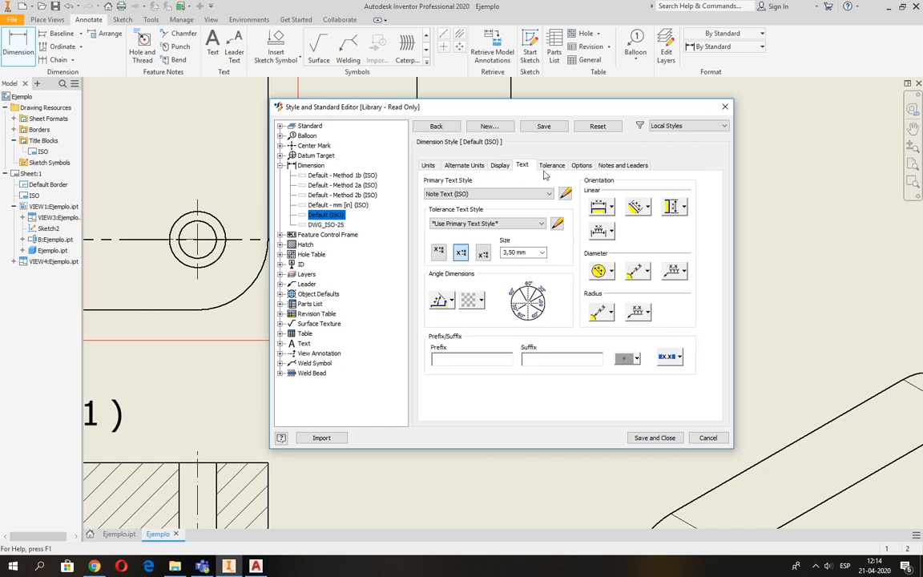
{"action": "left_click", "coordinate": [550, 167]}
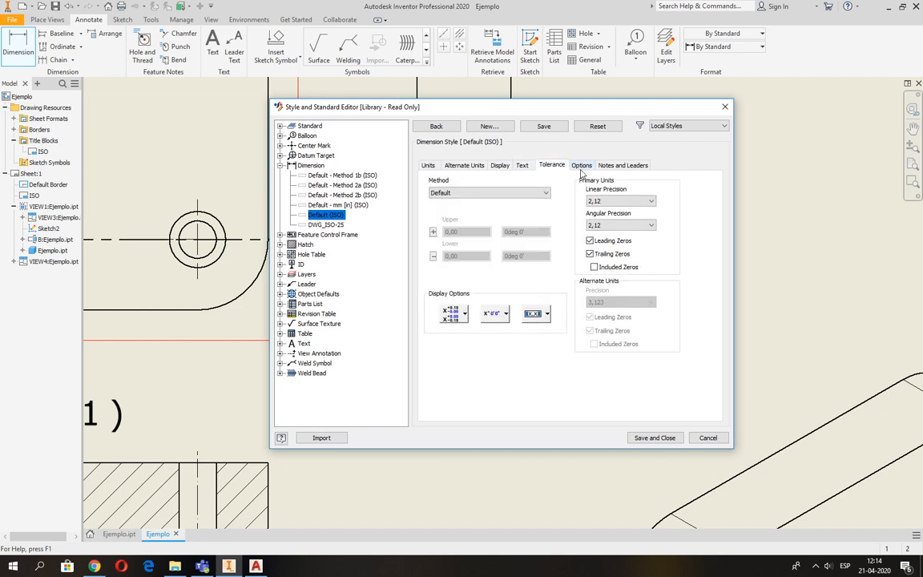
{"action": "left_click", "coordinate": [582, 167]}
{"action": "left_click", "coordinate": [609, 167]}
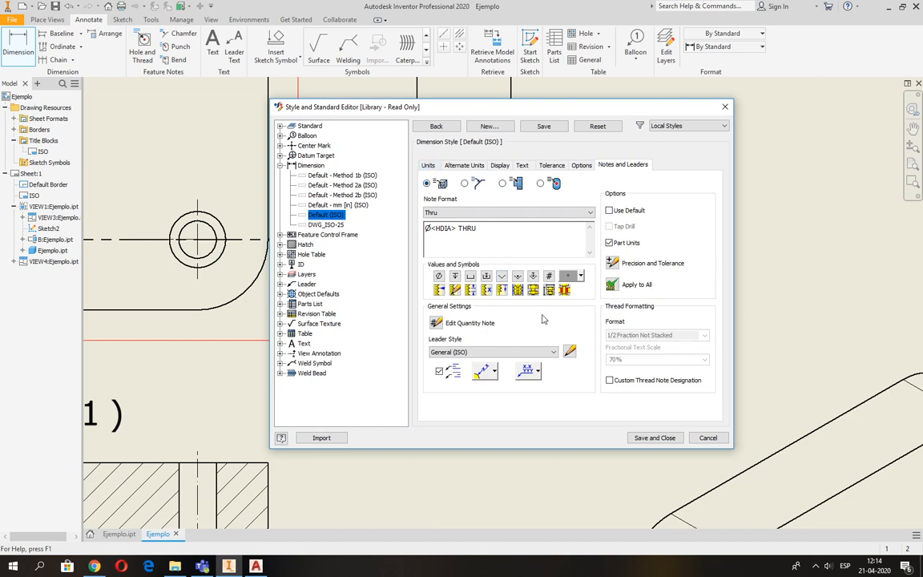
{"action": "left_click", "coordinate": [500, 166]}
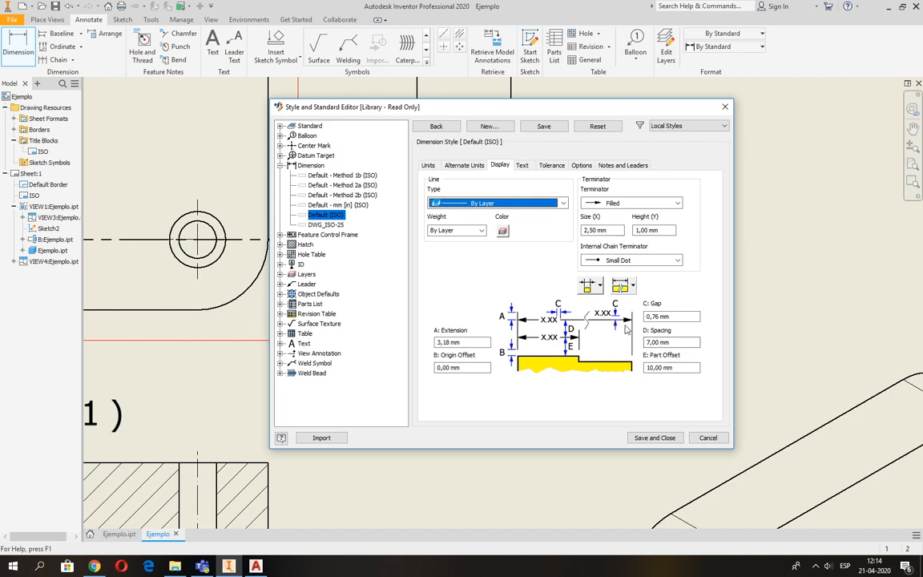
{"action": "left_click", "coordinate": [647, 317]}
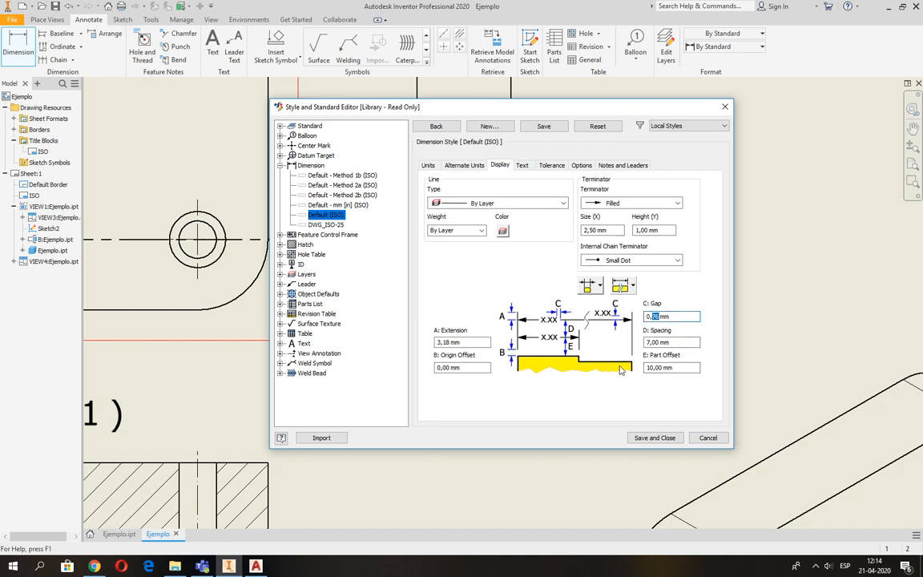
{"action": "type", "text": "40"}
{"action": "left_click", "coordinate": [543, 125]}
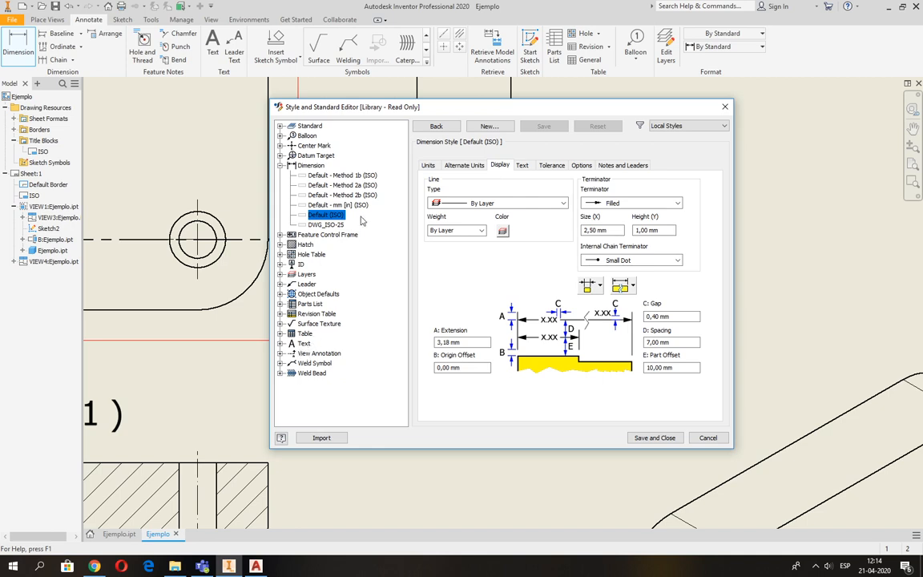
Step: Set the Note Text (ISO) text style to a 3,00 mm height with italic characters, and save and close the style editor
{"action": "left_click", "coordinate": [522, 166]}
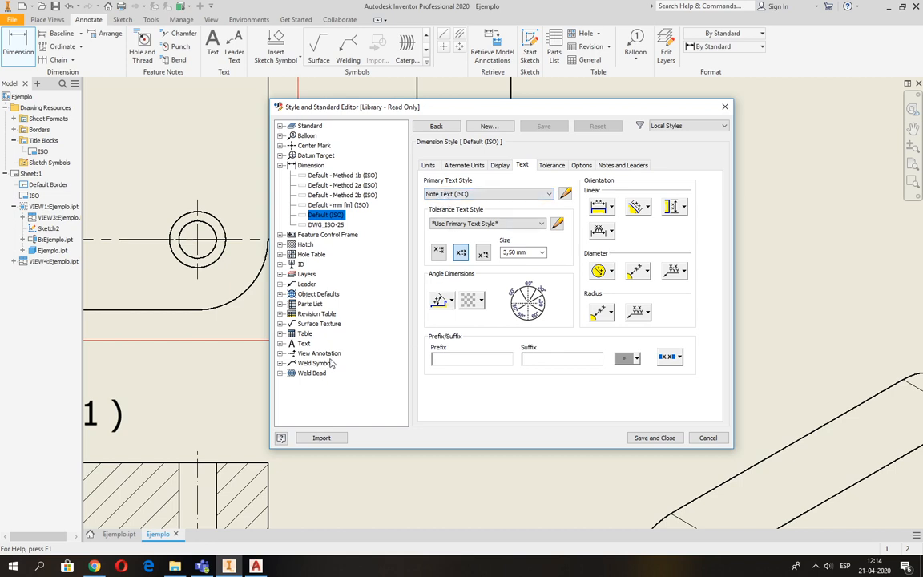
{"action": "left_click", "coordinate": [281, 344]}
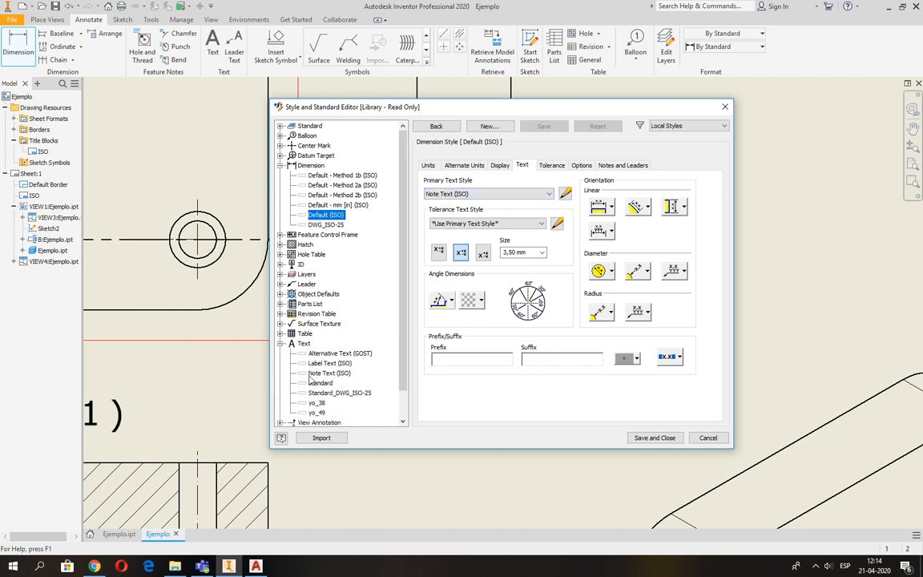
{"action": "left_click", "coordinate": [303, 343]}
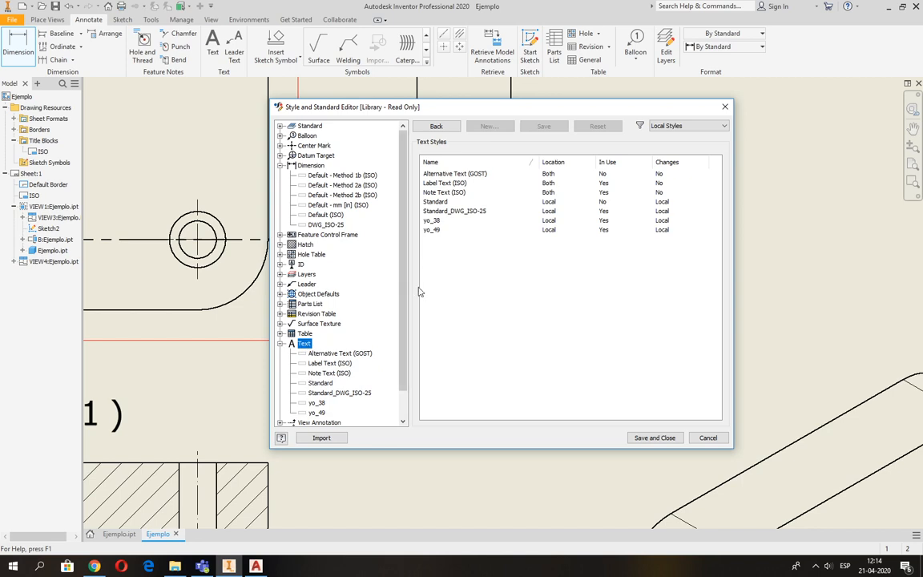
{"action": "left_click", "coordinate": [441, 193]}
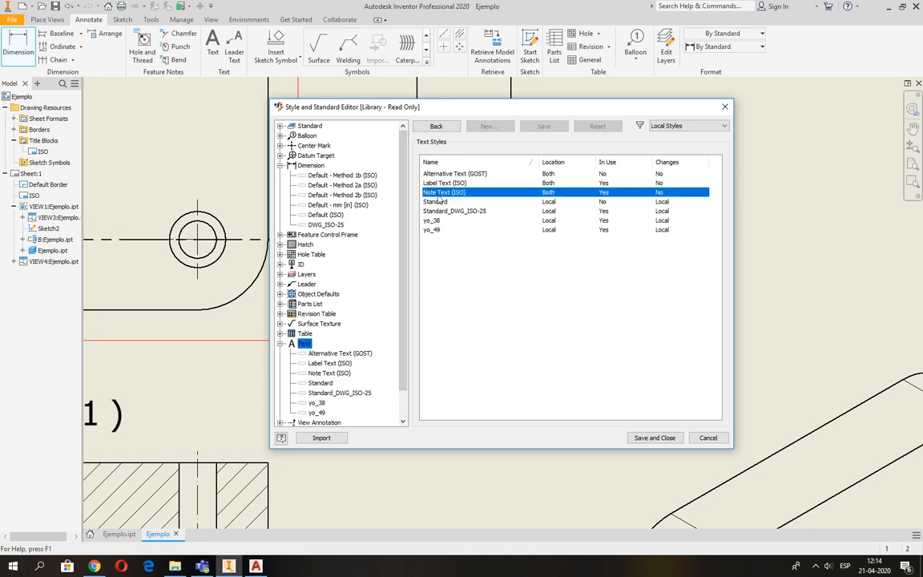
{"action": "double_click", "coordinate": [439, 195]}
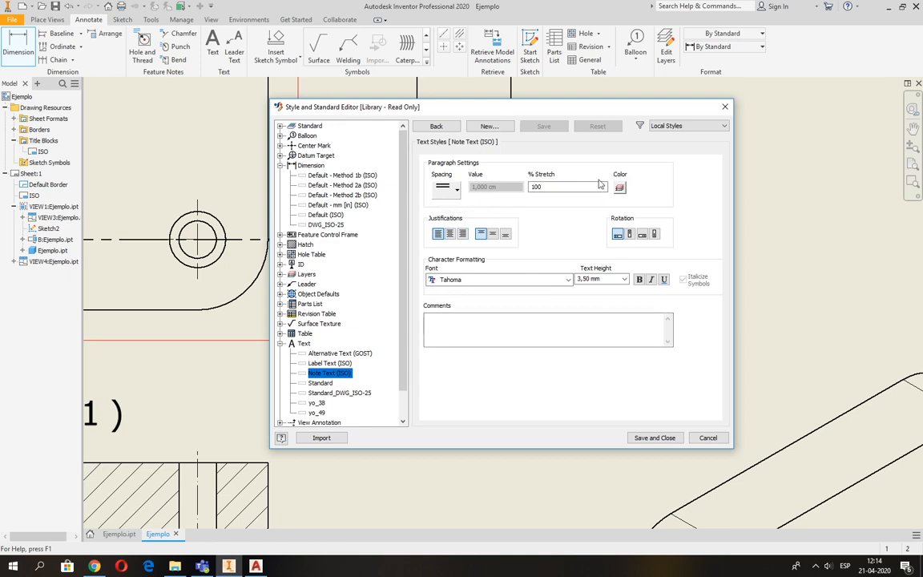
{"action": "mouse_move", "coordinate": [559, 109]}
{"action": "left_mouse_down"}
{"action": "mouse_move", "coordinate": [624, 353]}
{"action": "mouse_move", "coordinate": [776, 195]}
{"action": "mouse_move", "coordinate": [793, 156]}
{"action": "mouse_move", "coordinate": [789, 127]}
{"action": "left_mouse_up"}
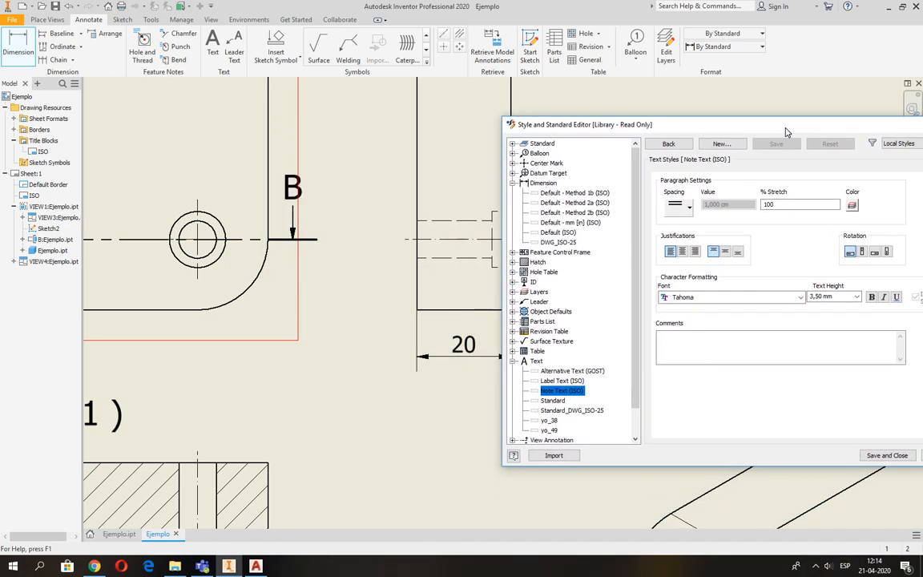
{"action": "left_click", "coordinate": [821, 300]}
{"action": "left_click", "coordinate": [821, 297]}
{"action": "key", "text": "BackSpace"}
{"action": "key", "text": "BackSpace"}
{"action": "left_click", "coordinate": [884, 299]}
{"action": "left_click", "coordinate": [884, 299]}
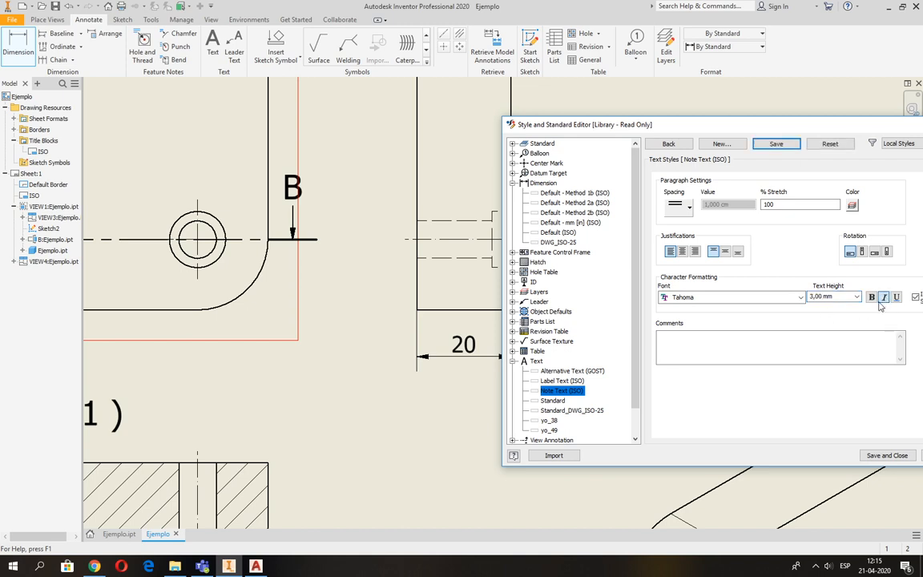
{"action": "left_click", "coordinate": [880, 458]}
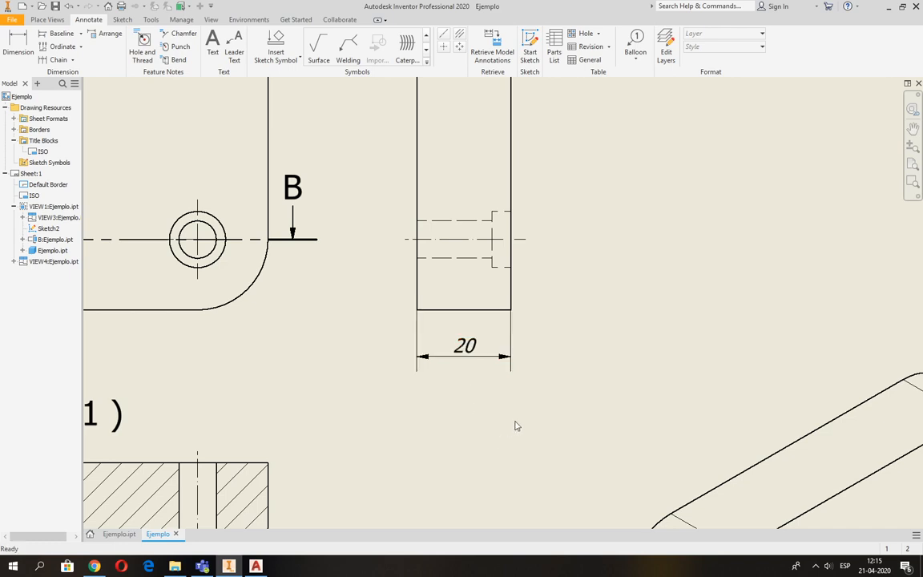
Step: Dimension the radius of the base view's upper-right rounded corner, placing the text just outside the plate
{"action": "scroll", "coordinate": [516, 425], "scroll_direction": "down", "scroll_amount": 2}
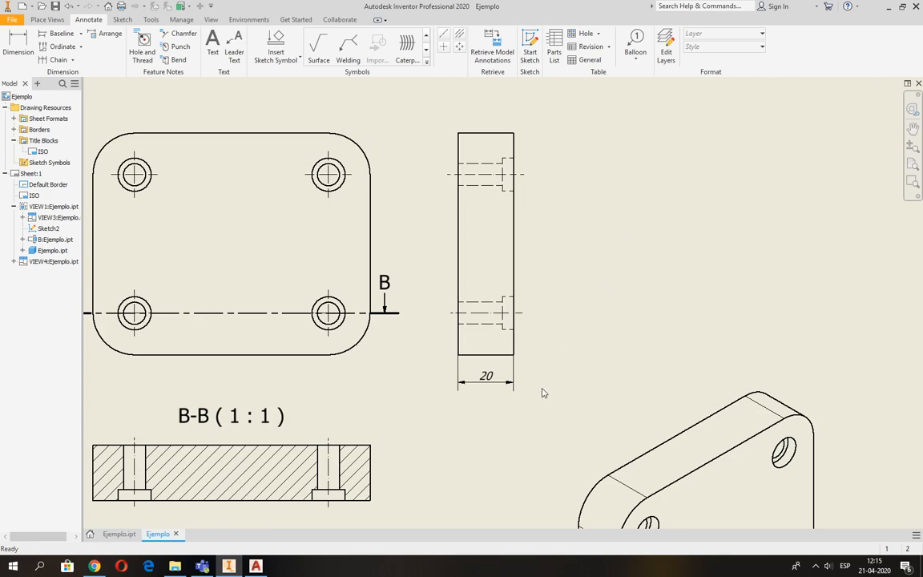
{"action": "scroll", "coordinate": [541, 385], "scroll_direction": "down", "scroll_amount": 2}
{"action": "middle_click_drag", "start_coordinate": [541, 381], "coordinate": [506, 300]}
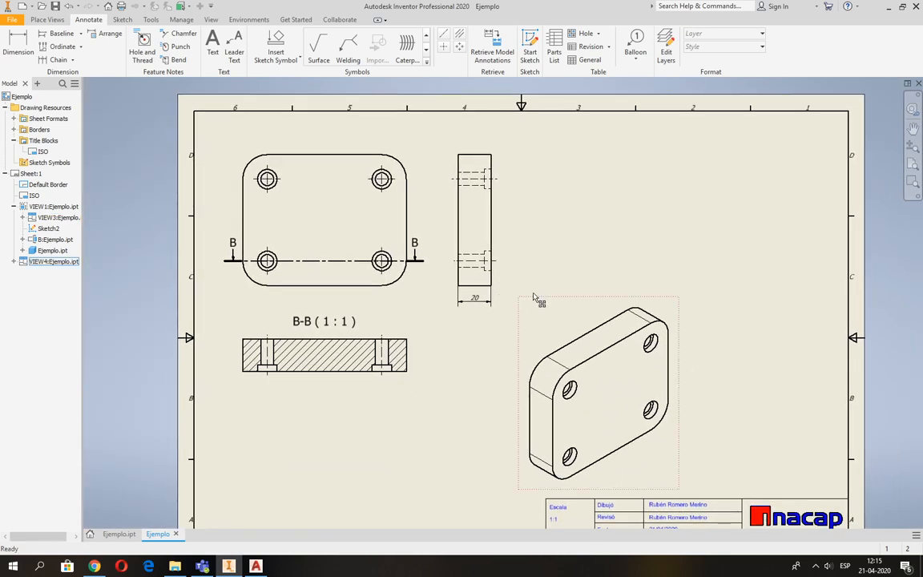
{"action": "scroll", "coordinate": [405, 215], "scroll_direction": "up", "scroll_amount": 2}
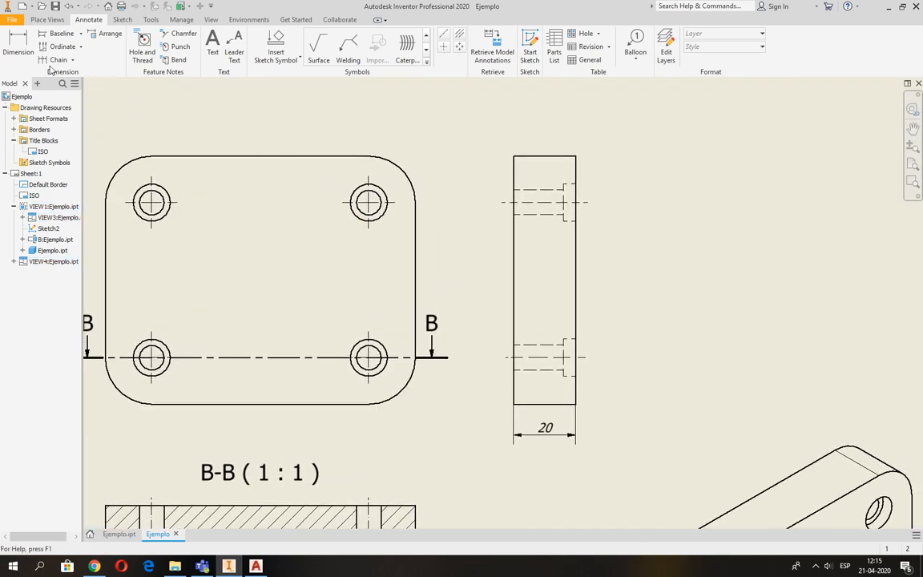
{"action": "key", "text": "d"}
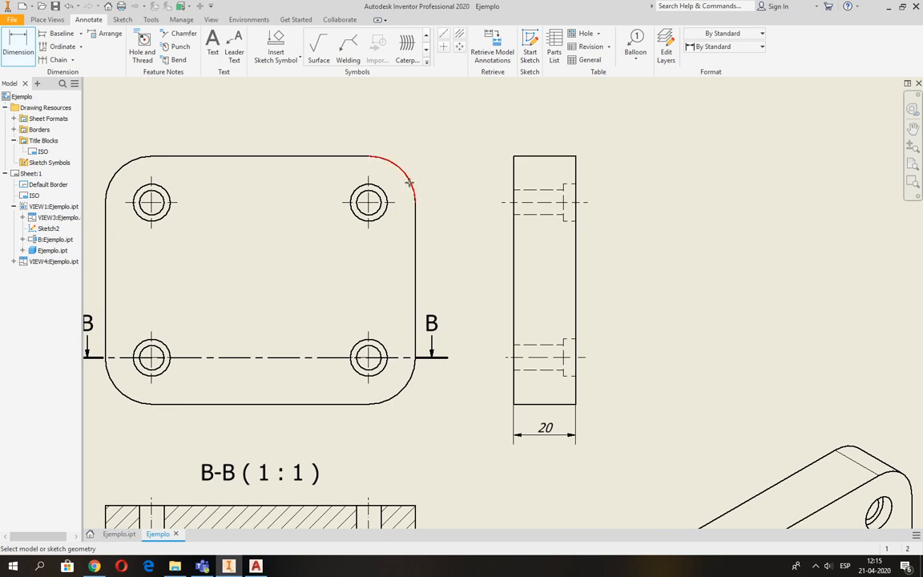
{"action": "left_click", "coordinate": [390, 162]}
{"action": "left_click", "coordinate": [424, 162]}
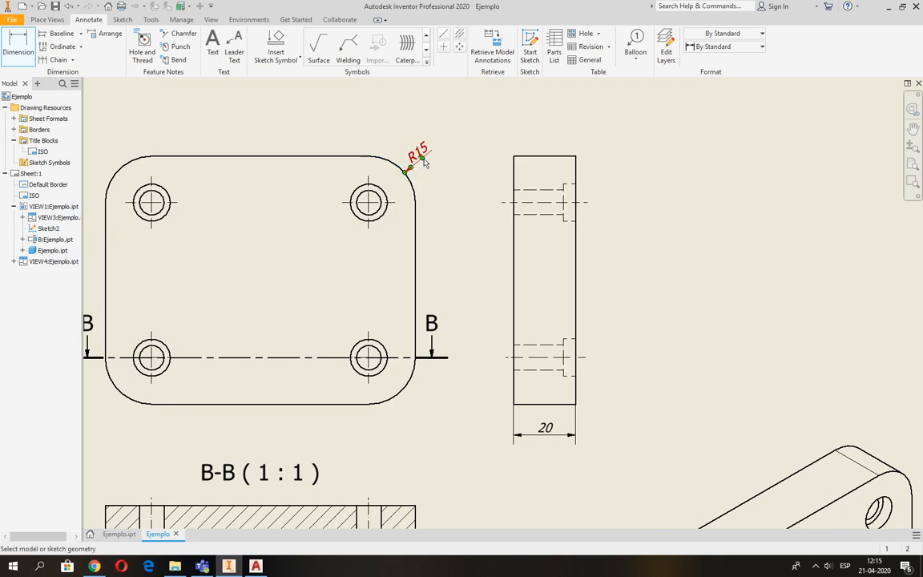
Step: Dimension the base view's upper-right hole, with the outer counterbore circle as a radius and the inner circle as a diameter
{"action": "left_click", "coordinate": [350, 215]}
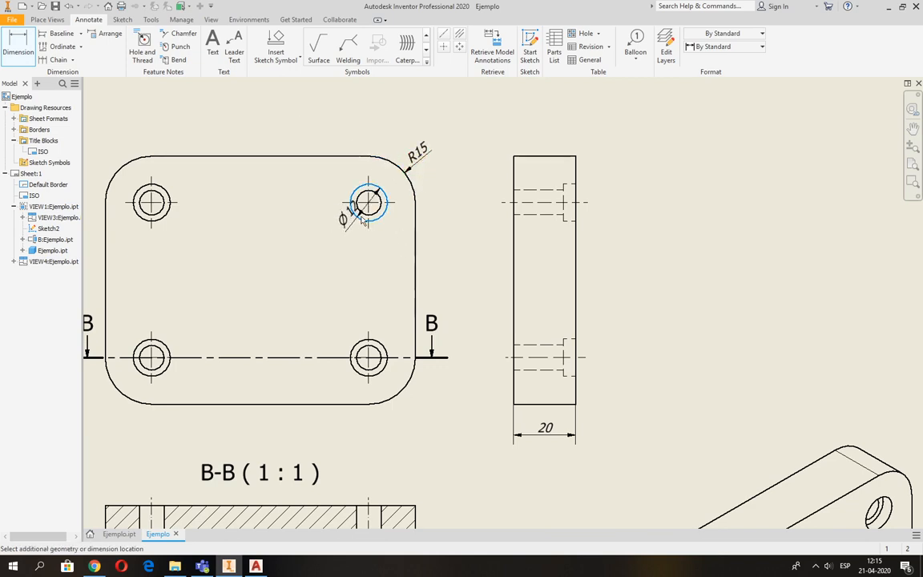
{"action": "scroll", "coordinate": [353, 214], "scroll_direction": "down", "scroll_amount": 3}
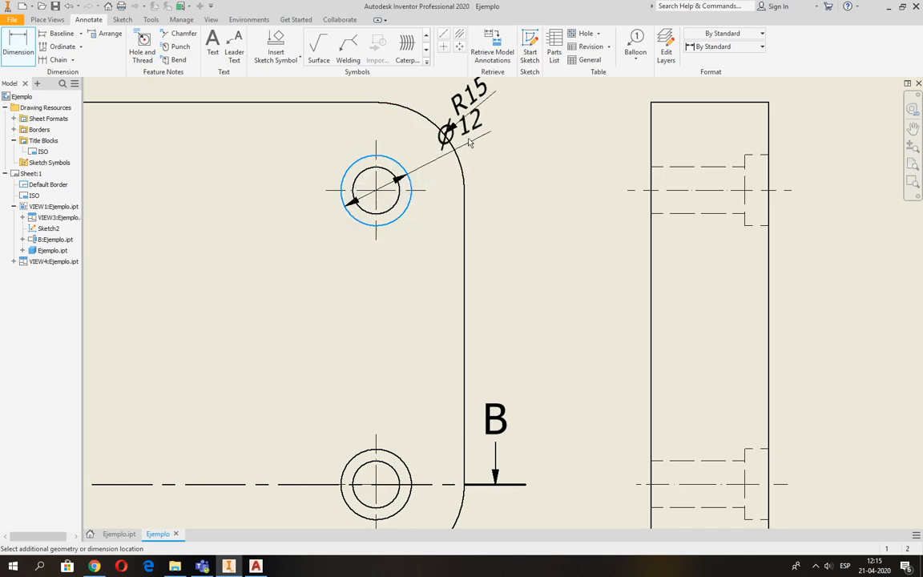
{"action": "left_click", "coordinate": [444, 233]}
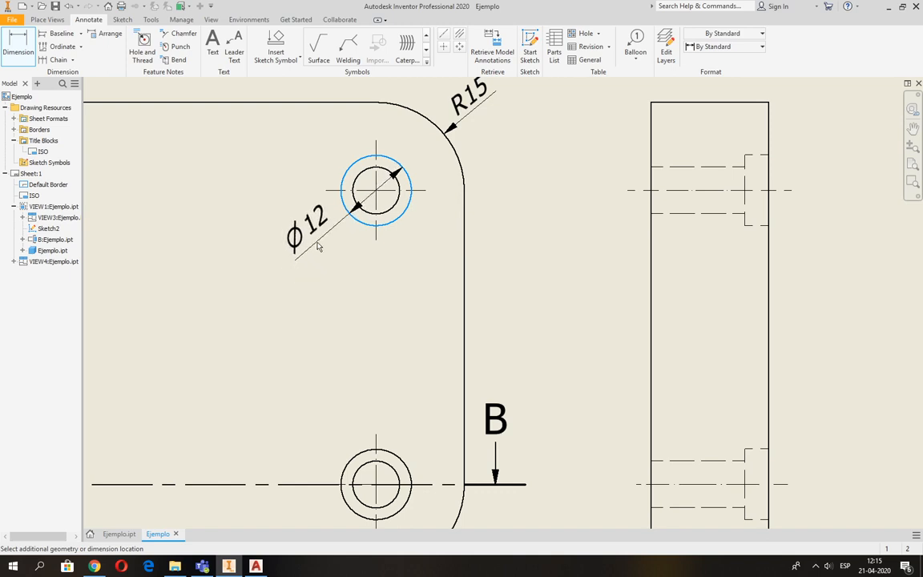
{"action": "right_click", "coordinate": [323, 242]}
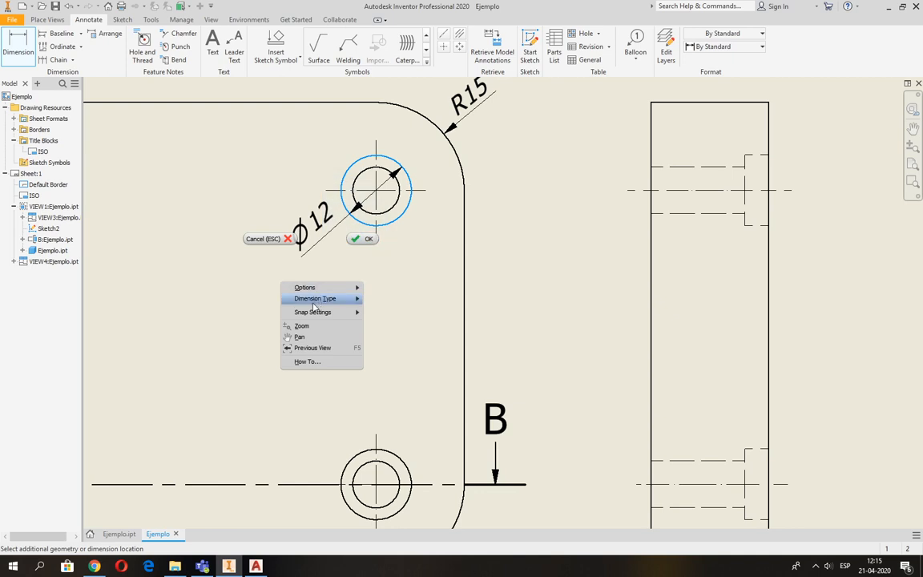
{"action": "mouse_move", "coordinate": [313, 301]}
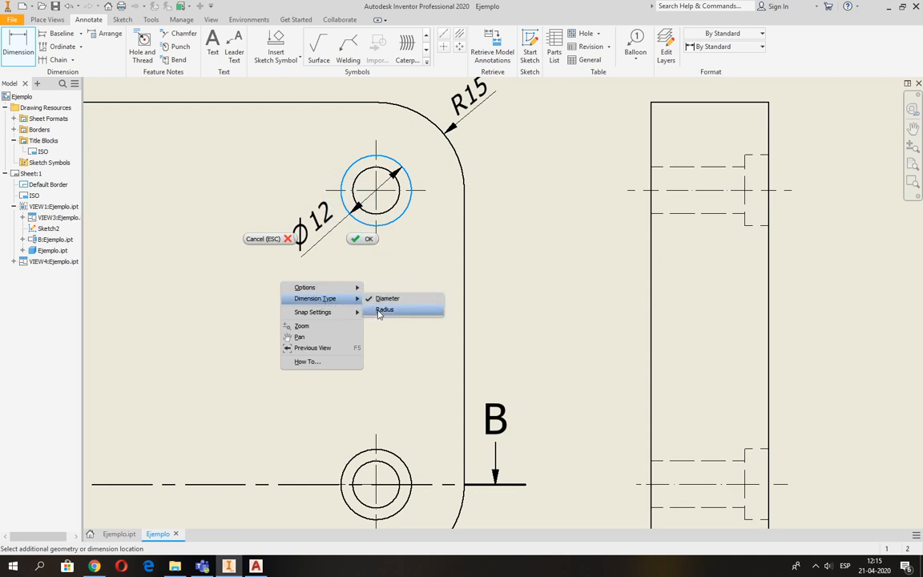
{"action": "left_click", "coordinate": [382, 310]}
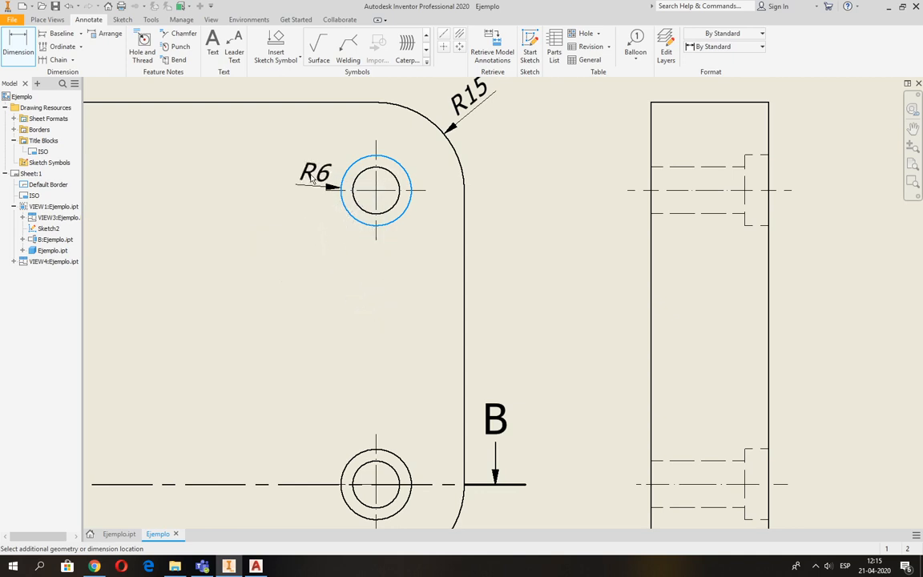
{"action": "left_click", "coordinate": [318, 164]}
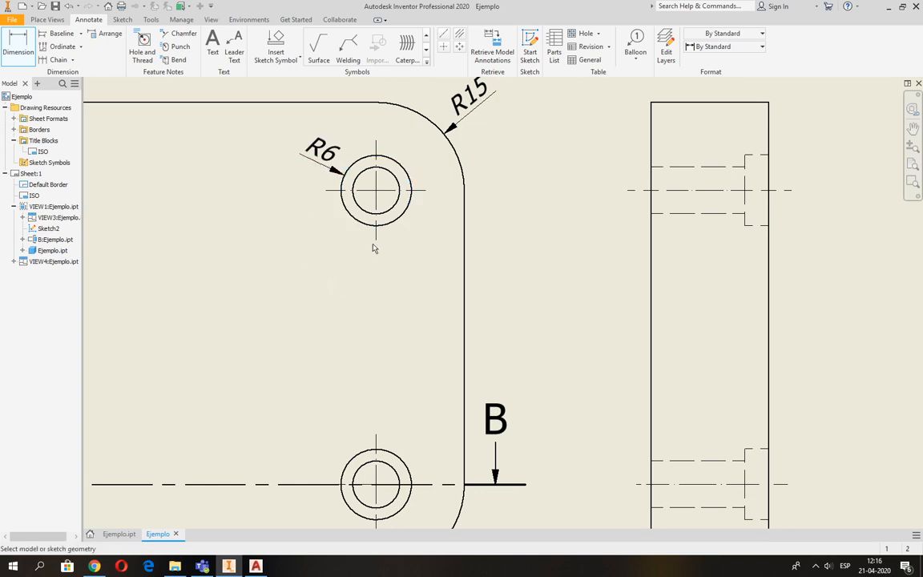
{"action": "left_click", "coordinate": [382, 211]}
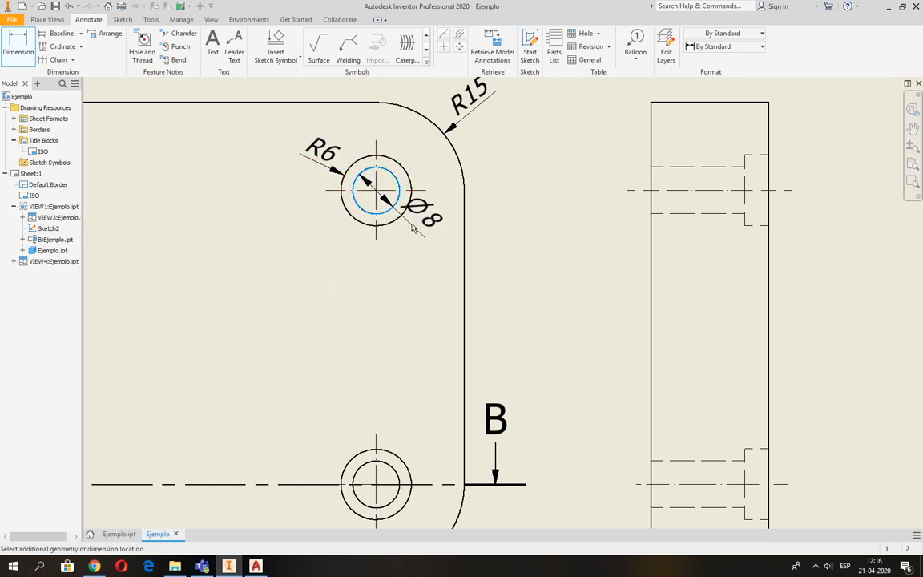
{"action": "left_click", "coordinate": [418, 232]}
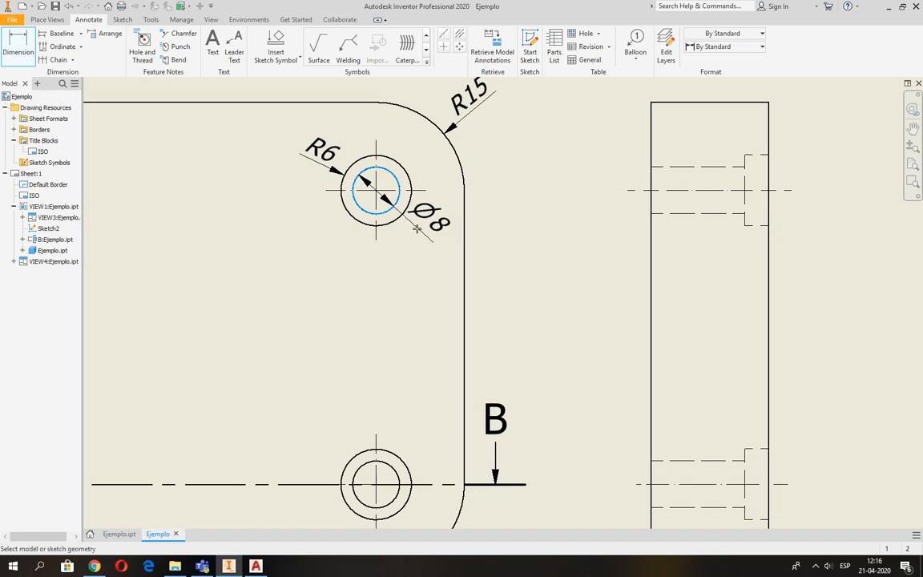
Step: Dimension the overall width of section view B-B, placing the dimension just below the view
{"action": "scroll", "coordinate": [398, 320], "scroll_direction": "up", "scroll_amount": 2}
{"action": "middle_click_drag", "start_coordinate": [401, 308], "coordinate": [481, 204]}
{"action": "scroll", "coordinate": [457, 231], "scroll_direction": "up", "scroll_amount": 2}
{"action": "middle_click_drag", "start_coordinate": [428, 311], "coordinate": [409, 289]}
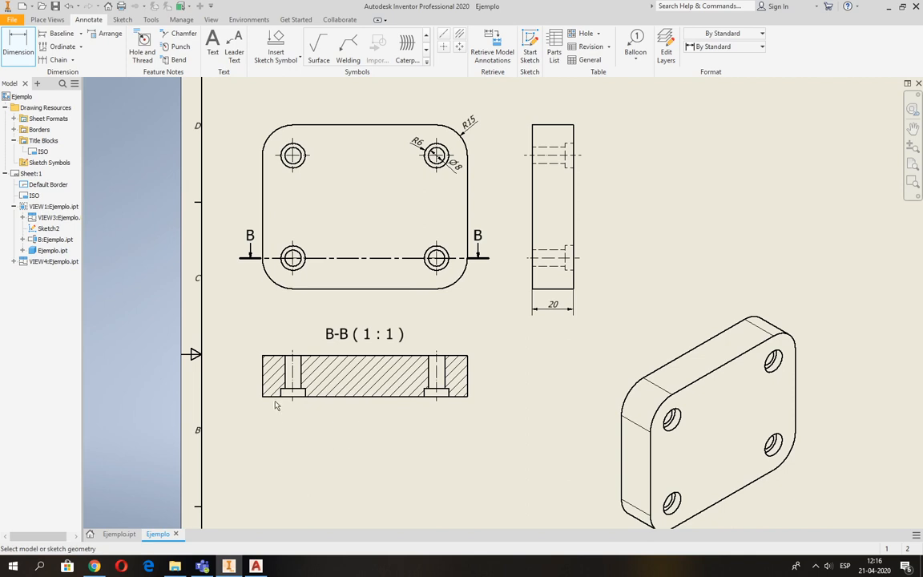
{"action": "left_click", "coordinate": [263, 376]}
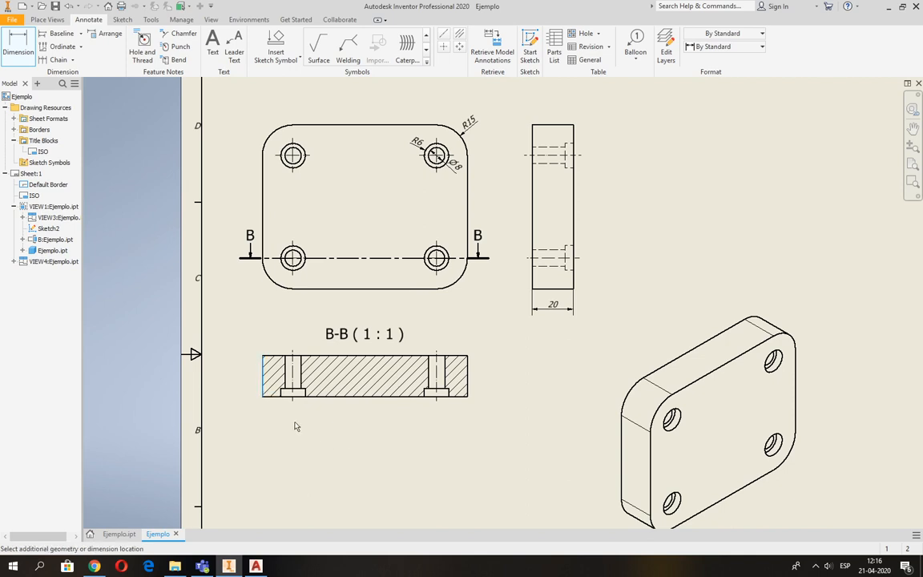
{"action": "left_click", "coordinate": [467, 388]}
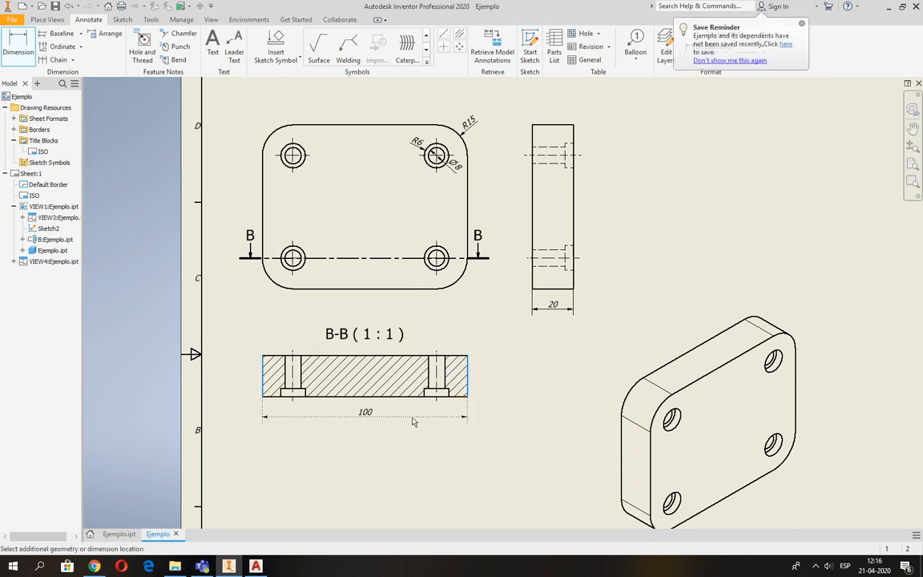
{"action": "left_click", "coordinate": [412, 422]}
{"action": "middle_click_drag", "start_coordinate": [516, 370], "coordinate": [457, 403]}
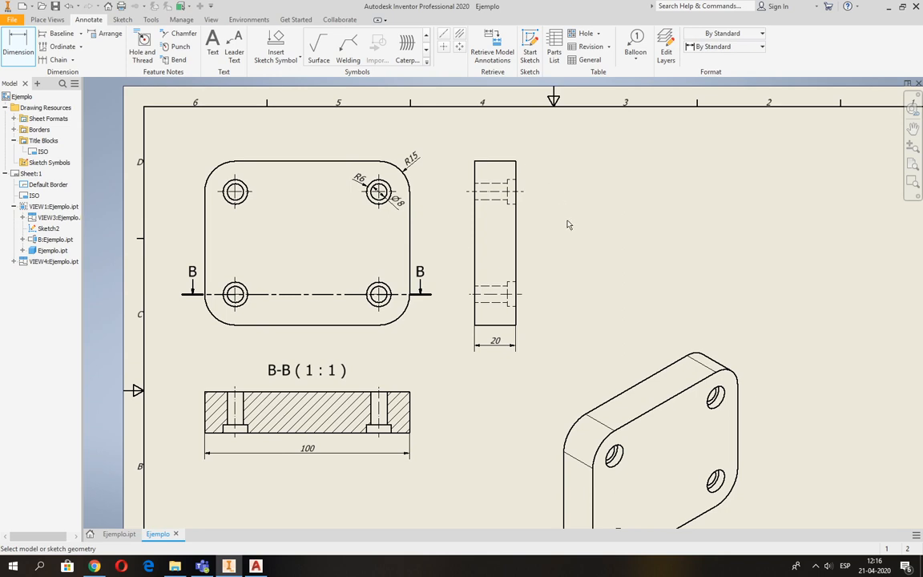
{"action": "left_click", "coordinate": [409, 413]}
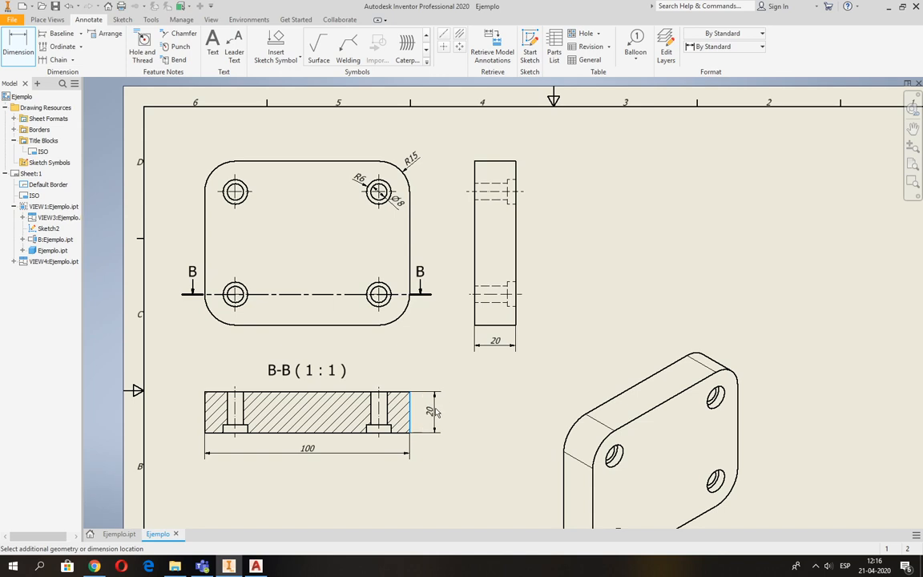
{"action": "key", "text": "Escape"}
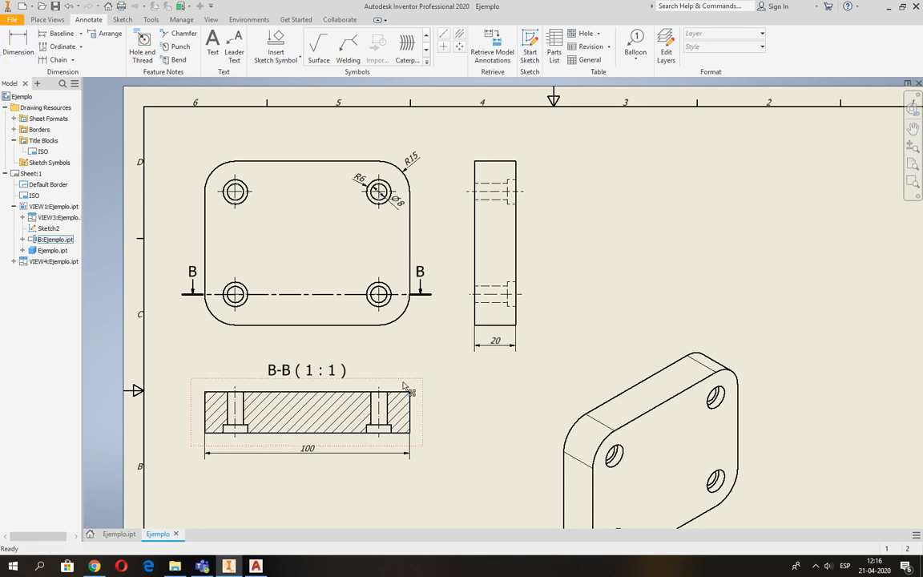
{"action": "key", "text": "d"}
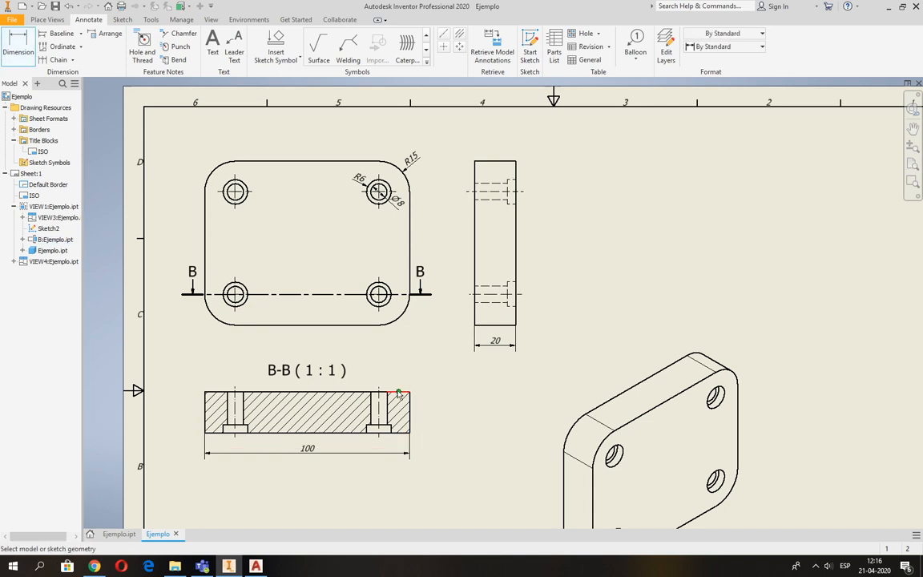
{"action": "scroll", "coordinate": [398, 393], "scroll_direction": "down", "scroll_amount": 2}
{"action": "left_click", "coordinate": [398, 393]}
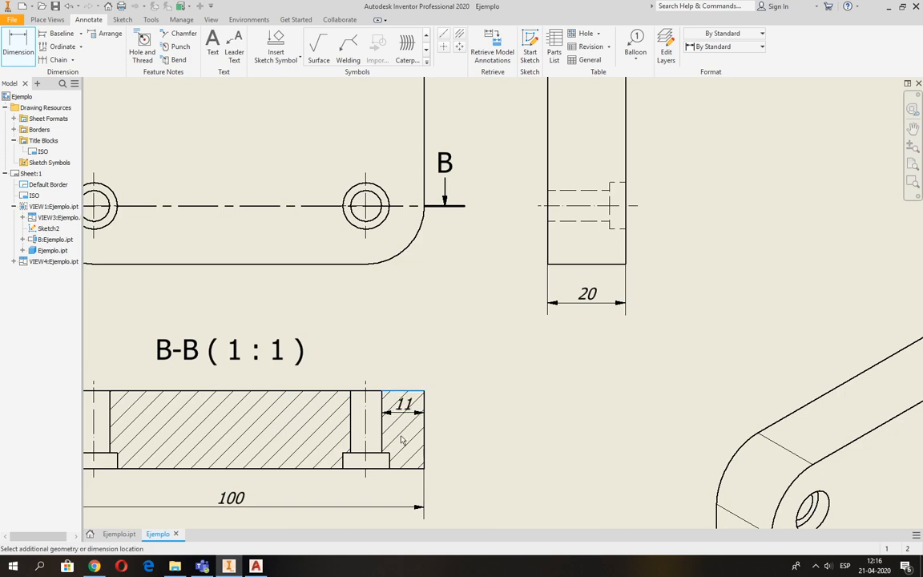
{"action": "left_click", "coordinate": [414, 470]}
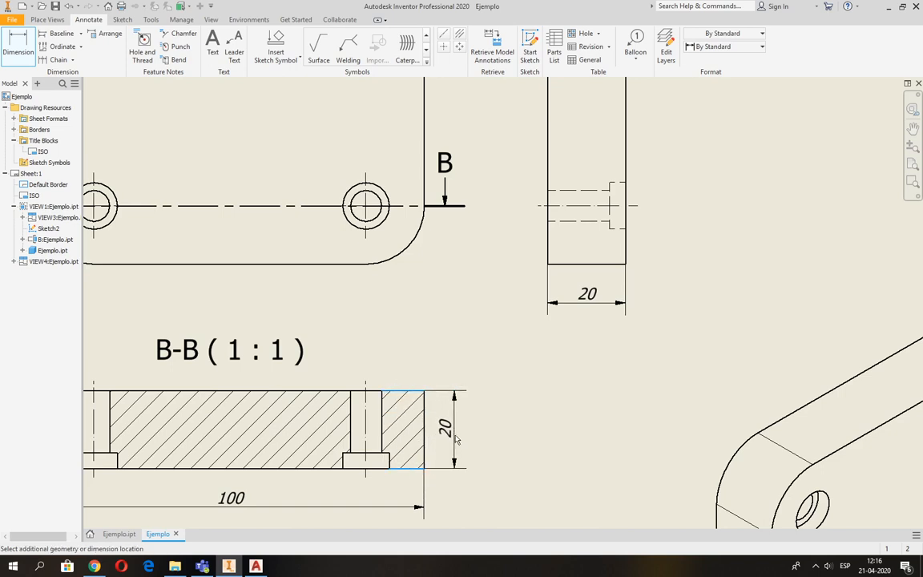
{"action": "key", "text": "Escape"}
{"action": "key", "text": "Escape"}
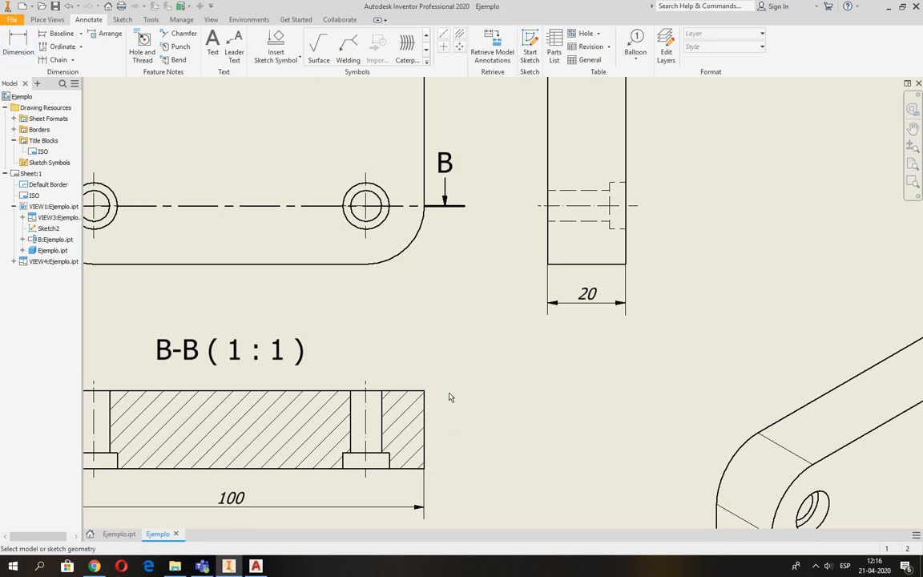
{"action": "key", "text": "d"}
{"action": "left_click", "coordinate": [396, 392]}
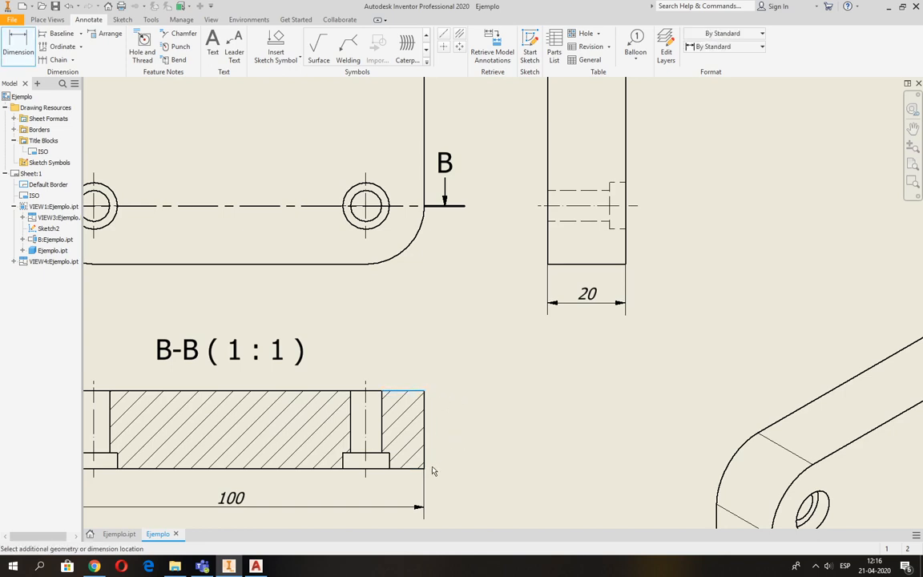
{"action": "left_click", "coordinate": [424, 468]}
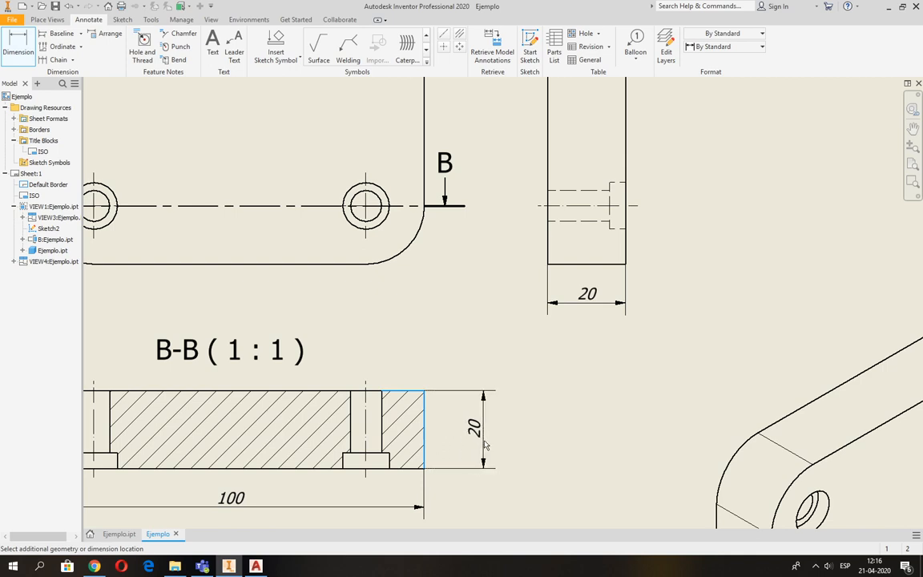
{"action": "key", "text": "Escape"}
Step: Dimension the overall height of the projected side view, placing the dimension to the right of the view
{"action": "scroll", "coordinate": [477, 429], "scroll_direction": "down", "scroll_amount": 3}
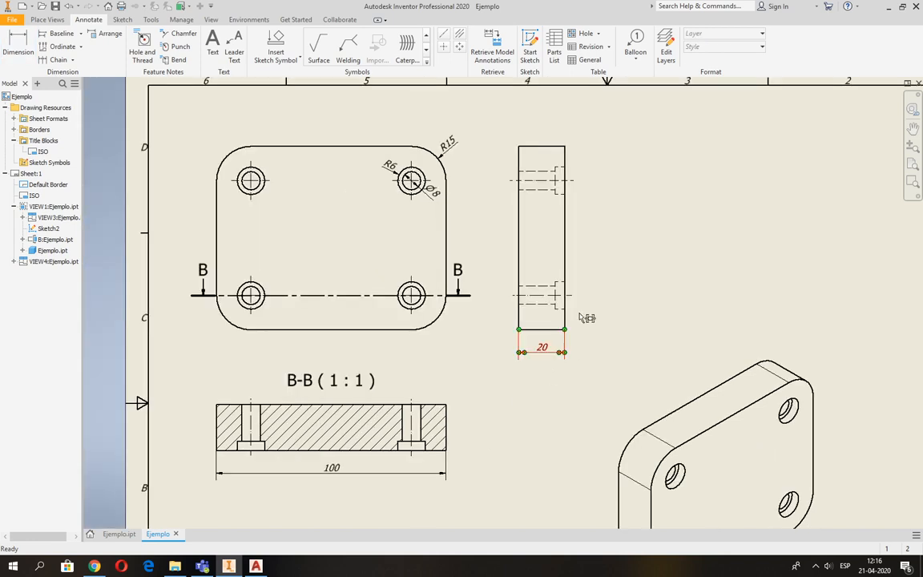
{"action": "key", "text": "d"}
{"action": "left_click", "coordinate": [554, 147]}
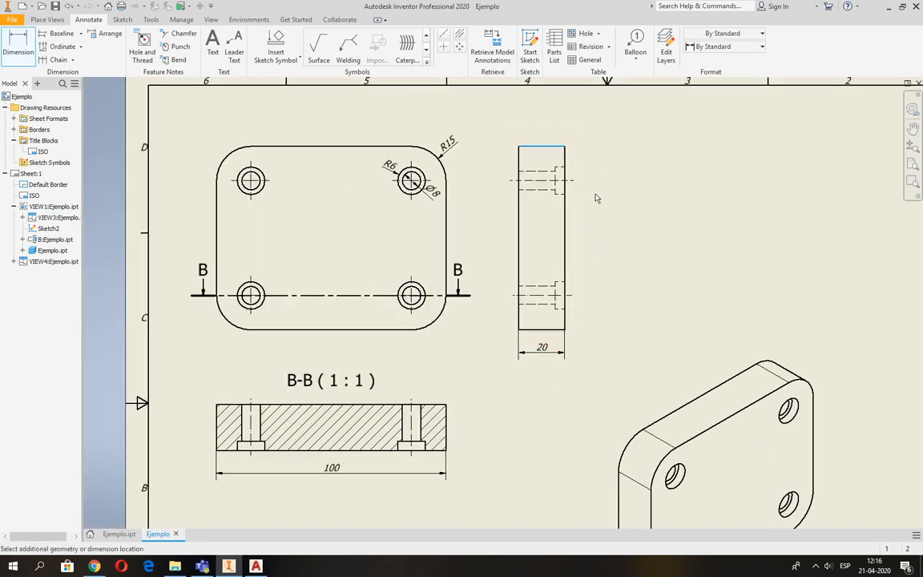
{"action": "left_click", "coordinate": [565, 331]}
{"action": "left_click", "coordinate": [590, 237]}
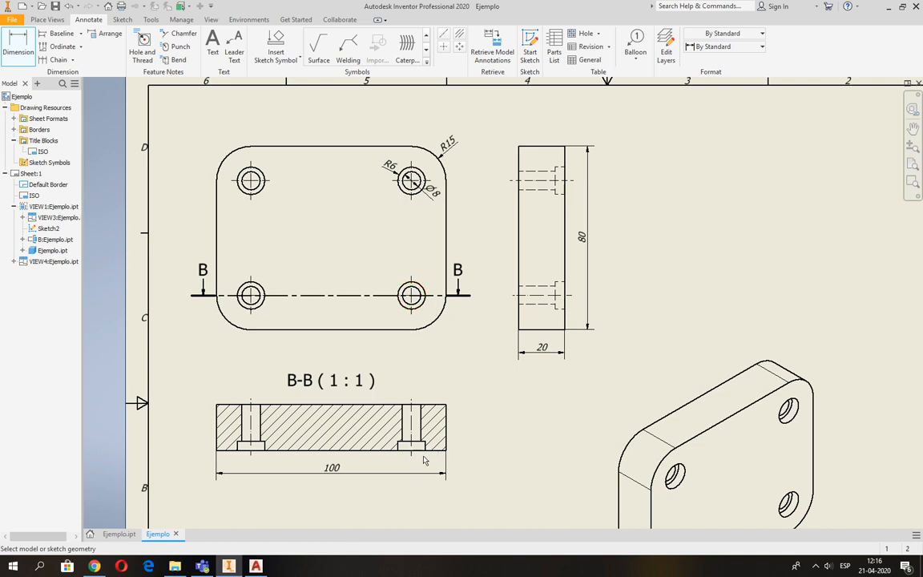
Step: Try to dimension the depth of the right-hand counterbore in section view B-B
{"action": "scroll", "coordinate": [423, 454], "scroll_direction": "up", "scroll_amount": 3}
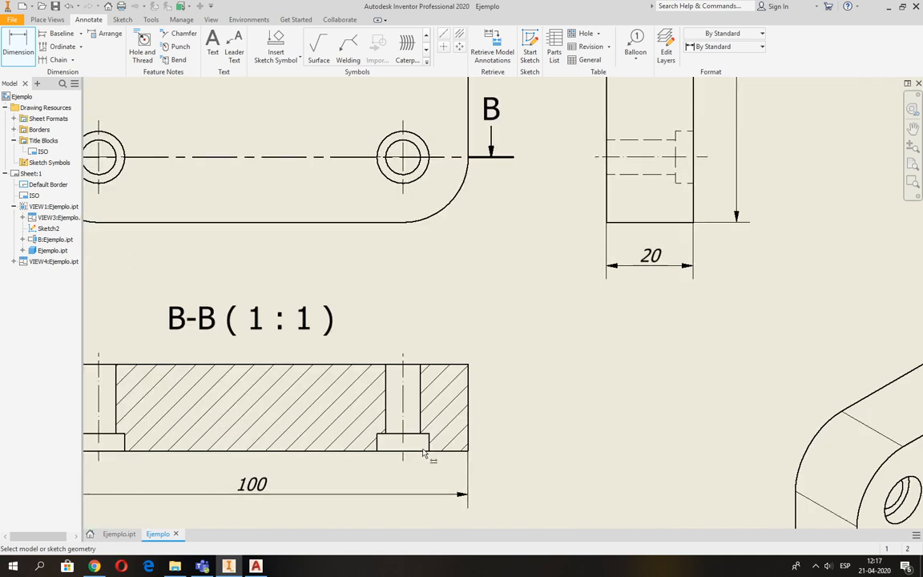
{"action": "scroll", "coordinate": [427, 452], "scroll_direction": "down", "scroll_amount": 2}
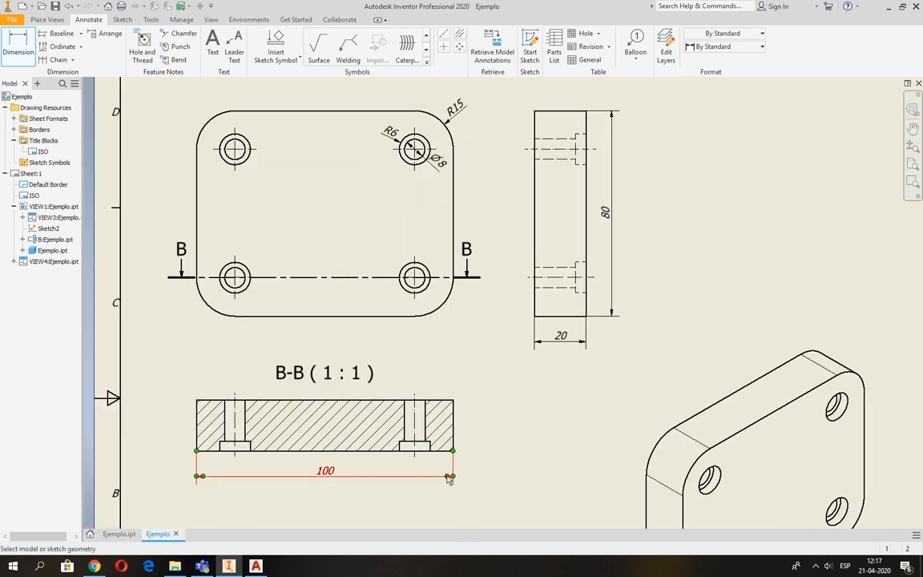
{"action": "scroll", "coordinate": [428, 476], "scroll_direction": "up", "scroll_amount": 3}
{"action": "left_click", "coordinate": [416, 429]}
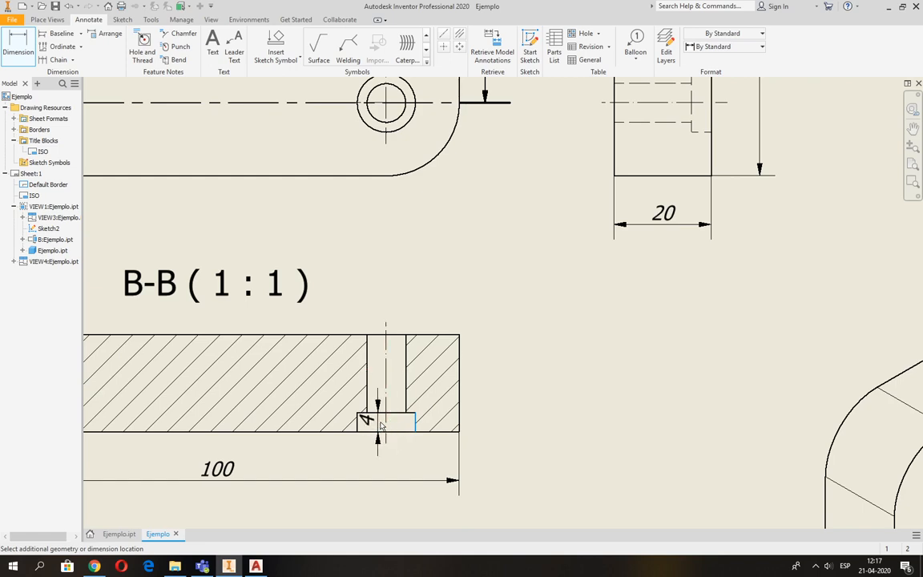
{"action": "left_click", "coordinate": [376, 424]}
{"action": "scroll", "coordinate": [393, 473], "scroll_direction": "down", "scroll_amount": 4}
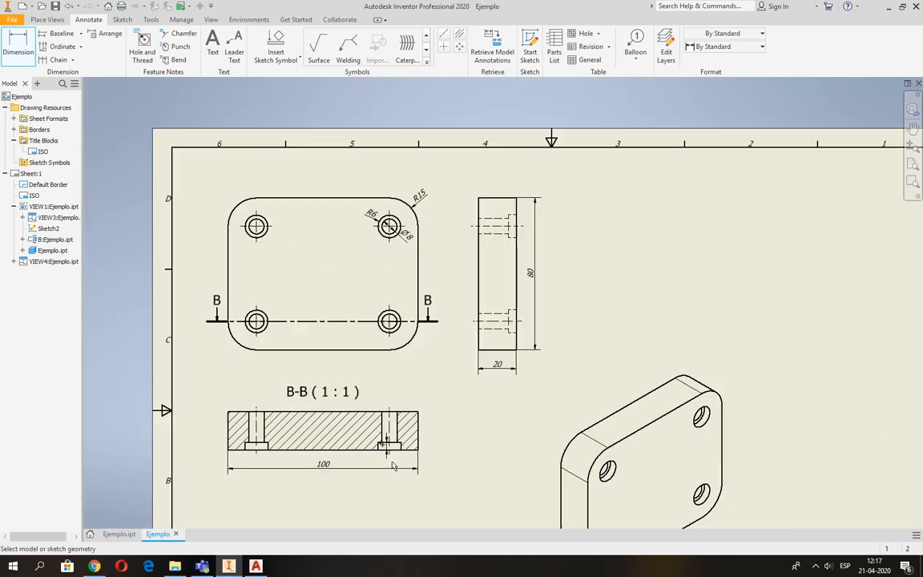
{"action": "scroll", "coordinate": [394, 478], "scroll_direction": "up", "scroll_amount": 3}
{"action": "key", "text": "Escape"}
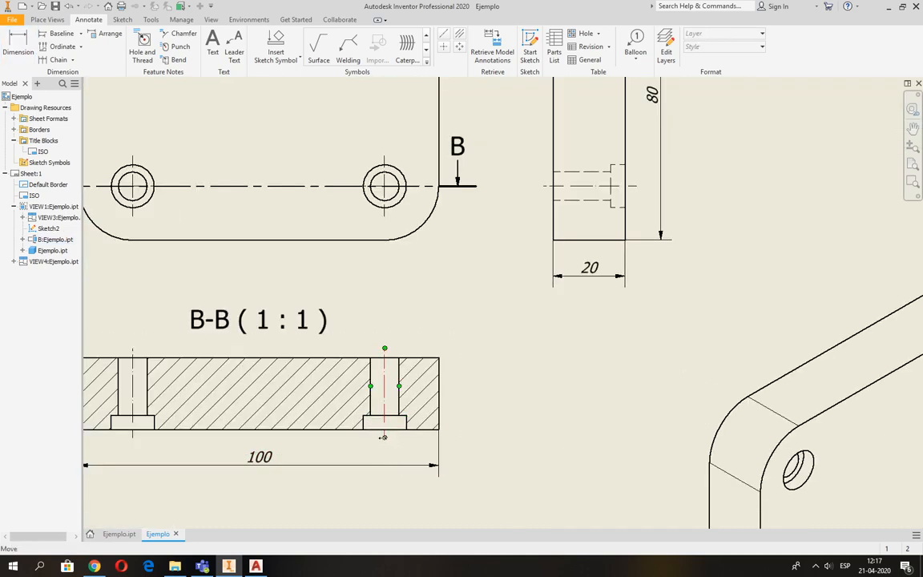
Step: Create detail view C at 2:1 with a circular fence around section B-B's right-hand counterbore, placing it below the section view
{"action": "scroll", "coordinate": [386, 438], "scroll_direction": "down", "scroll_amount": 4}
{"action": "middle_click_drag", "start_coordinate": [386, 438], "coordinate": [386, 407]}
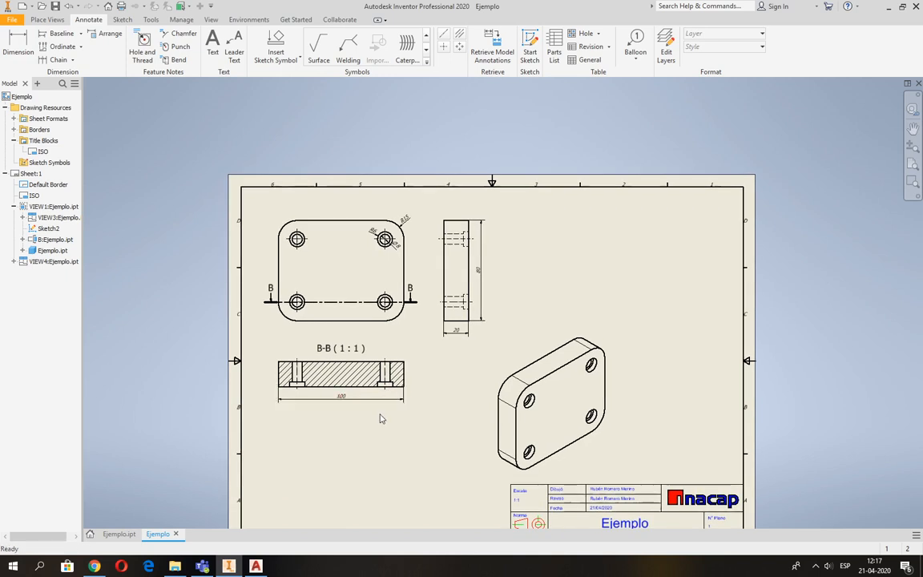
{"action": "left_click", "coordinate": [47, 19]}
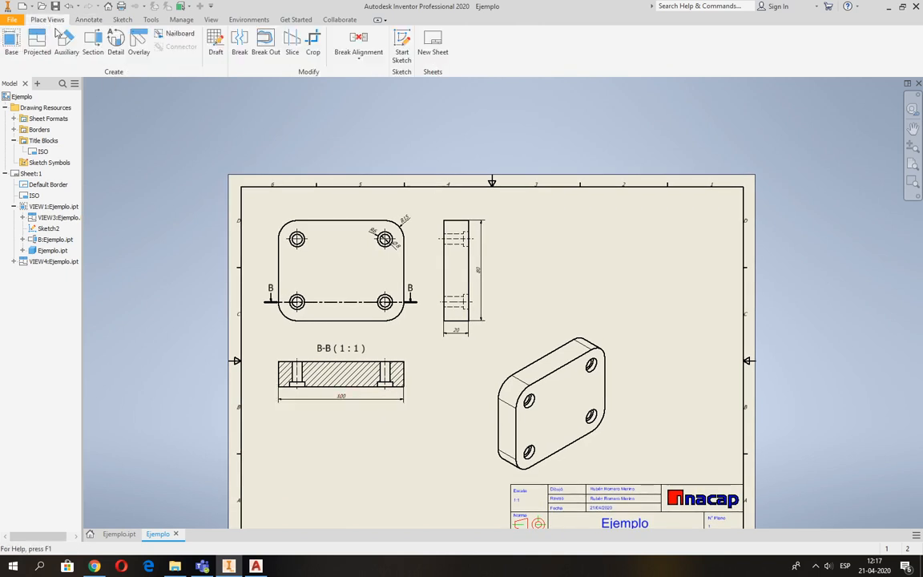
{"action": "left_click", "coordinate": [116, 44]}
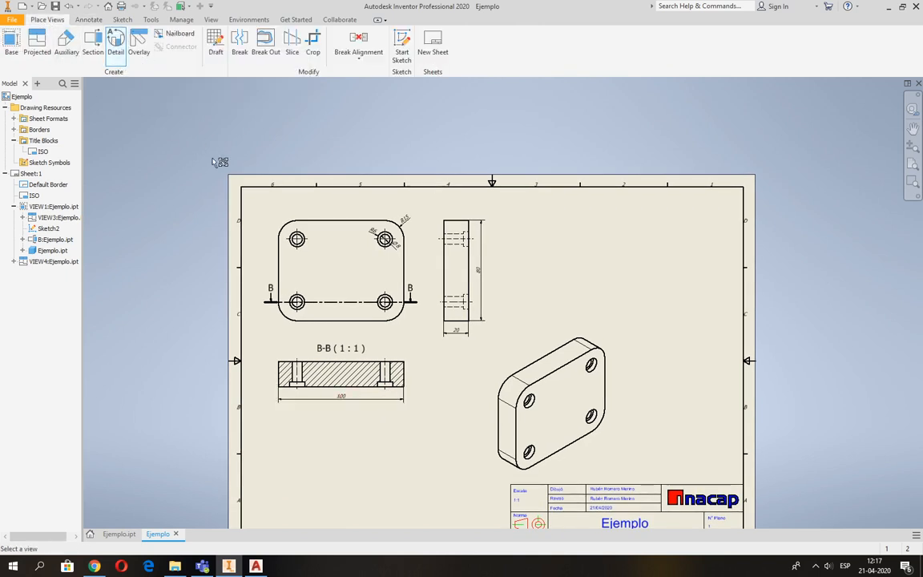
{"action": "scroll", "coordinate": [398, 409], "scroll_direction": "up", "scroll_amount": 3}
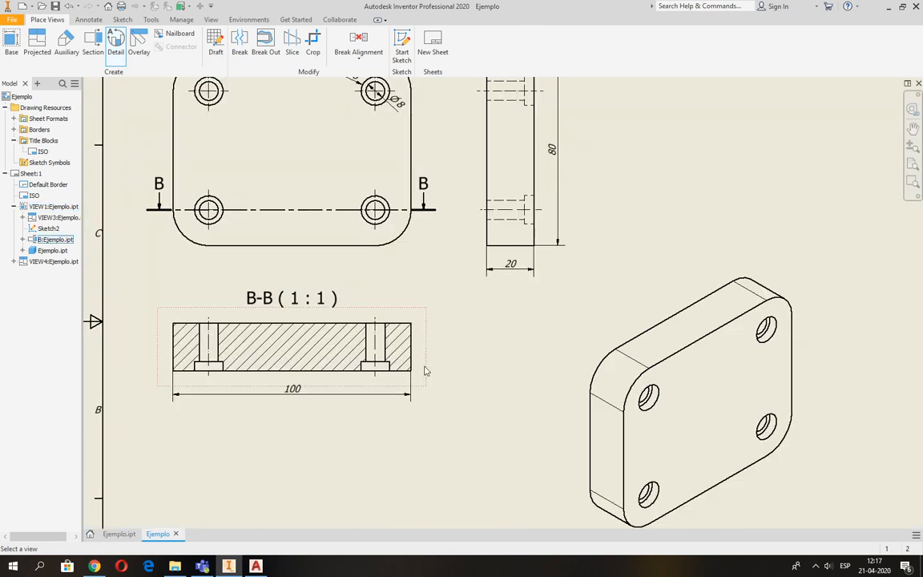
{"action": "left_click", "coordinate": [425, 371]}
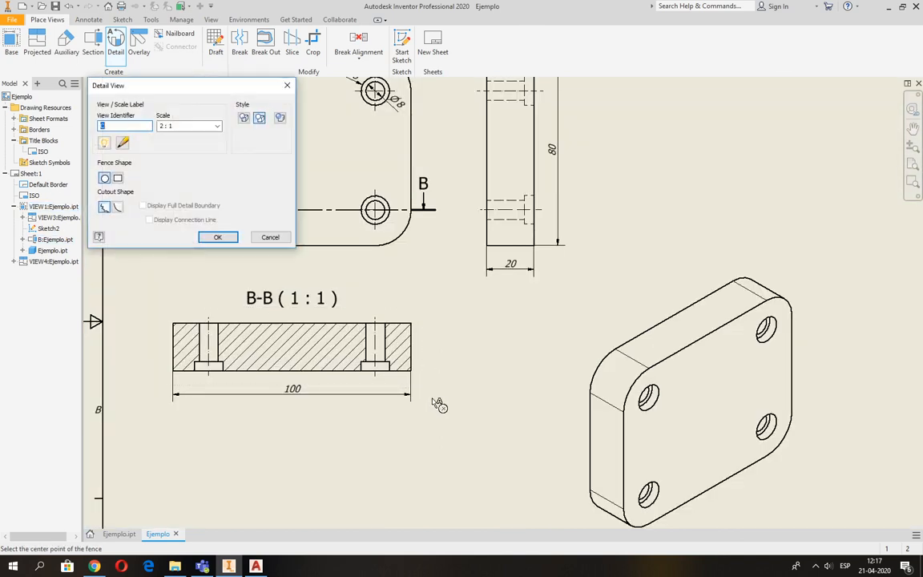
{"action": "left_click", "coordinate": [378, 365]}
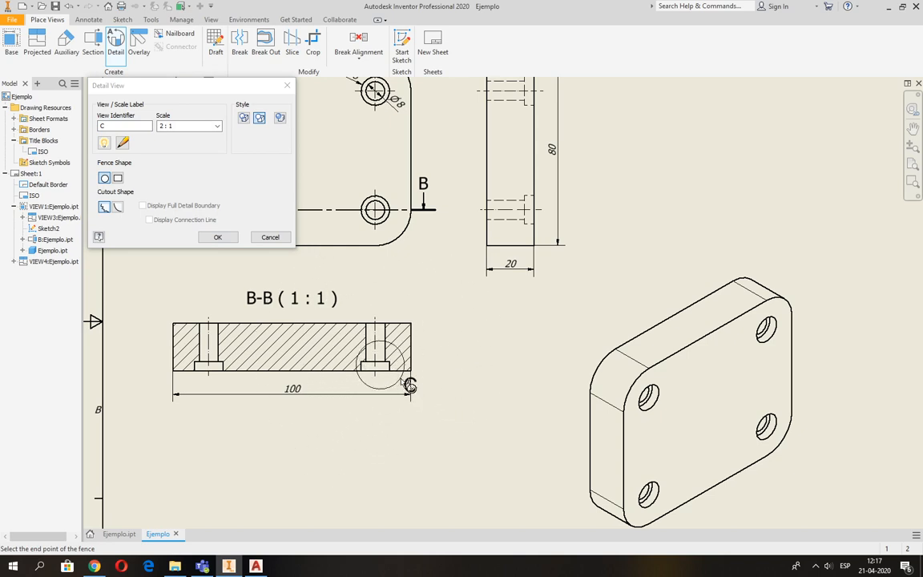
{"action": "left_click", "coordinate": [409, 385]}
{"action": "scroll", "coordinate": [405, 441], "scroll_direction": "down", "scroll_amount": 3}
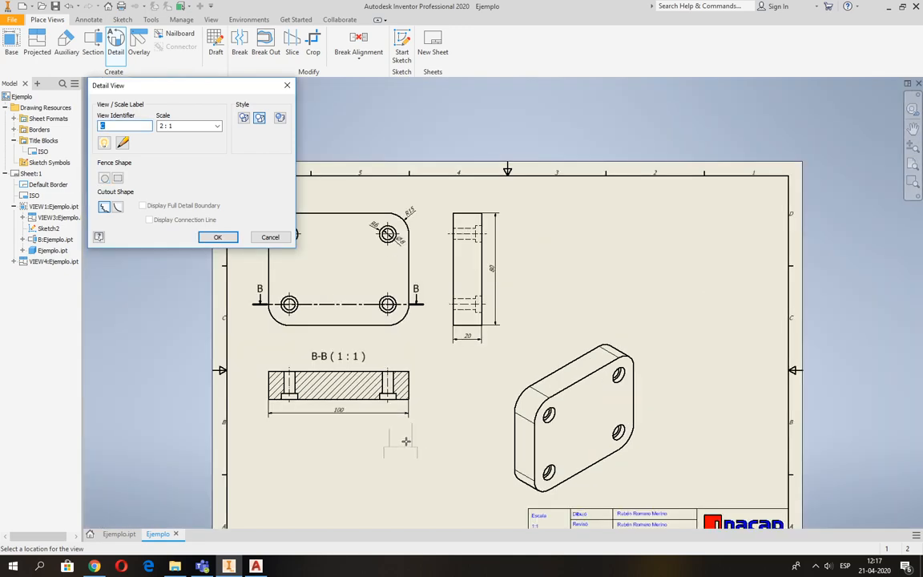
{"action": "middle_click_drag", "start_coordinate": [406, 441], "coordinate": [414, 358]}
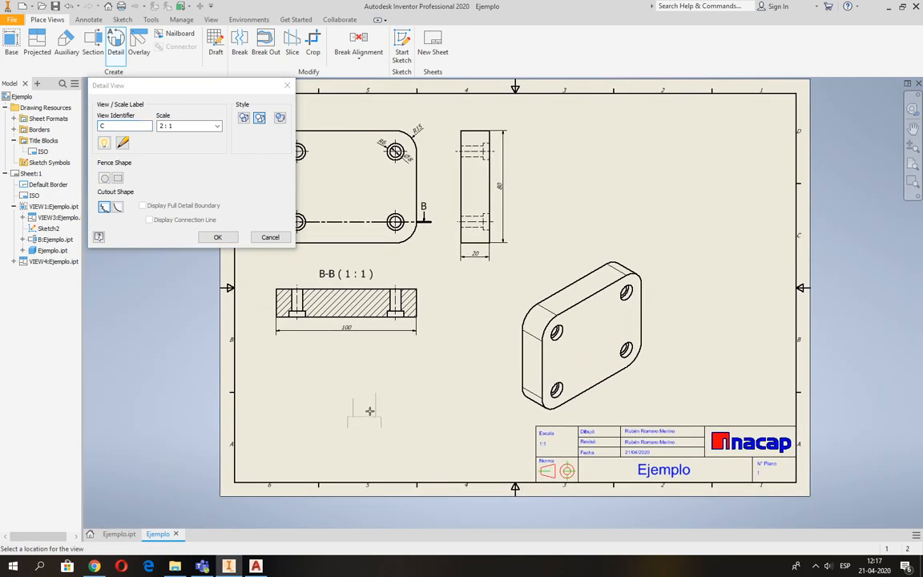
{"action": "left_click", "coordinate": [368, 404]}
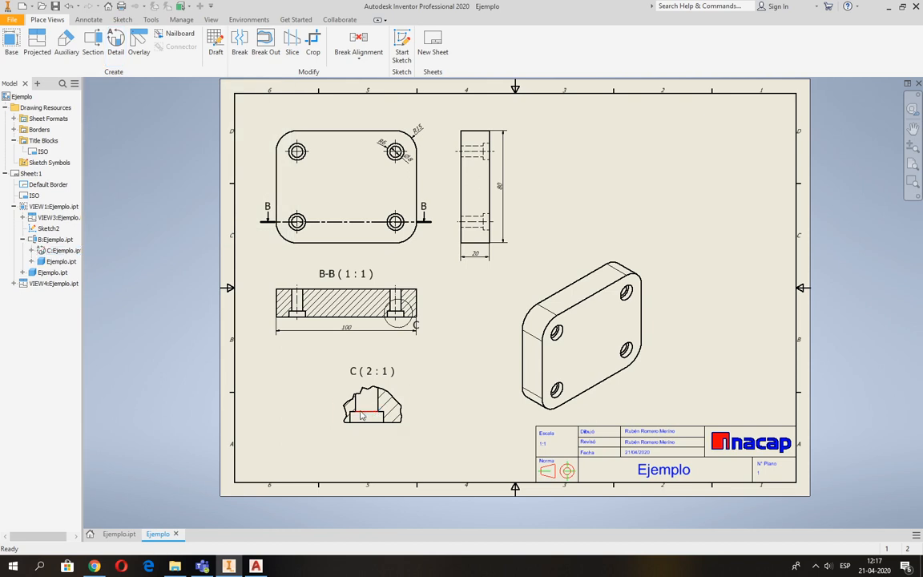
Step: Set detail view C's scale to 3:1 and check the base view's properties
{"action": "scroll", "coordinate": [362, 441], "scroll_direction": "up", "scroll_amount": 3}
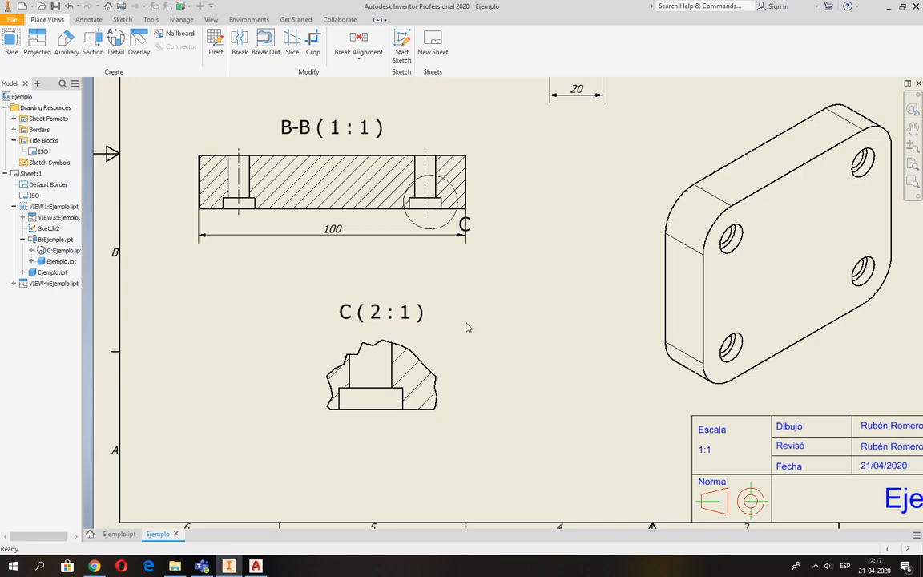
{"action": "scroll", "coordinate": [468, 327], "scroll_direction": "up", "scroll_amount": 2}
{"action": "mouse_move", "coordinate": [482, 323]}
{"action": "middle_mouse_down"}
{"action": "mouse_move", "coordinate": [459, 331]}
{"action": "mouse_move", "coordinate": [439, 374]}
{"action": "middle_mouse_up"}
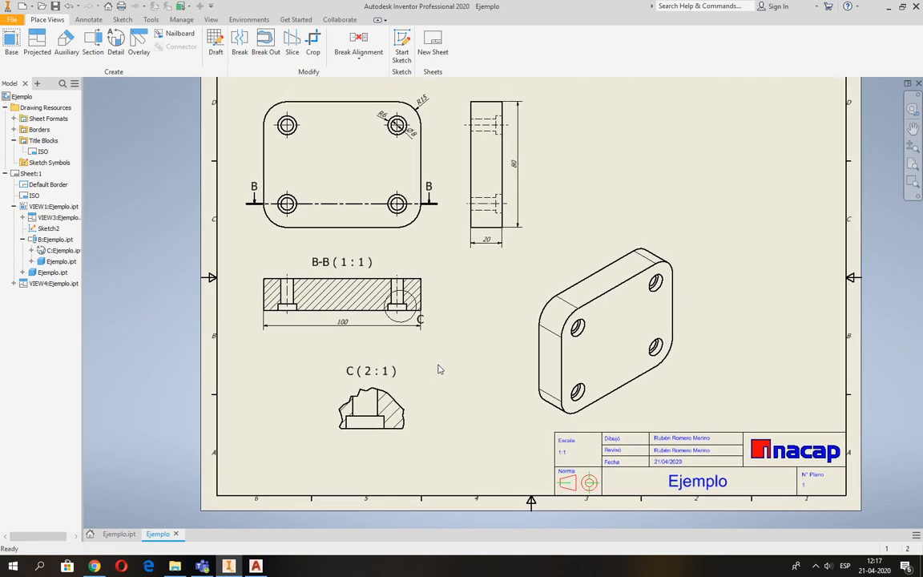
{"action": "double_click", "coordinate": [416, 402]}
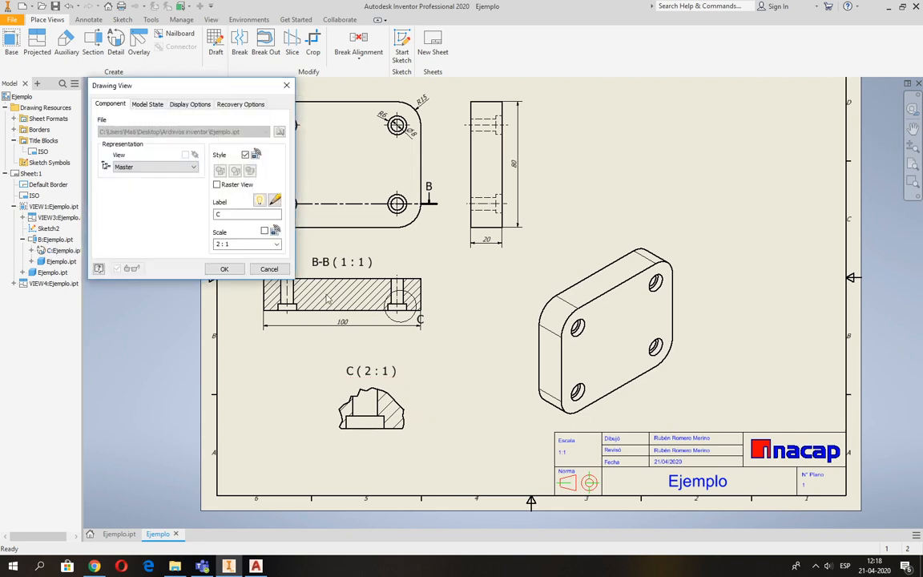
{"action": "left_click", "coordinate": [277, 245]}
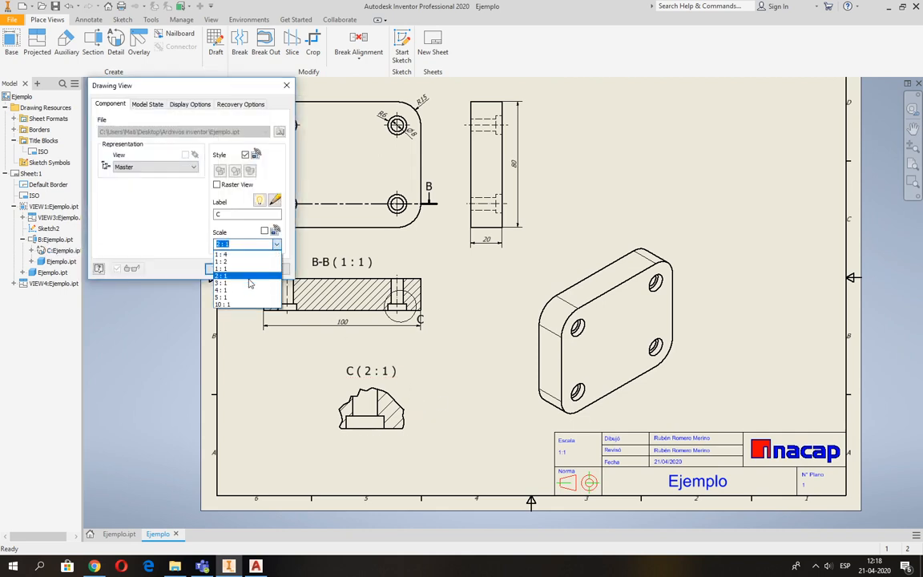
{"action": "left_click", "coordinate": [248, 284]}
{"action": "left_click", "coordinate": [227, 268]}
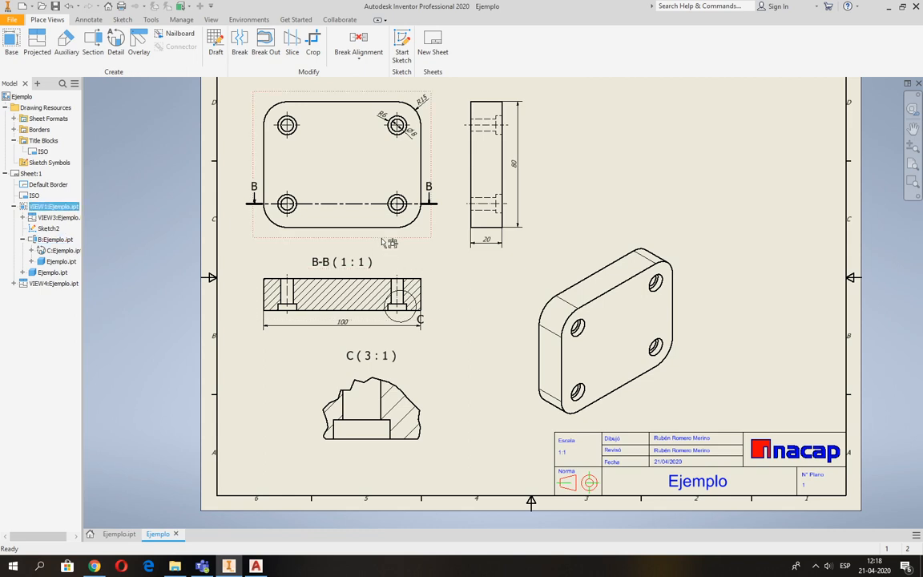
{"action": "double_click", "coordinate": [350, 223]}
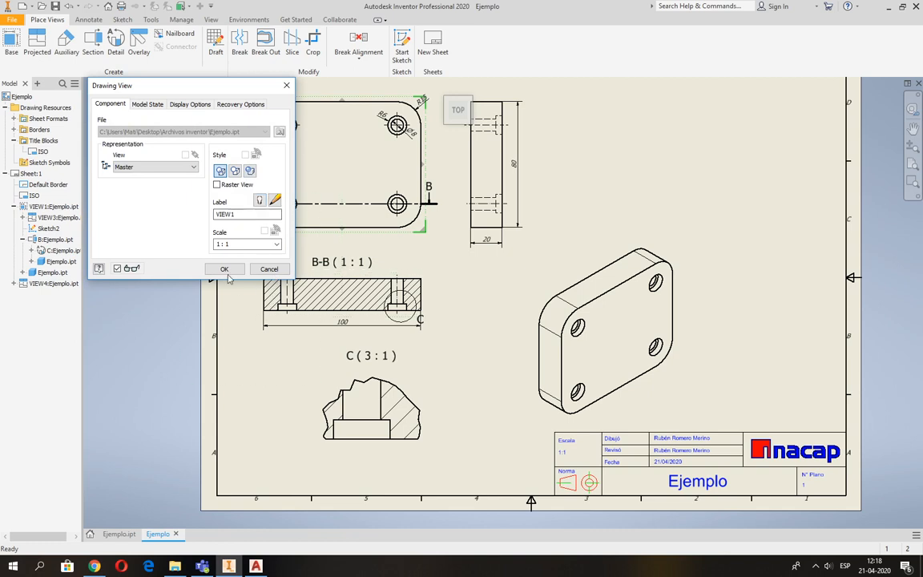
{"action": "left_click", "coordinate": [225, 269]}
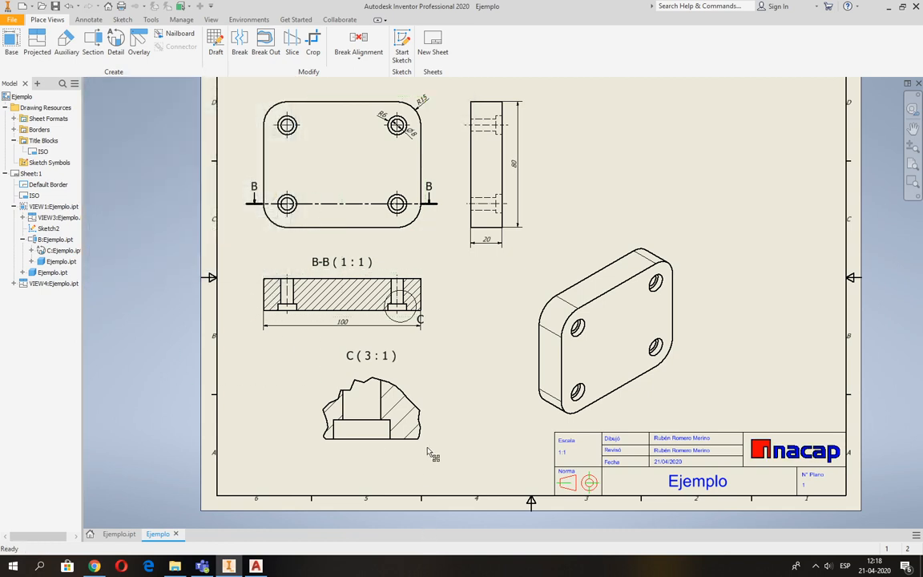
Step: Add a bisector centerline between the two hole walls in detail view C
{"action": "left_click", "coordinate": [87, 20]}
{"action": "left_click", "coordinate": [459, 37]}
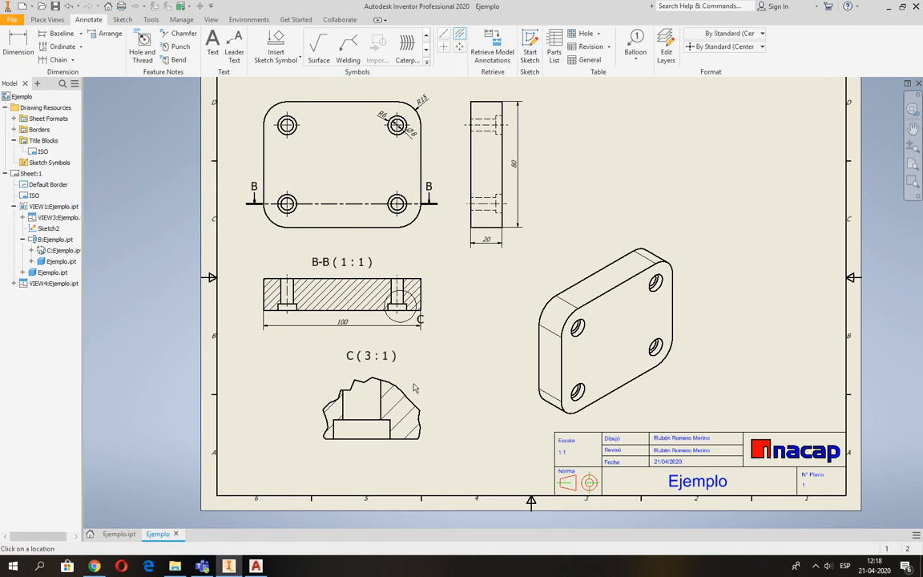
{"action": "scroll", "coordinate": [404, 396], "scroll_direction": "up", "scroll_amount": 3}
{"action": "left_click", "coordinate": [350, 429]}
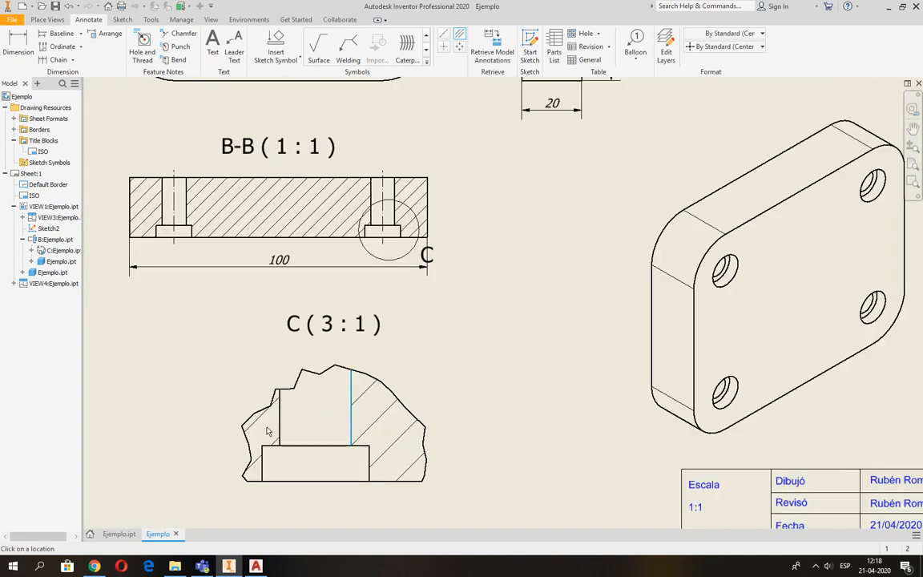
{"action": "left_click", "coordinate": [279, 433]}
{"action": "left_click", "coordinate": [317, 497]}
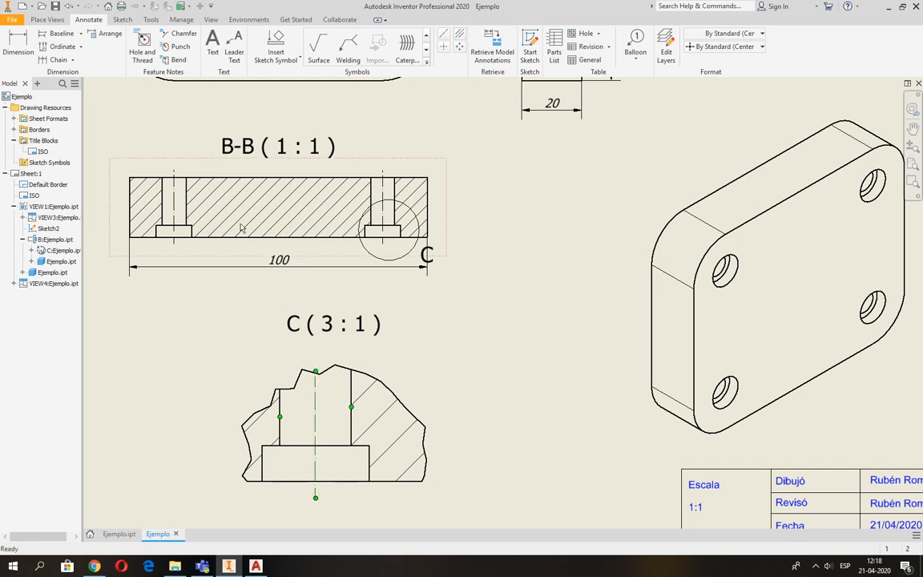
Step: Dimension the counterbore depth in detail view C, placing the dimension inside the counterbore
{"action": "left_click", "coordinate": [15, 38]}
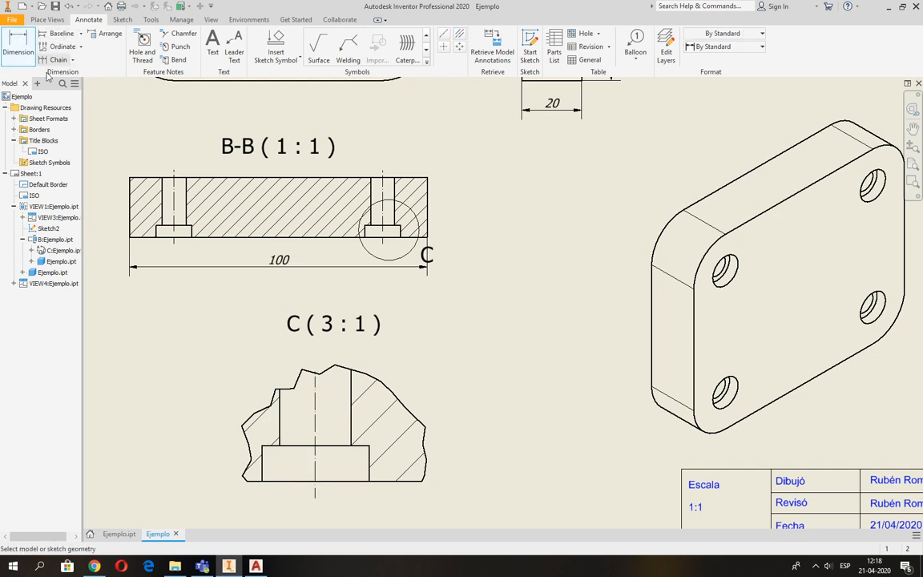
{"action": "left_click", "coordinate": [369, 467]}
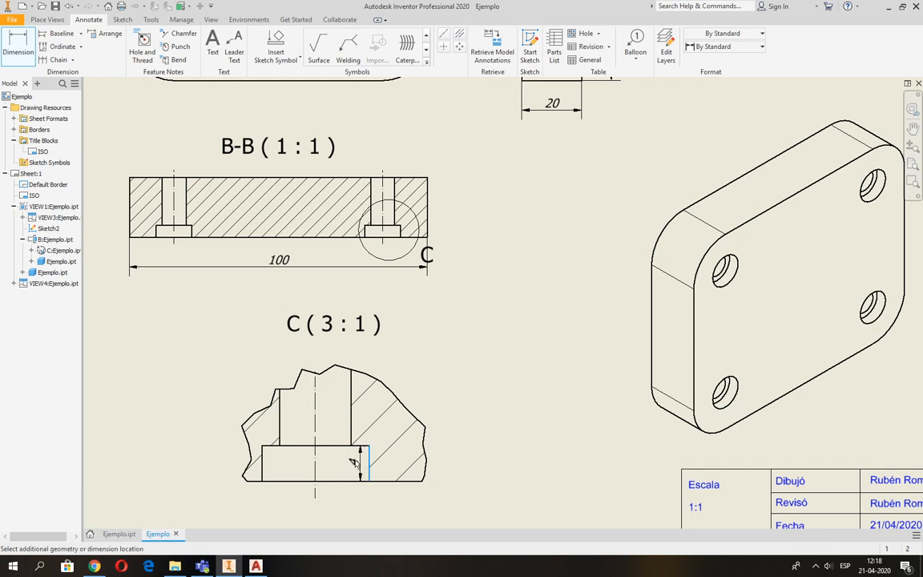
{"action": "left_click", "coordinate": [335, 461]}
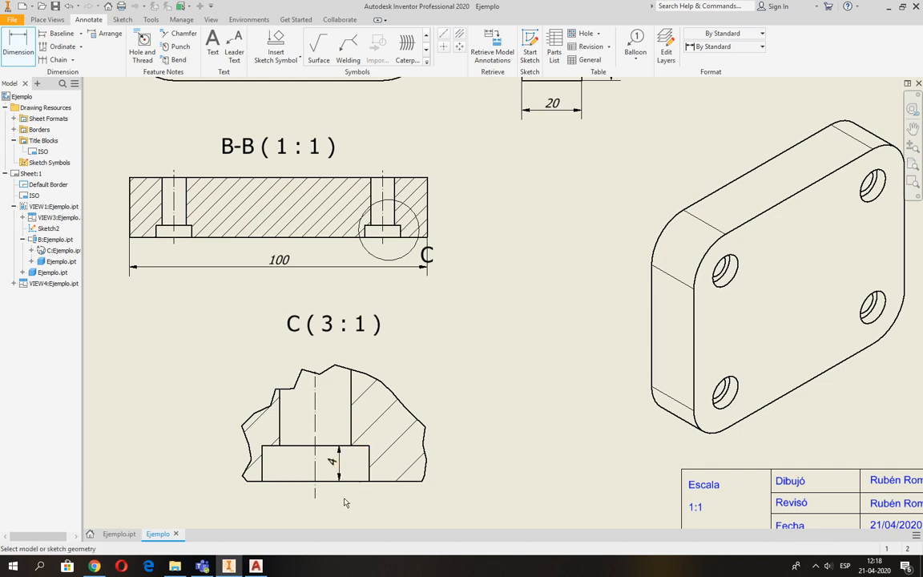
{"action": "middle_click_drag", "start_coordinate": [348, 503], "coordinate": [355, 448]}
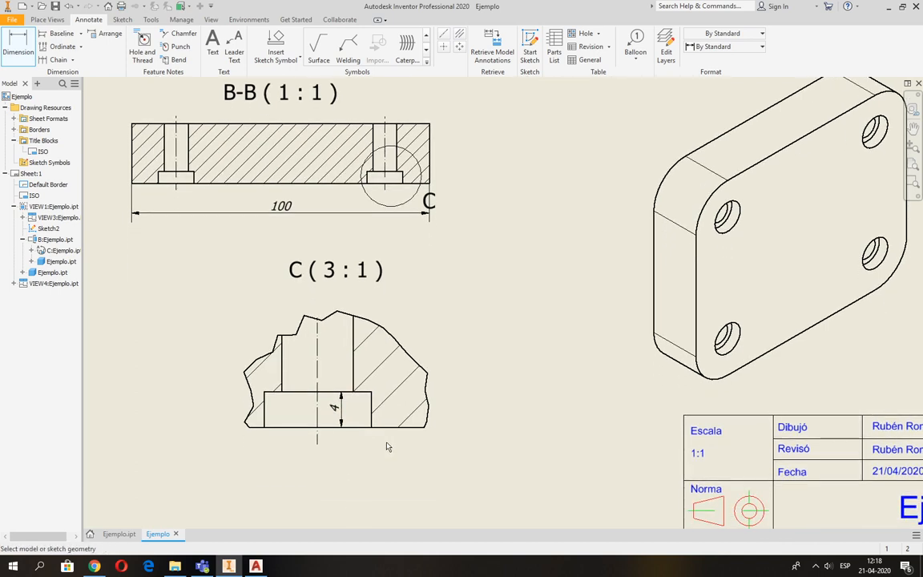
Step: Move detail view C's label below the view and its letter in section B-B to the left of the fence circle
{"action": "scroll", "coordinate": [390, 439], "scroll_direction": "up", "scroll_amount": 3}
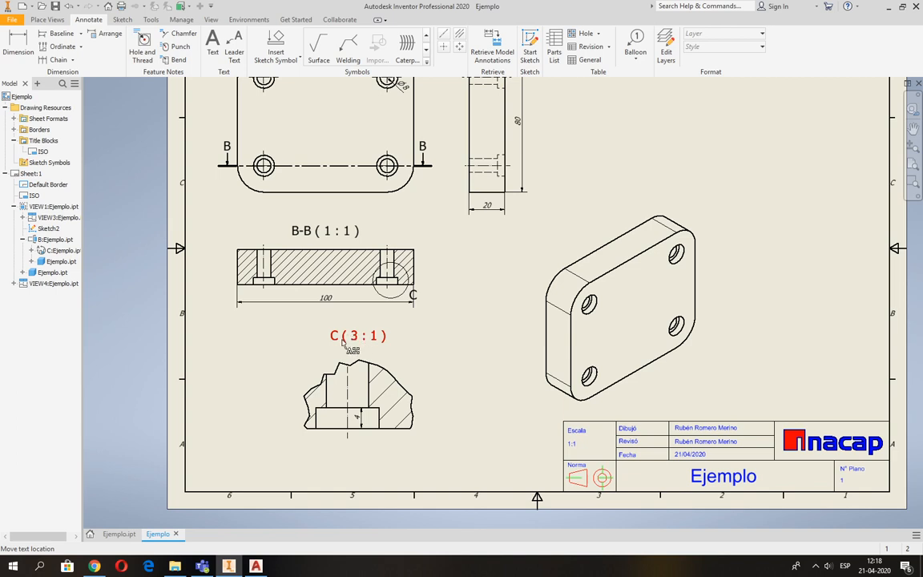
{"action": "left_click_drag", "start_coordinate": [346, 341], "coordinate": [383, 459]}
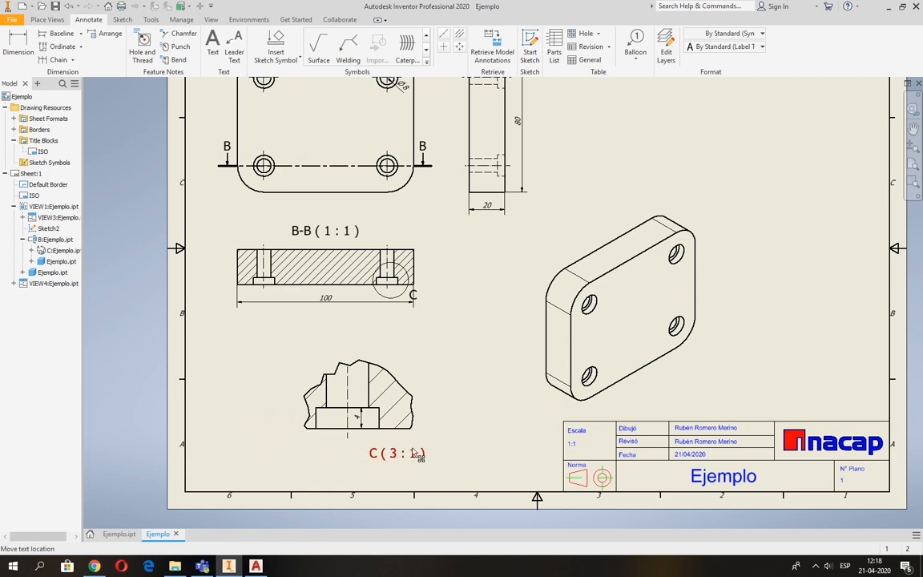
{"action": "scroll", "coordinate": [426, 300], "scroll_direction": "up", "scroll_amount": 3}
{"action": "left_click_drag", "start_coordinate": [404, 293], "coordinate": [318, 292]}
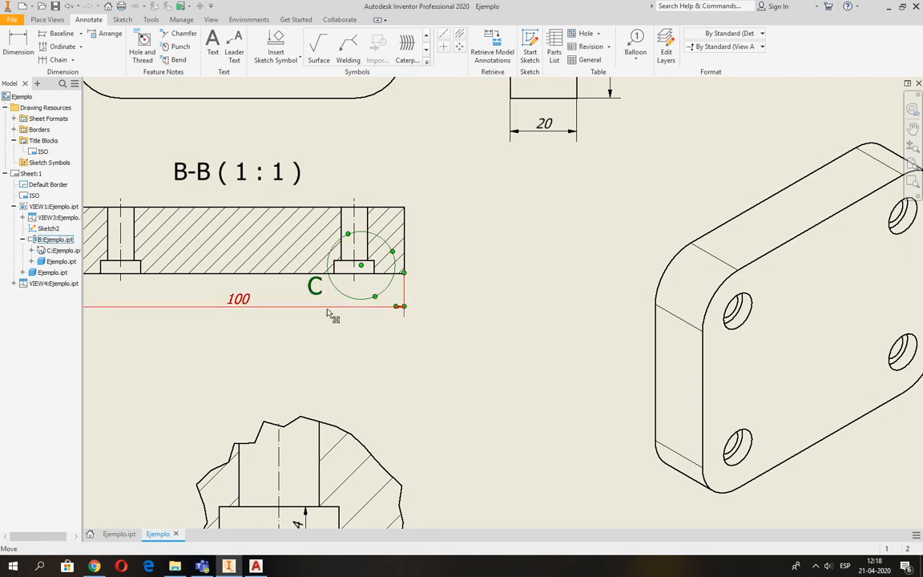
{"action": "middle_click_drag", "start_coordinate": [410, 341], "coordinate": [515, 282]}
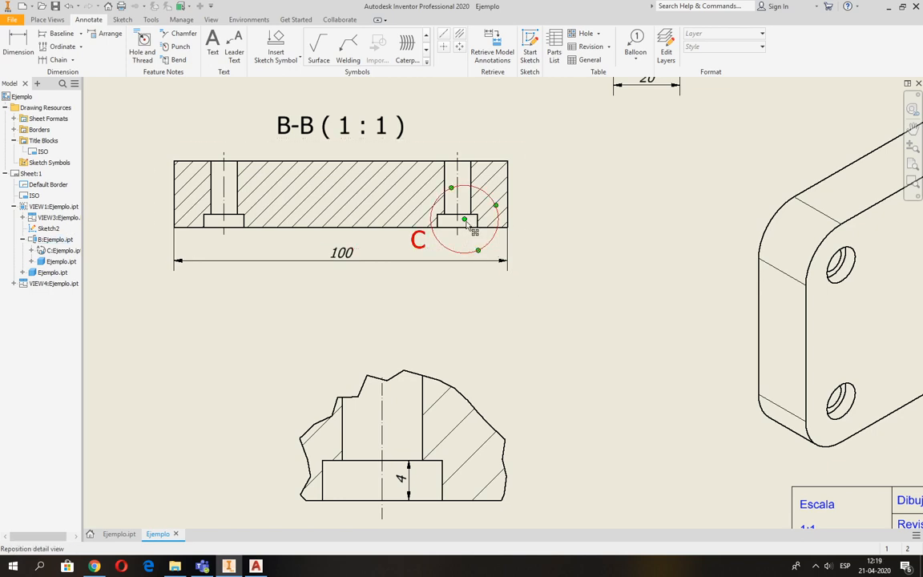
Step: Move the detail C fence onto section B-B's left-hand counterbore and delete the detached depth dimension from the detail view
{"action": "left_click_drag", "start_coordinate": [473, 227], "coordinate": [225, 218]}
{"action": "left_click", "coordinate": [234, 103]}
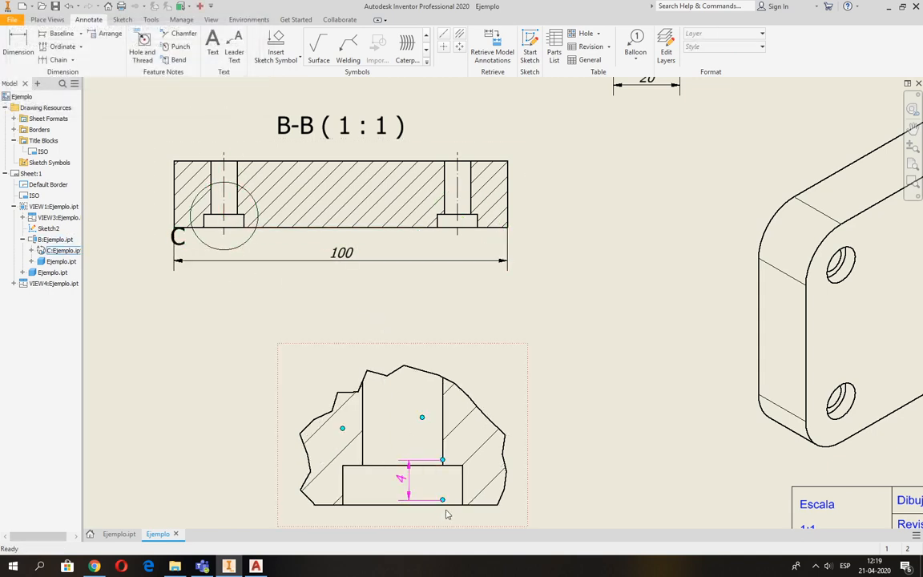
{"action": "left_click", "coordinate": [423, 464]}
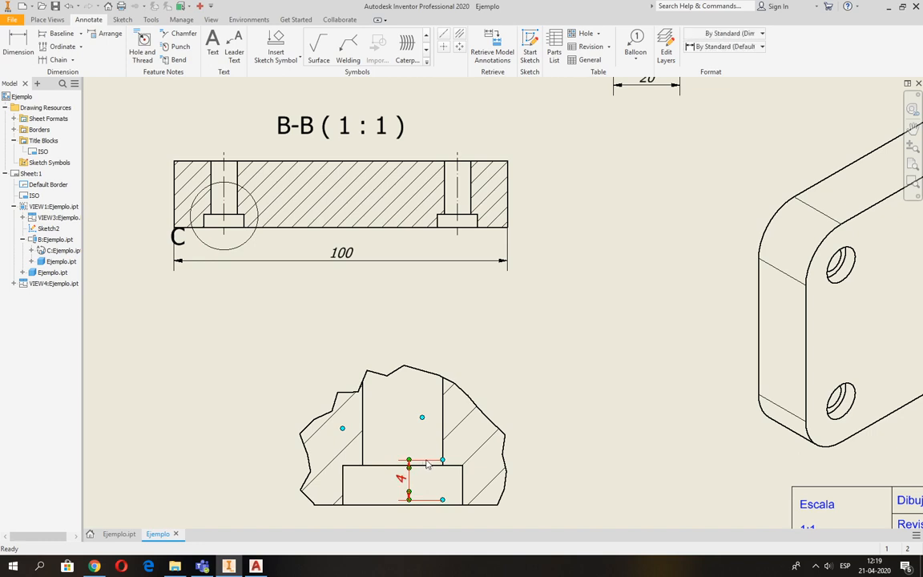
{"action": "key", "text": "Delete"}
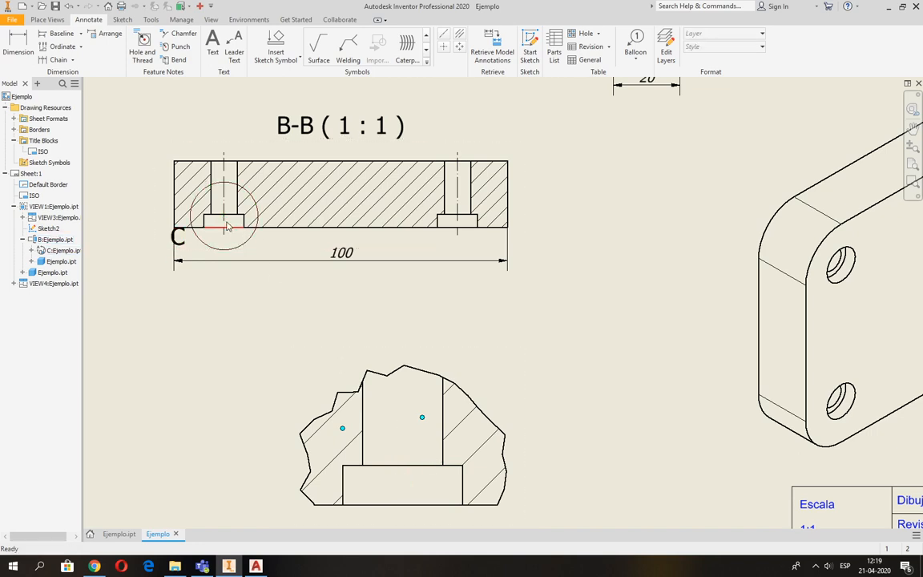
Step: Move the detail C fence back onto section B-B's right-hand counterbore and enlarge its circle slightly
{"action": "left_click_drag", "start_coordinate": [227, 227], "coordinate": [463, 216]}
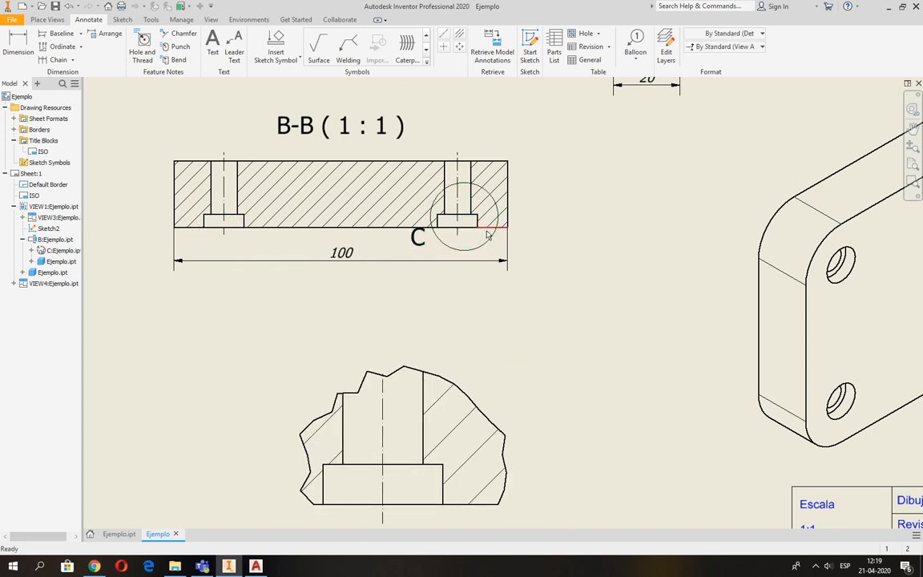
{"action": "left_click", "coordinate": [487, 234]}
{"action": "left_click_drag", "start_coordinate": [486, 267], "coordinate": [478, 254]}
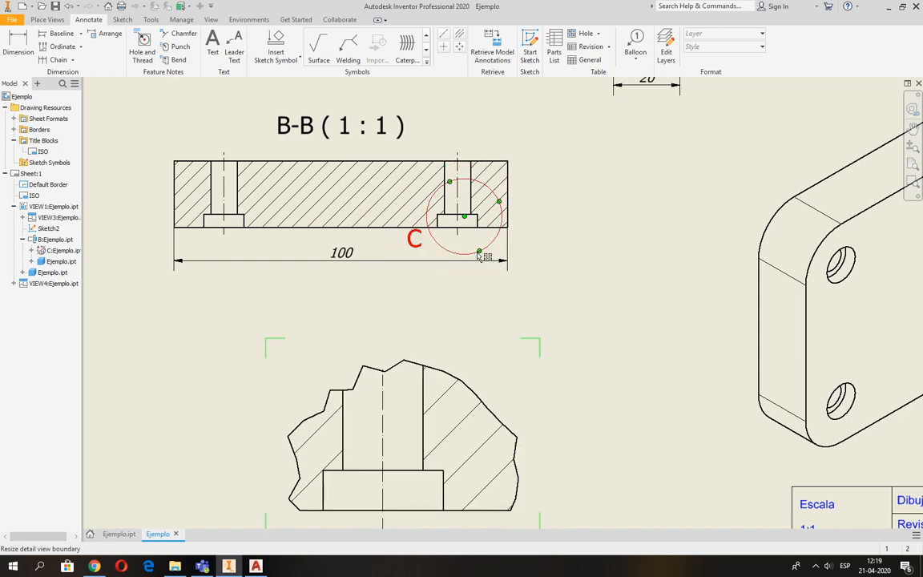
Step: Dimension the counterbore depth in detail view C again, placing the dimension inside the counterbore between the centerline and its right wall
{"action": "middle_click_drag", "start_coordinate": [492, 398], "coordinate": [494, 297]}
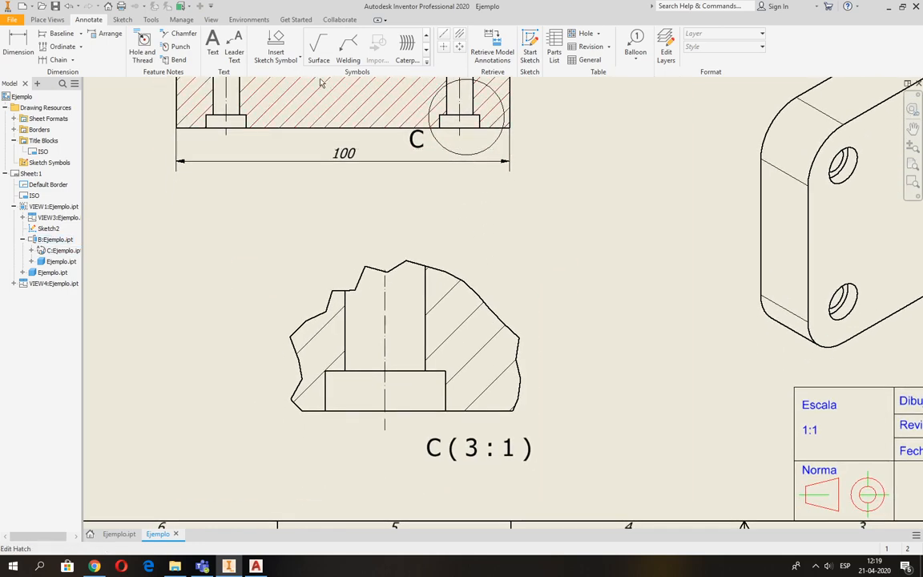
{"action": "key", "text": "d"}
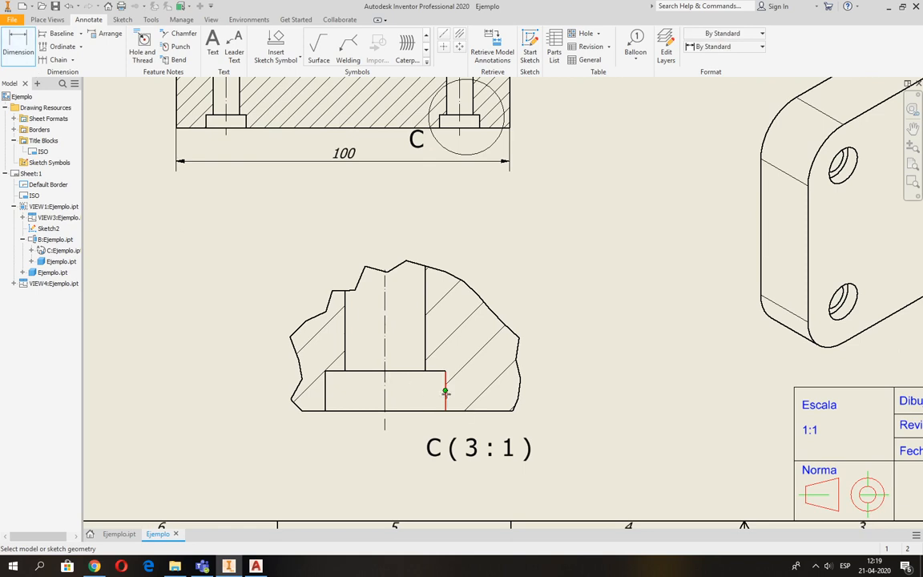
{"action": "left_click", "coordinate": [444, 387]}
{"action": "key", "text": "Escape"}
{"action": "left_click", "coordinate": [446, 401]}
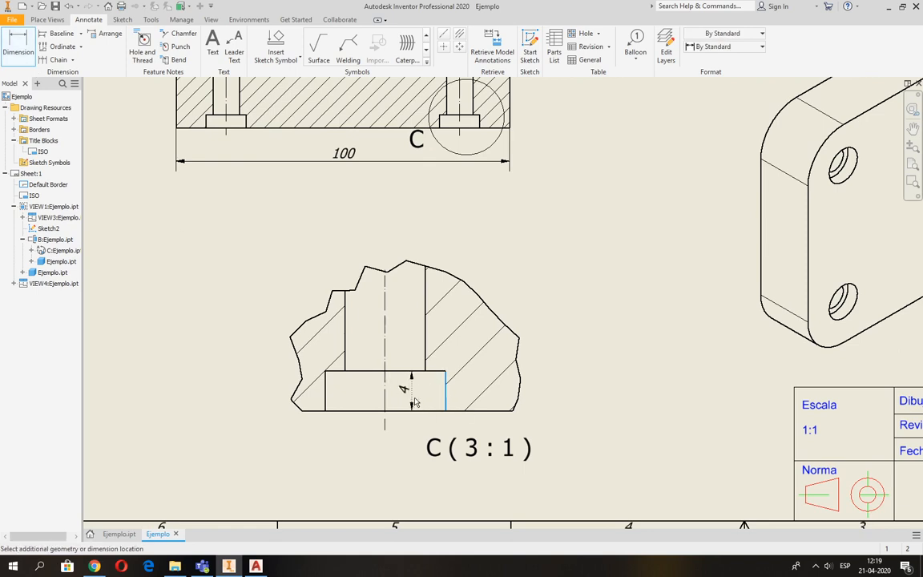
{"action": "left_click", "coordinate": [411, 383]}
{"action": "scroll", "coordinate": [425, 413], "scroll_direction": "down", "scroll_amount": 3}
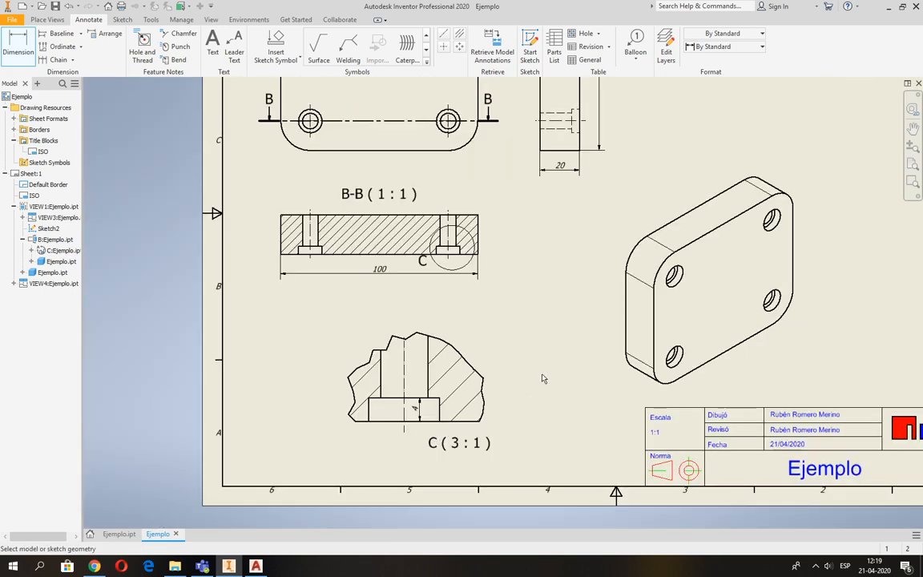
Step: Examine the counterbore in section B-B and the hidden hole edges in the projected side view
{"action": "scroll", "coordinate": [542, 379], "scroll_direction": "down", "scroll_amount": 5}
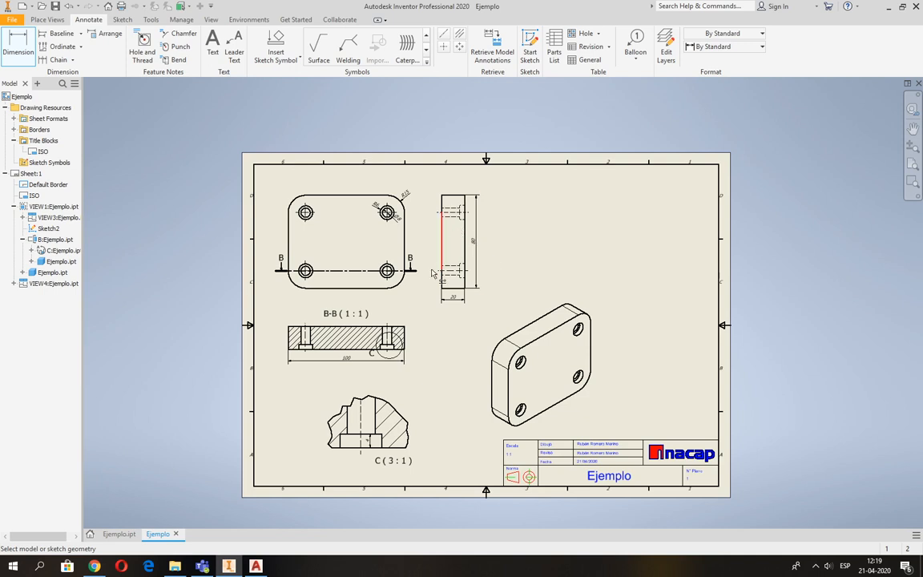
{"action": "scroll", "coordinate": [378, 339], "scroll_direction": "up", "scroll_amount": 2}
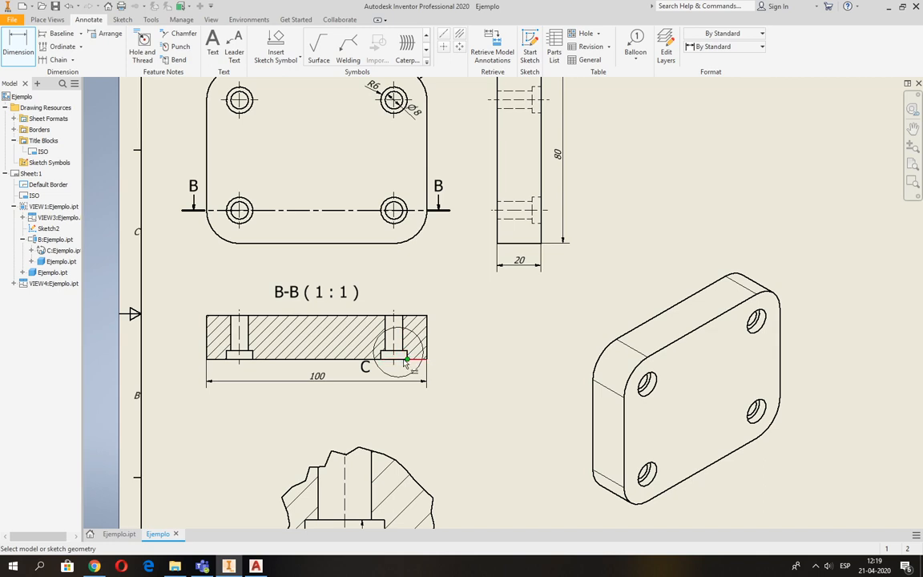
{"action": "scroll", "coordinate": [405, 363], "scroll_direction": "up", "scroll_amount": 2}
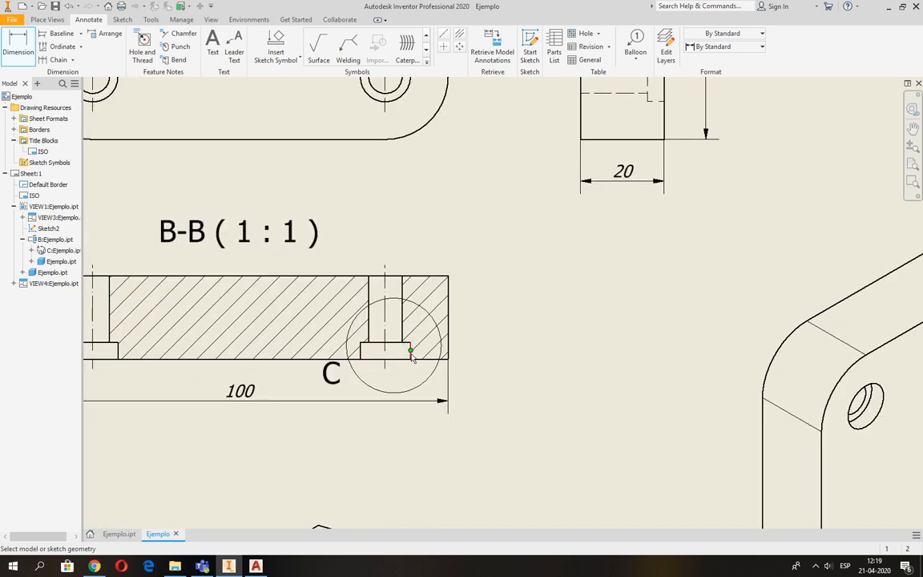
{"action": "scroll", "coordinate": [410, 352], "scroll_direction": "down", "scroll_amount": 3}
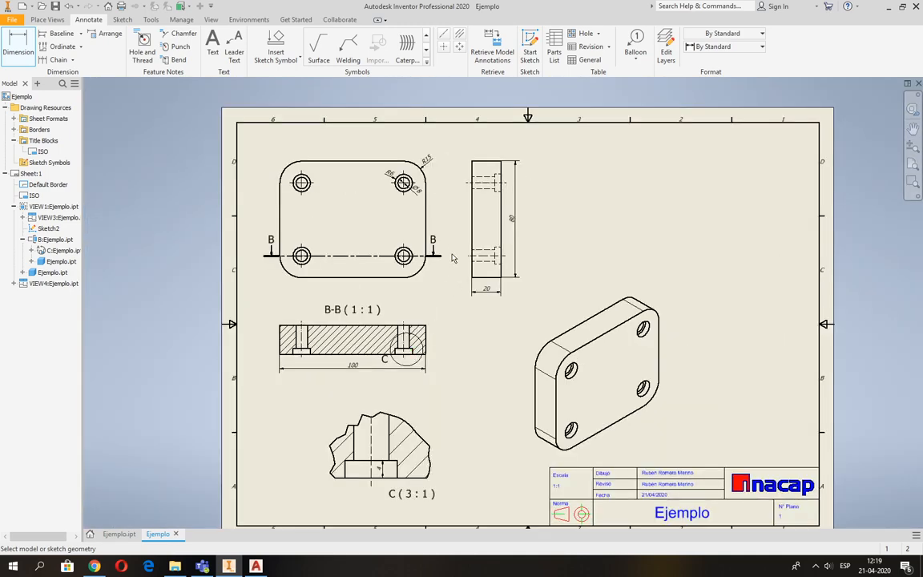
{"action": "middle_click_drag", "start_coordinate": [452, 257], "coordinate": [431, 315]}
{"action": "scroll", "coordinate": [495, 233], "scroll_direction": "up", "scroll_amount": 2}
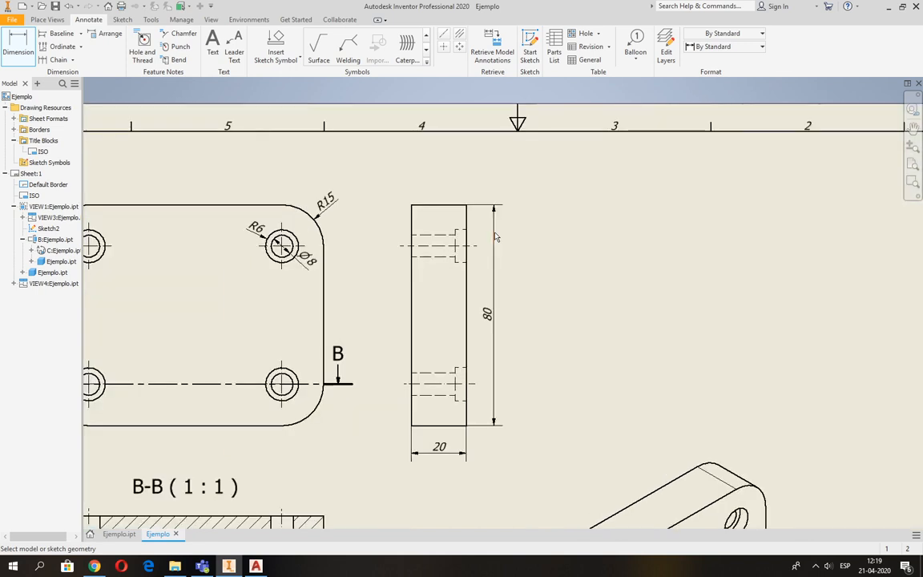
{"action": "scroll", "coordinate": [495, 237], "scroll_direction": "up", "scroll_amount": 2}
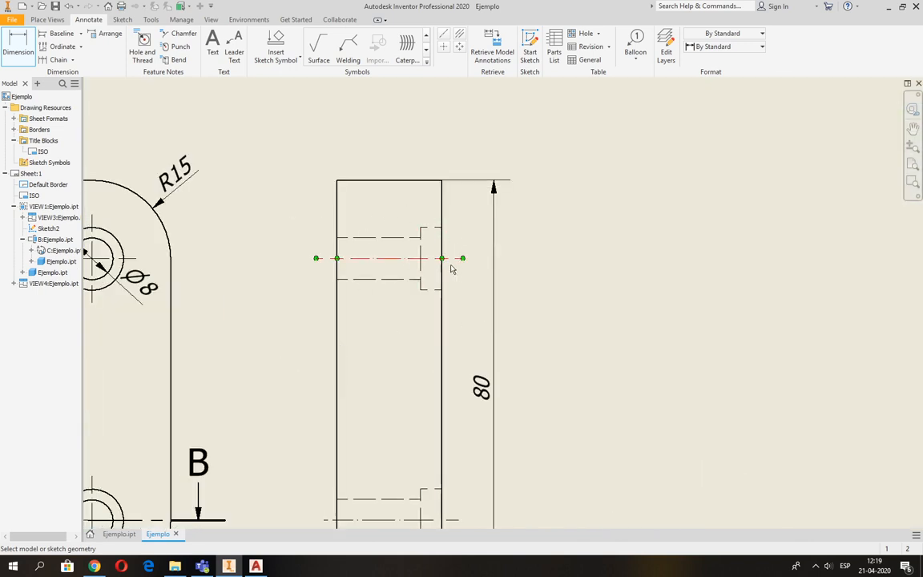
{"action": "scroll", "coordinate": [609, 300], "scroll_direction": "down", "scroll_amount": 2}
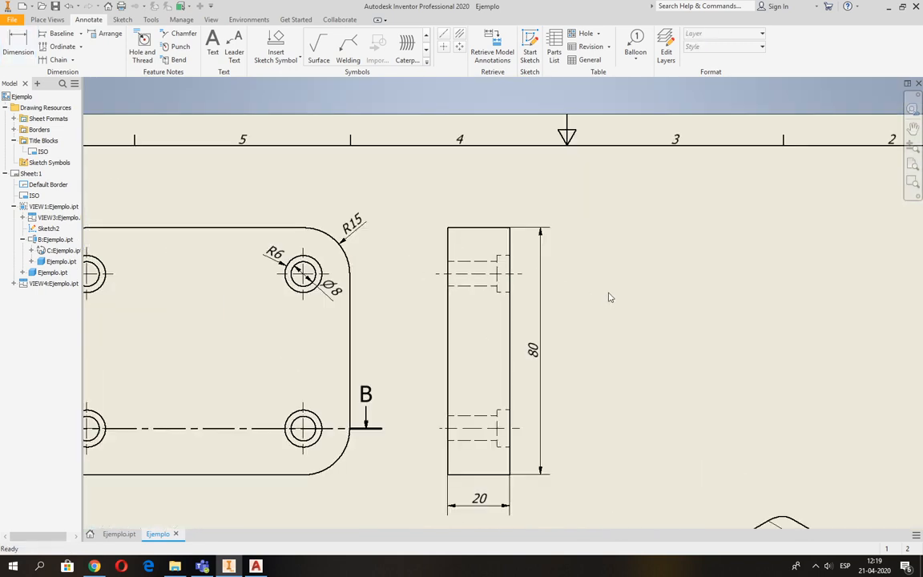
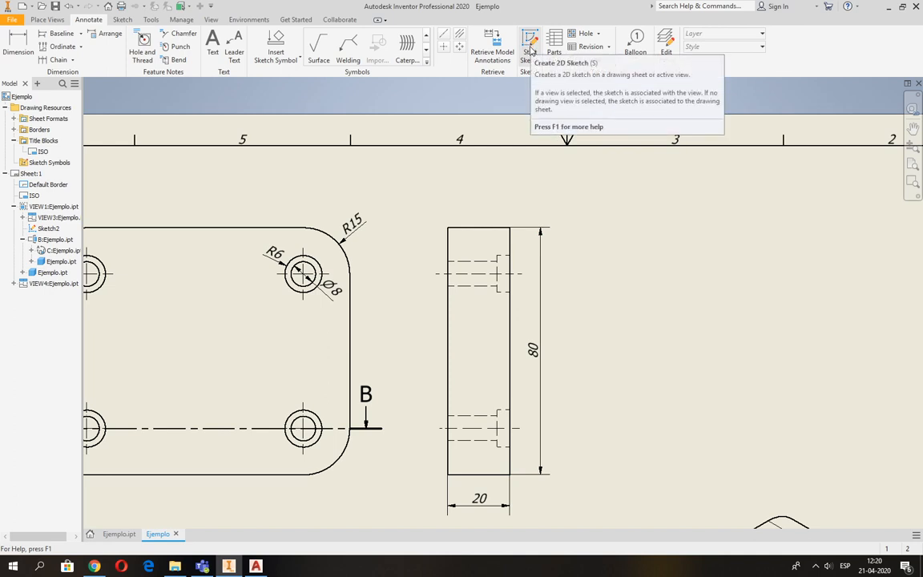
{"action": "left_click", "coordinate": [530, 46]}
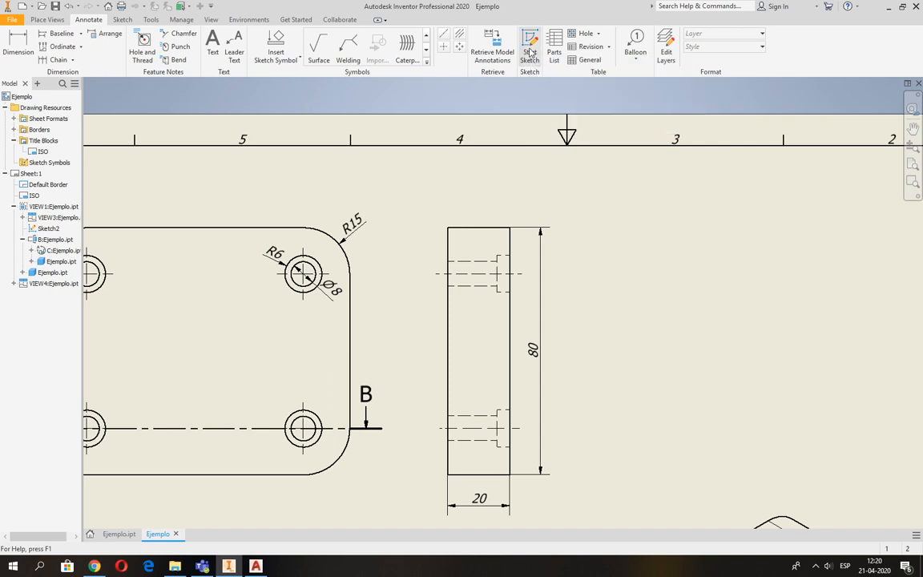
{"action": "left_click", "coordinate": [536, 65]}
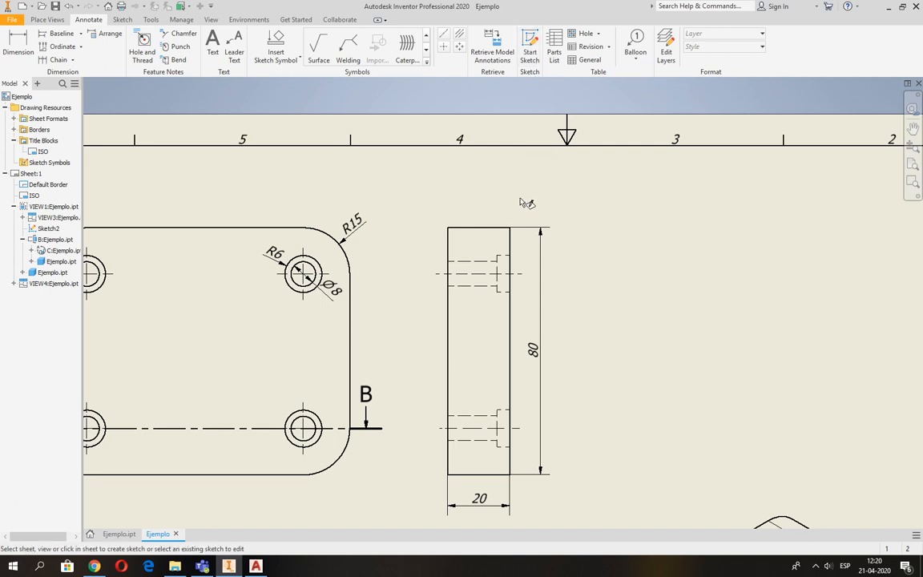
{"action": "key", "text": "Escape"}
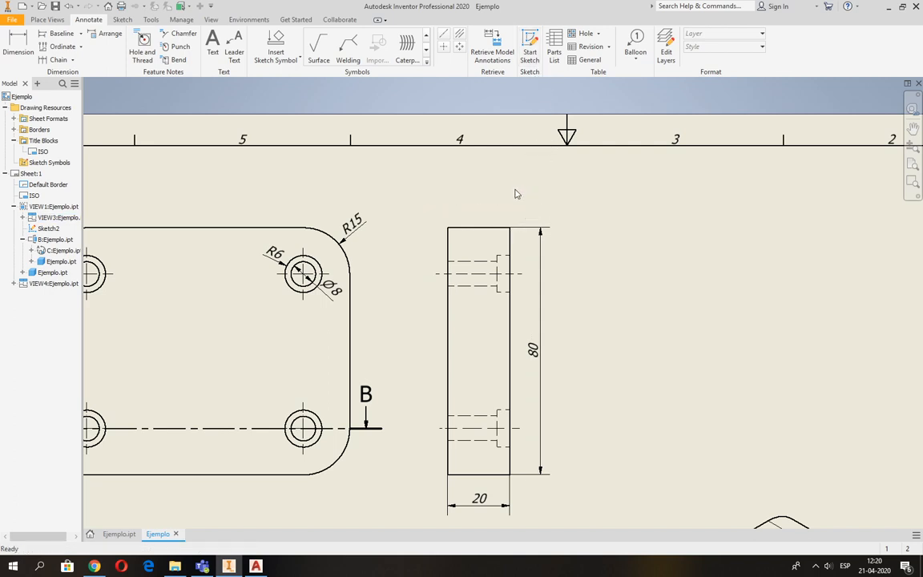
Step: Sketch a closed irregular line profile on the side view around the upper counterbore, with a vertical edge about 20 mm long outside the right face
{"action": "left_click", "coordinate": [506, 215]}
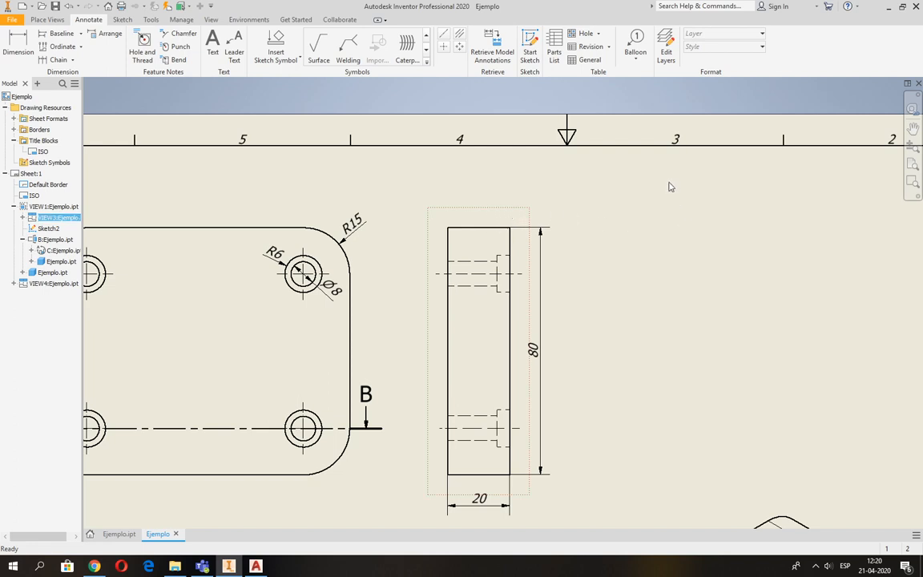
{"action": "left_click", "coordinate": [529, 44]}
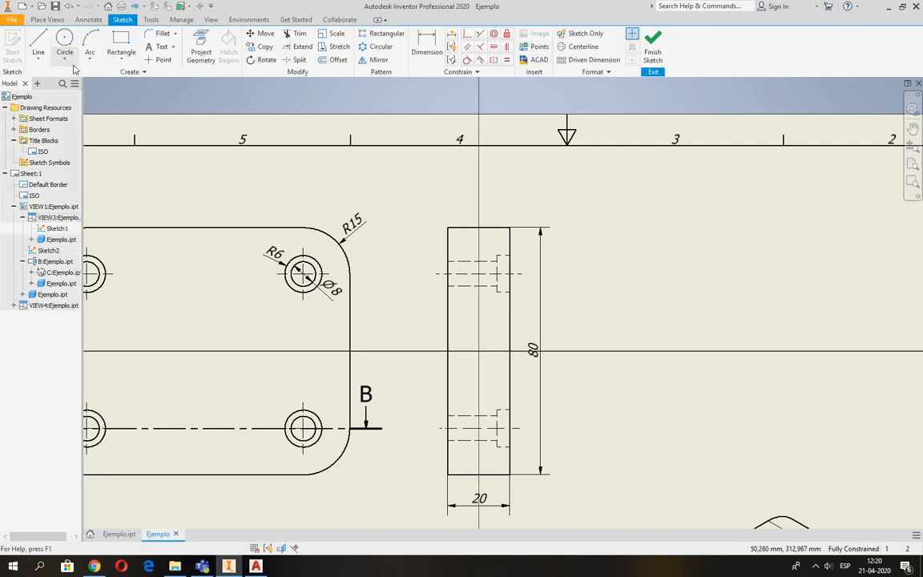
{"action": "left_click", "coordinate": [38, 44]}
{"action": "scroll", "coordinate": [521, 281], "scroll_direction": "up", "scroll_amount": 2}
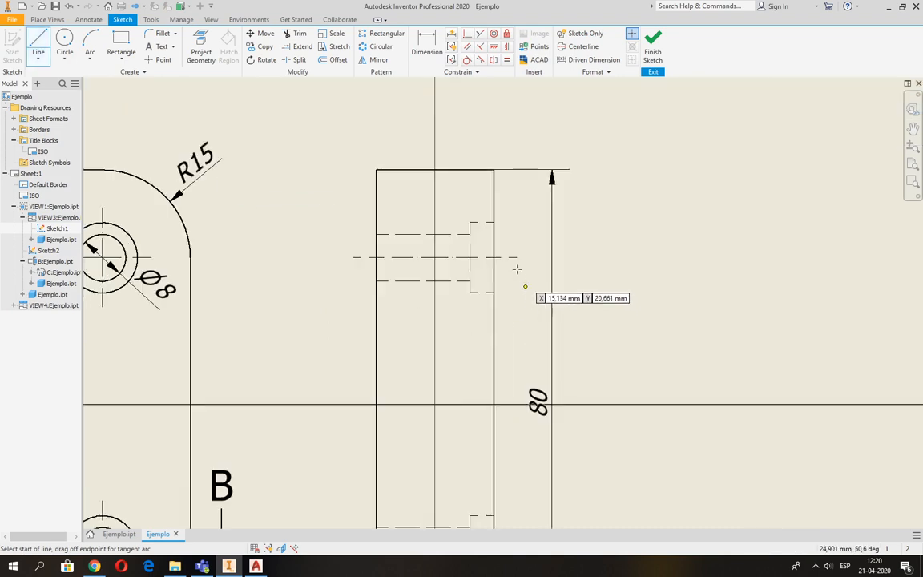
{"action": "left_click", "coordinate": [503, 201]}
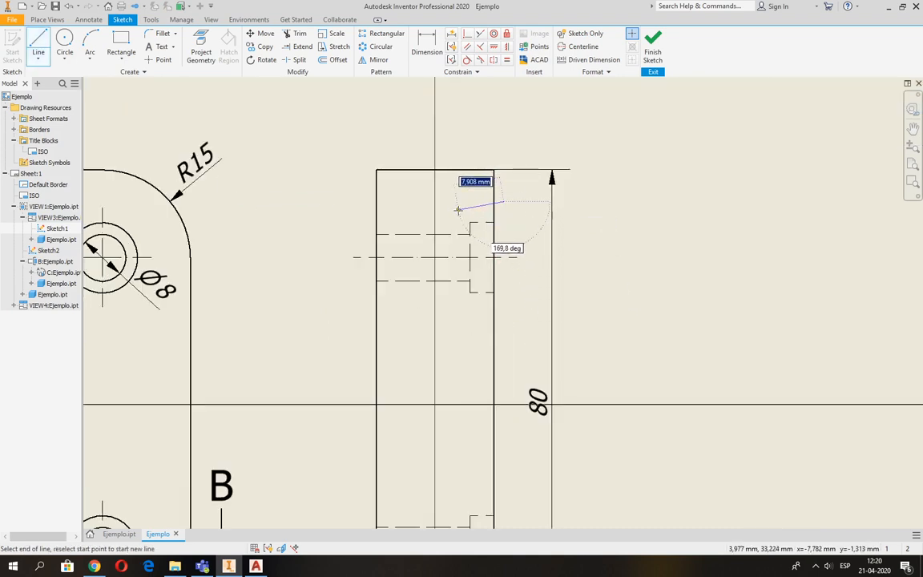
{"action": "left_click", "coordinate": [458, 210]}
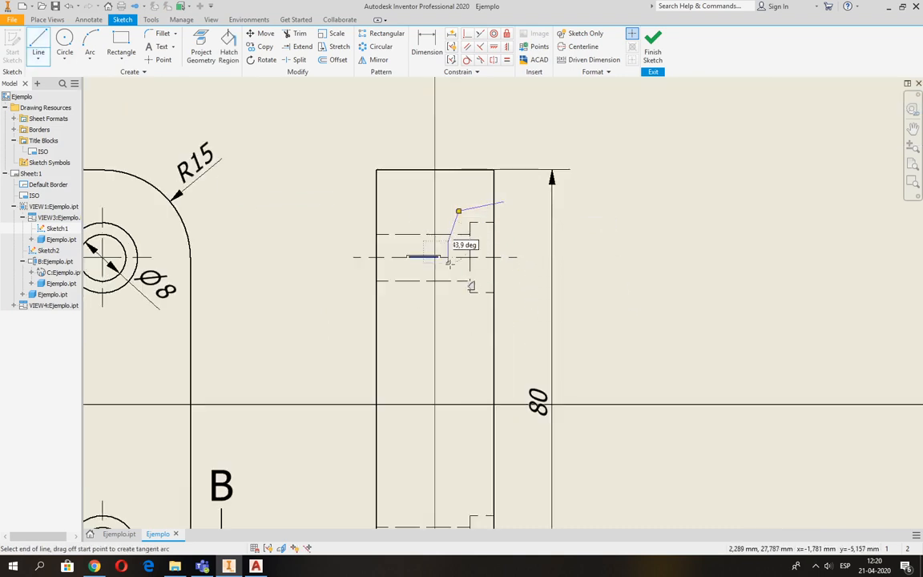
{"action": "left_click", "coordinate": [448, 240]}
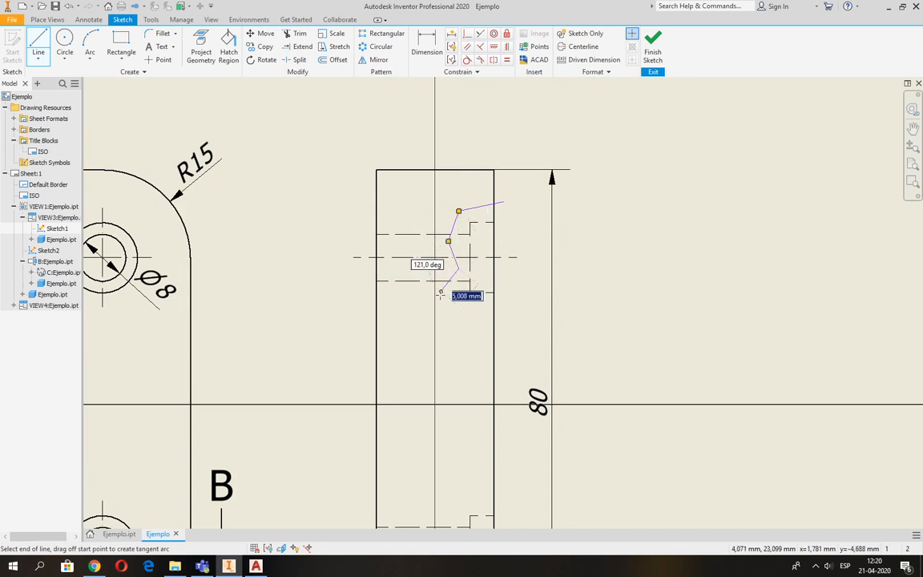
{"action": "left_click", "coordinate": [458, 269]}
{"action": "left_click", "coordinate": [447, 299]}
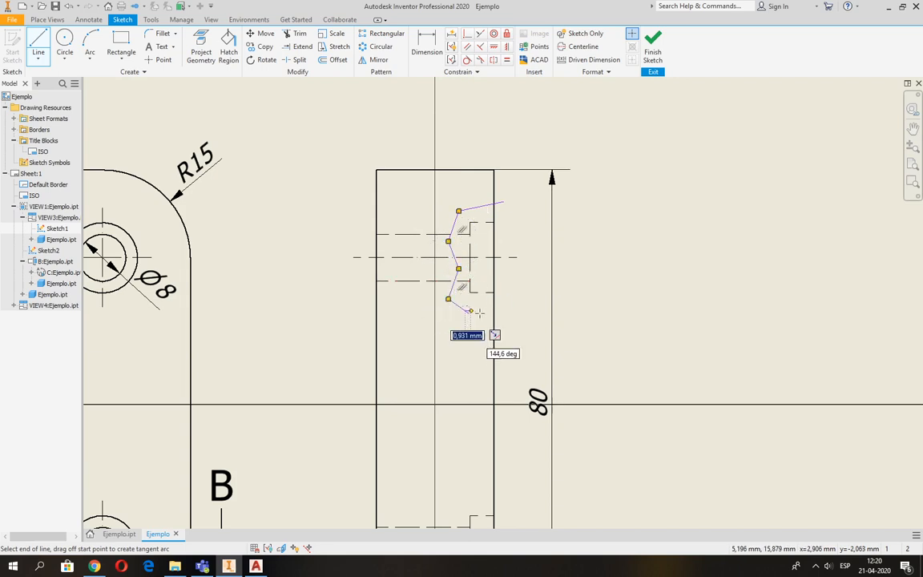
{"action": "left_click", "coordinate": [464, 311]}
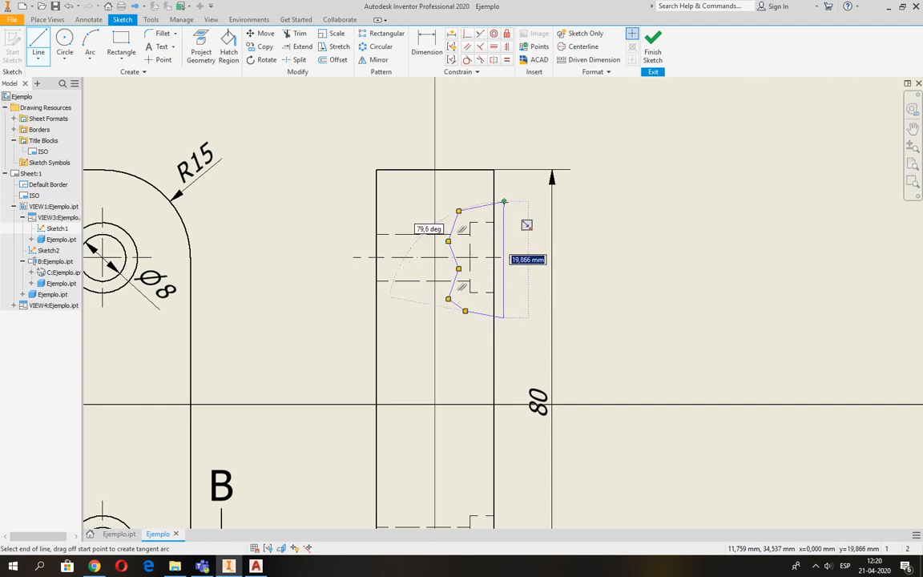
{"action": "left_click", "coordinate": [503, 201]}
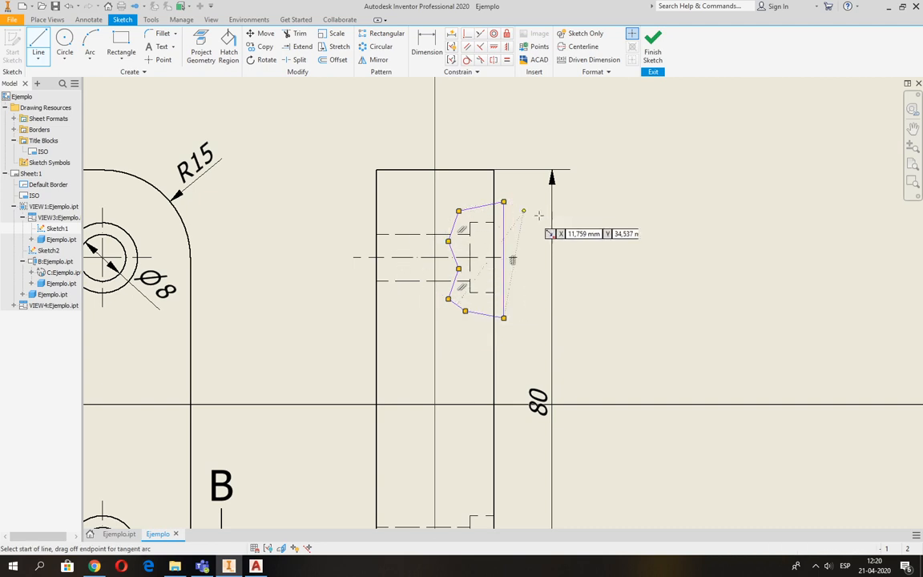
{"action": "left_click", "coordinate": [654, 53]}
Step: Create a break-out in the side view from the sketched profile, with a From Point depth of 15 at the upper hole on the right edge
{"action": "scroll", "coordinate": [630, 255], "scroll_direction": "down", "scroll_amount": 2}
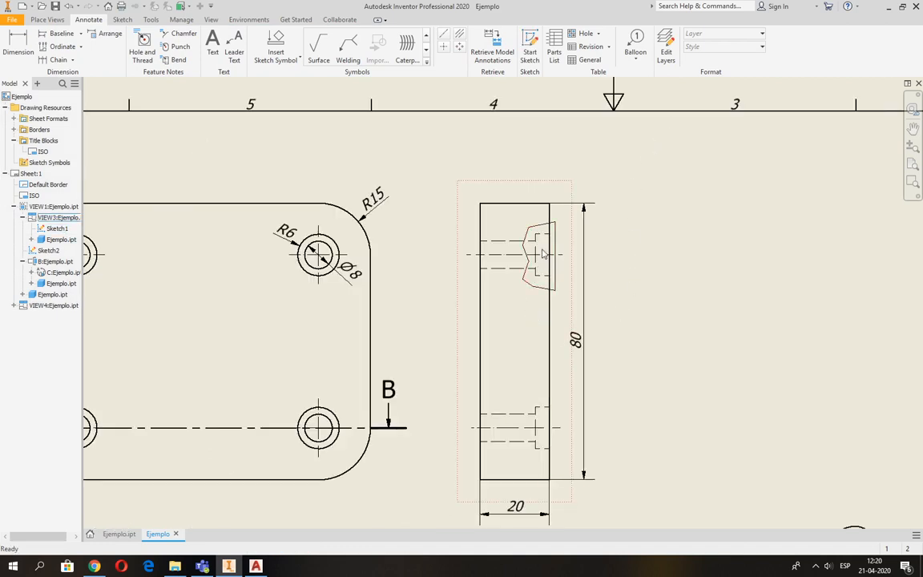
{"action": "left_click", "coordinate": [48, 20]}
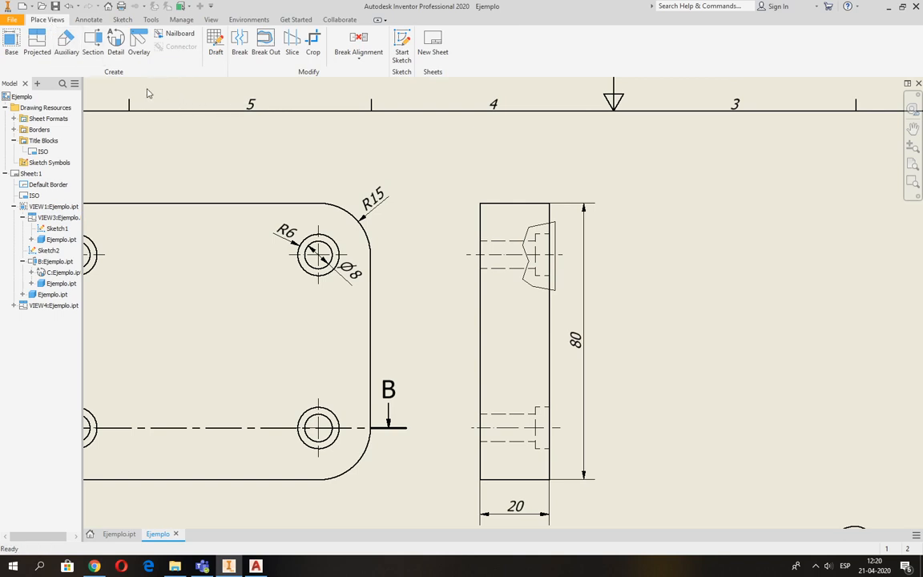
{"action": "left_click", "coordinate": [264, 42]}
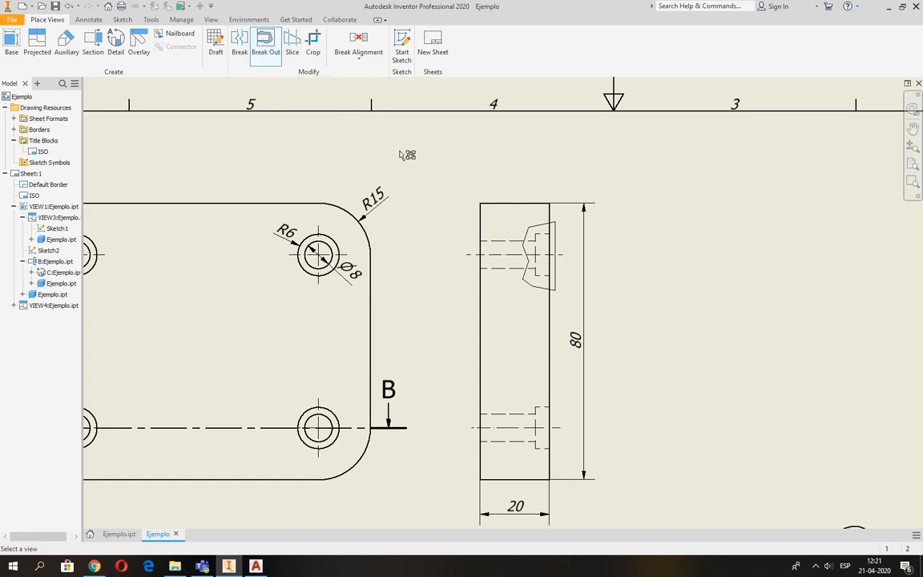
{"action": "left_click", "coordinate": [504, 188]}
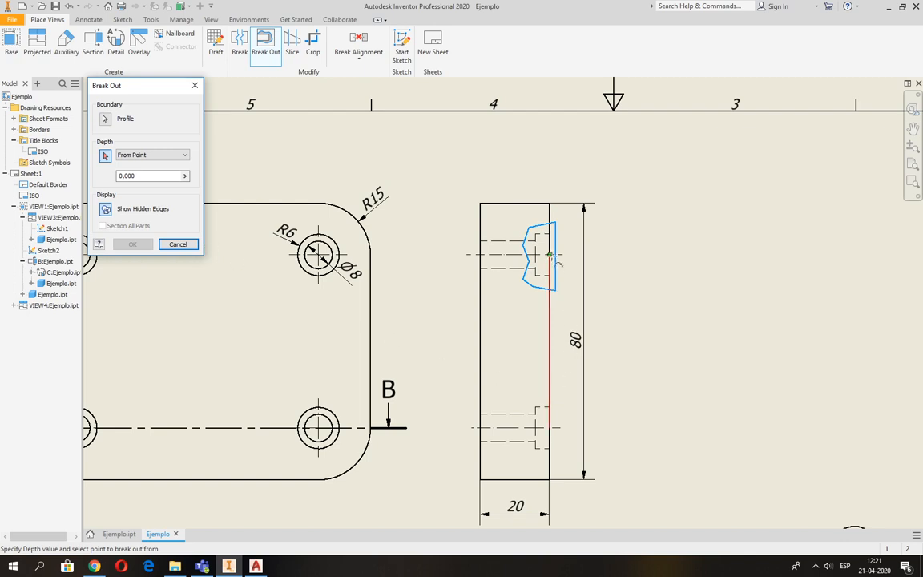
{"action": "left_click", "coordinate": [549, 254]}
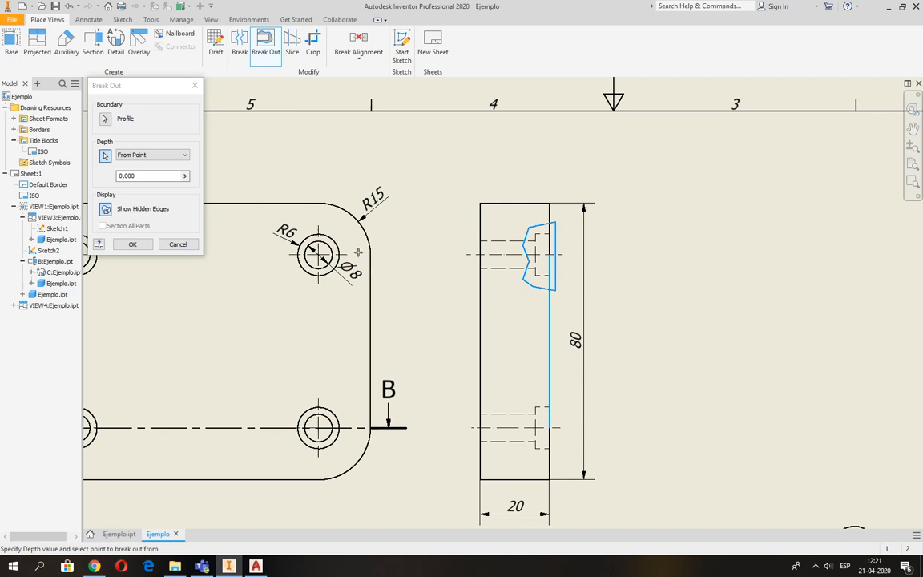
{"action": "left_click", "coordinate": [144, 176]}
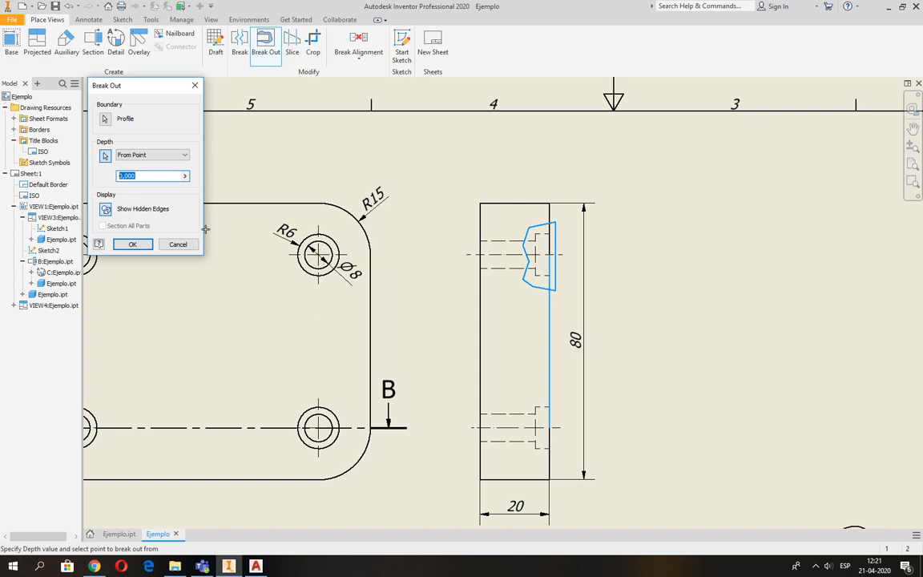
{"action": "type", "text": "15"}
{"action": "left_click", "coordinate": [133, 244]}
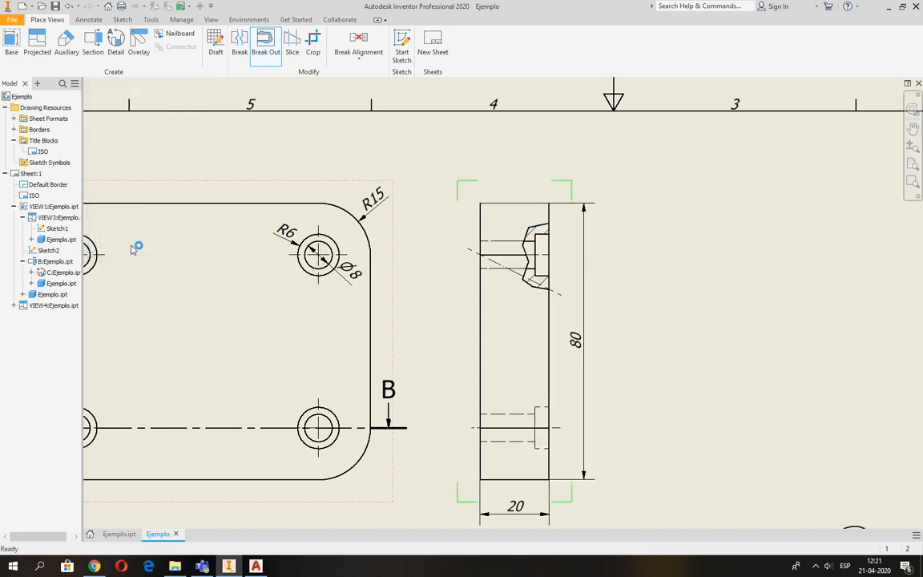
Step: Replace the slanted centerline in the side view with a bisector centerline between the upper hole's hidden edges
{"action": "scroll", "coordinate": [566, 290], "scroll_direction": "up", "scroll_amount": 2}
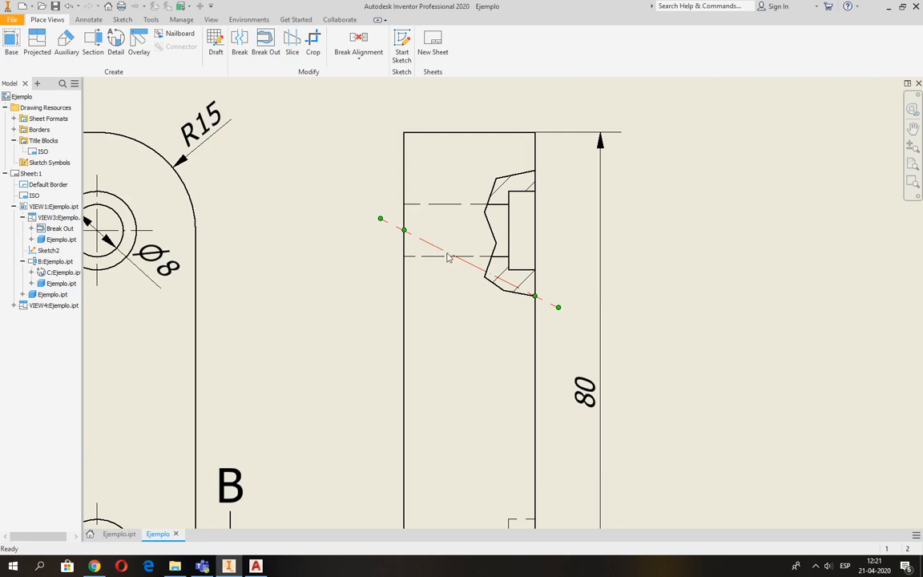
{"action": "key", "text": "Delete"}
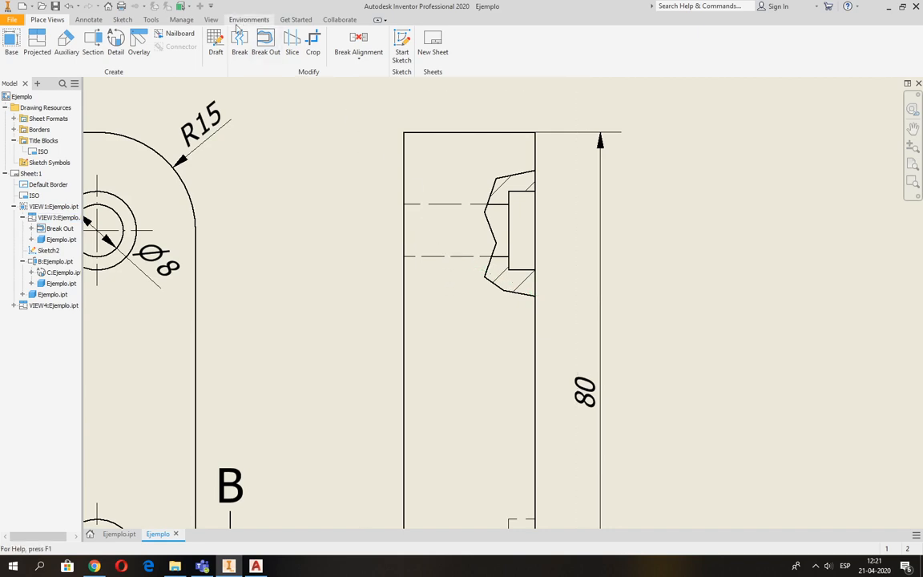
{"action": "left_click", "coordinate": [100, 20]}
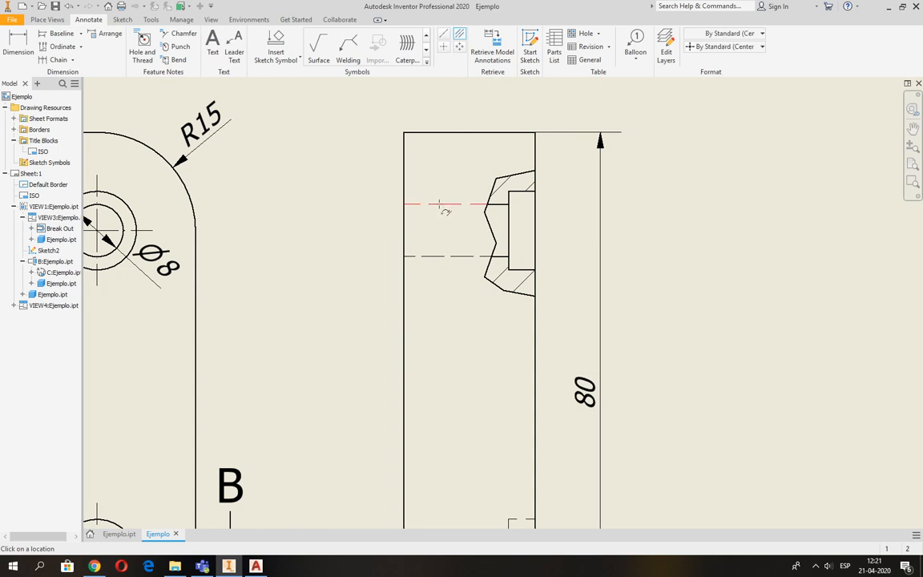
{"action": "left_click", "coordinate": [432, 257]}
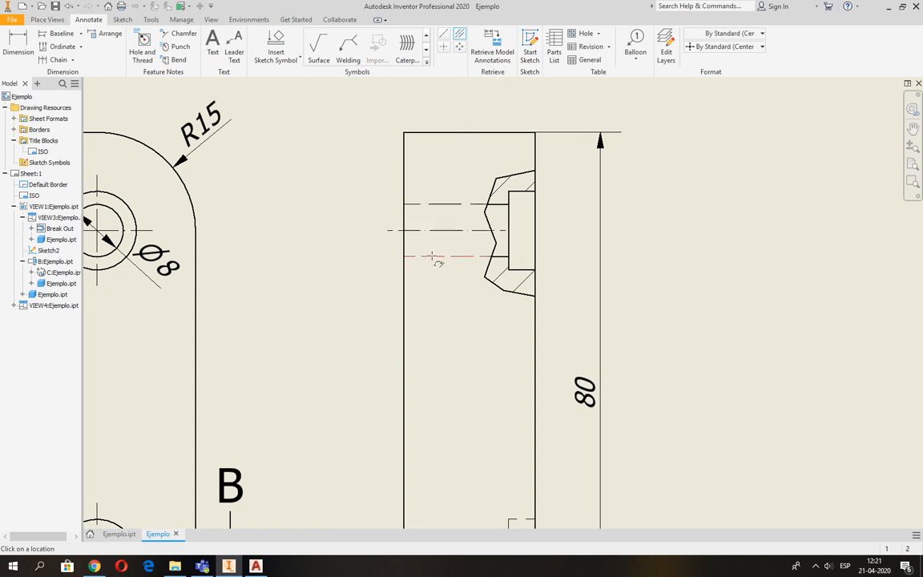
Step: Extend the upper hole's centerline in the side view beyond the plate's right face
{"action": "key", "text": "Escape"}
{"action": "left_click_drag", "start_coordinate": [506, 230], "coordinate": [553, 231]}
{"action": "scroll", "coordinate": [433, 295], "scroll_direction": "down", "scroll_amount": 3}
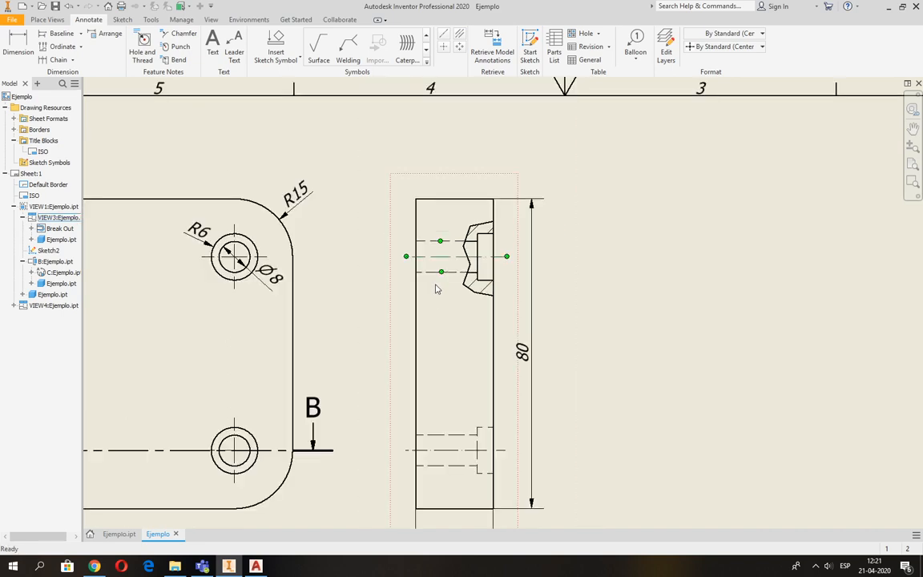
{"action": "key", "text": "Escape"}
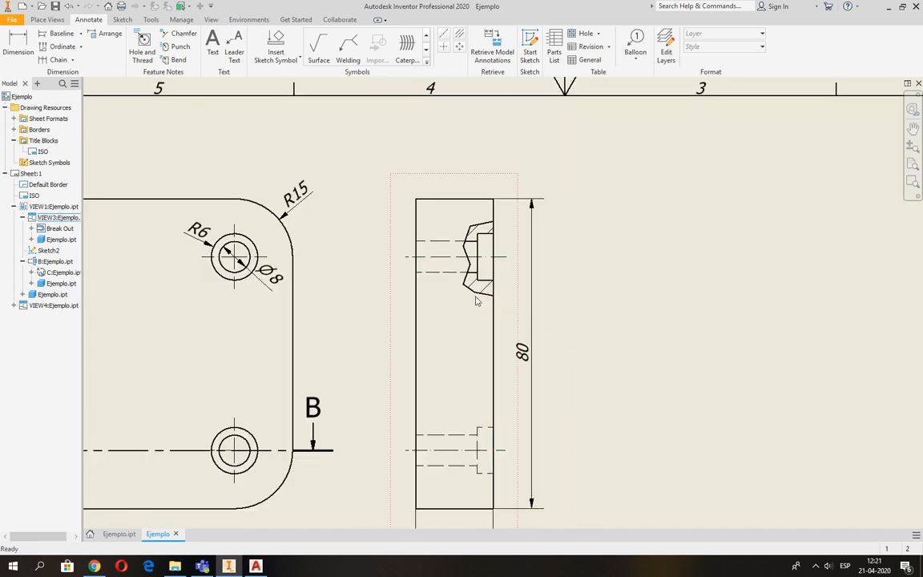
Step: Delete the existing isometric view of the plate above the title block
{"action": "middle_click_drag", "start_coordinate": [469, 325], "coordinate": [685, 92]}
{"action": "scroll", "coordinate": [428, 475], "scroll_direction": "down", "scroll_amount": 2}
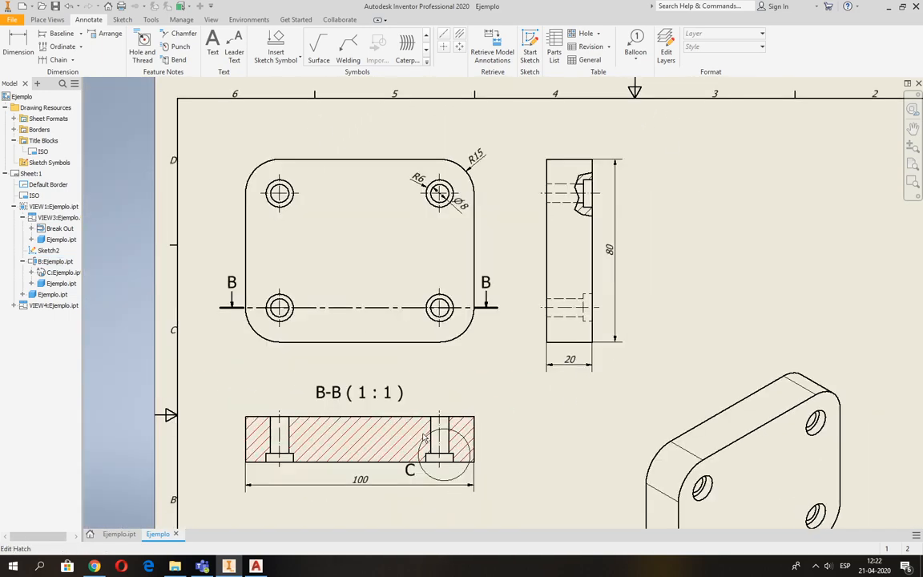
{"action": "mouse_move", "coordinate": [513, 362]}
{"action": "middle_mouse_down"}
{"action": "mouse_move", "coordinate": [463, 339]}
{"action": "mouse_move", "coordinate": [486, 310]}
{"action": "middle_mouse_up"}
{"action": "scroll", "coordinate": [513, 350], "scroll_direction": "down", "scroll_amount": 2}
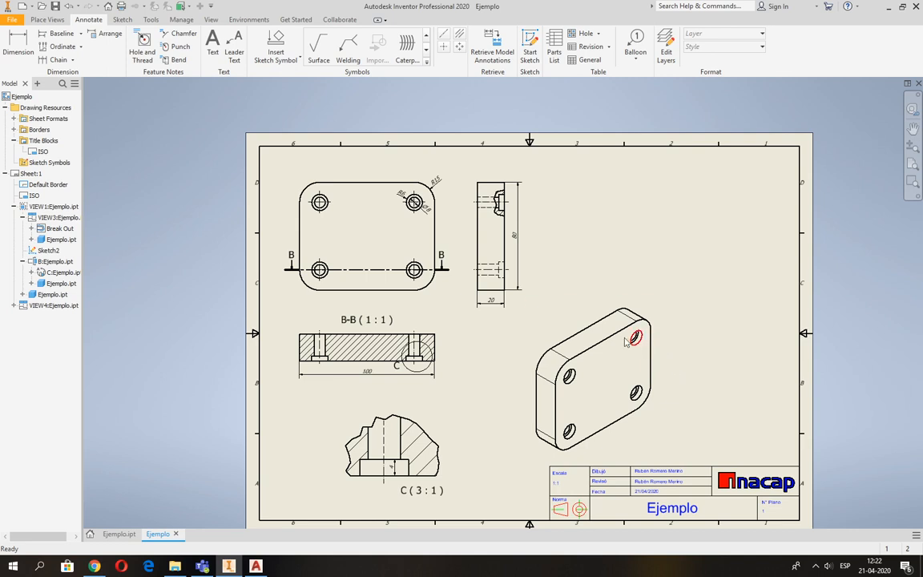
{"action": "left_click", "coordinate": [569, 311]}
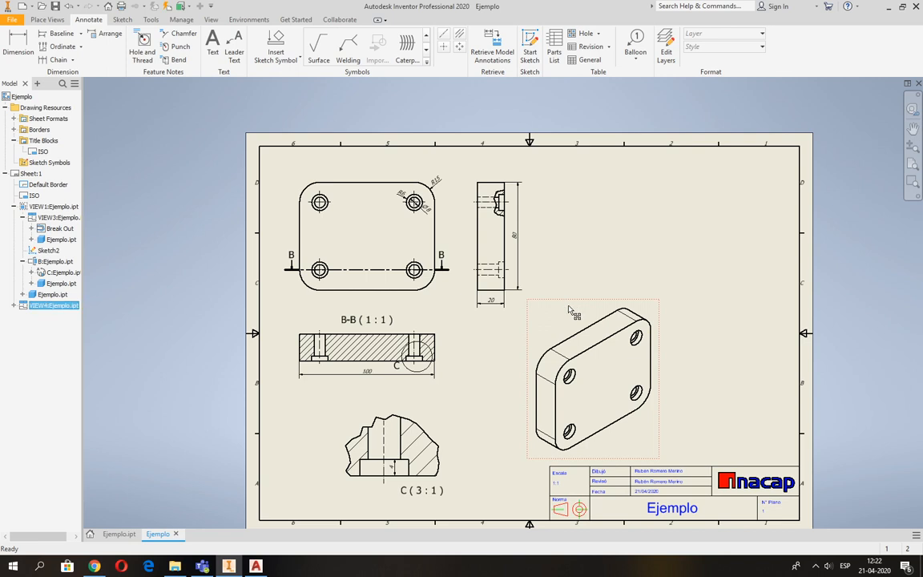
{"action": "key", "text": "Delete"}
{"action": "left_click", "coordinate": [449, 303]}
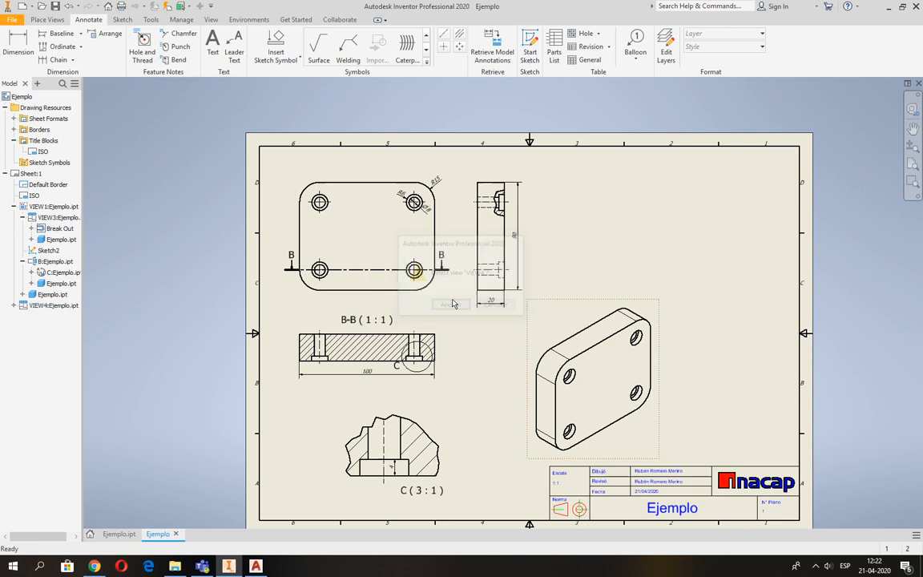
Step: Project an isometric view from the side view with the break-out, placed past the sheet's left edge
{"action": "left_click", "coordinate": [47, 19]}
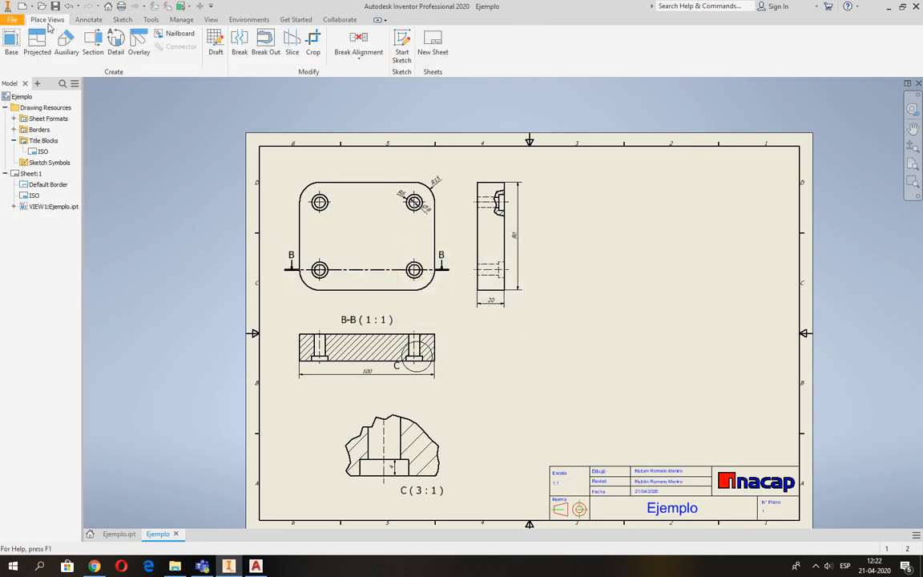
{"action": "left_click", "coordinate": [37, 46]}
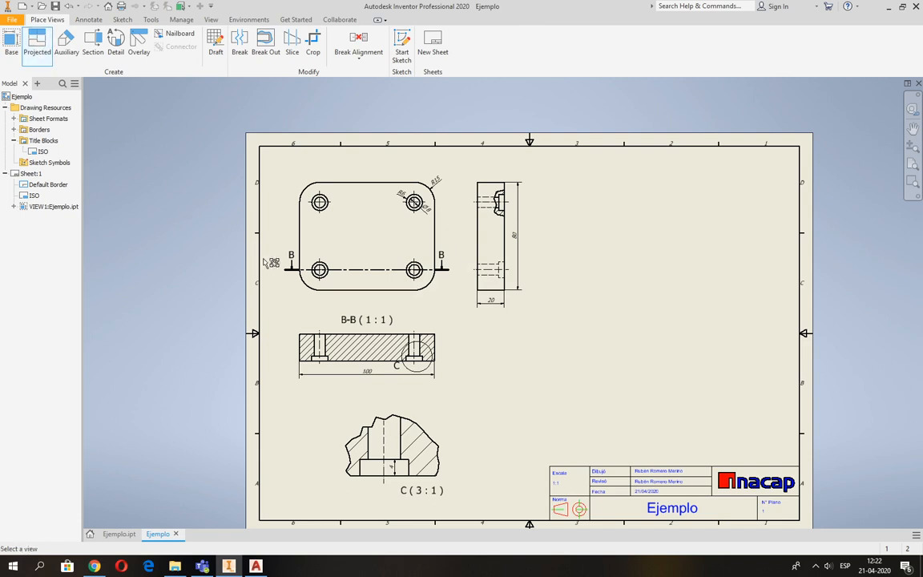
{"action": "left_click", "coordinate": [389, 237]}
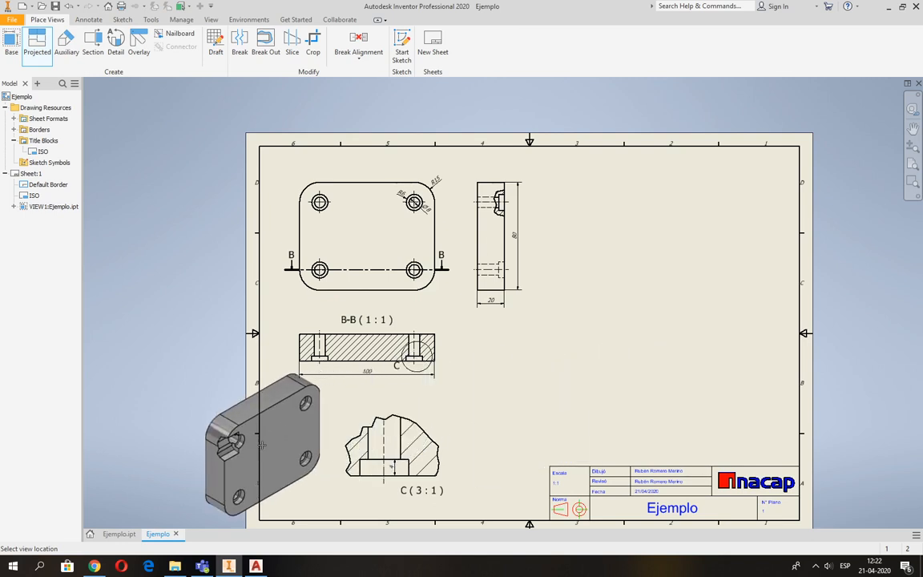
{"action": "left_click", "coordinate": [265, 445]}
{"action": "right_click", "coordinate": [192, 382]}
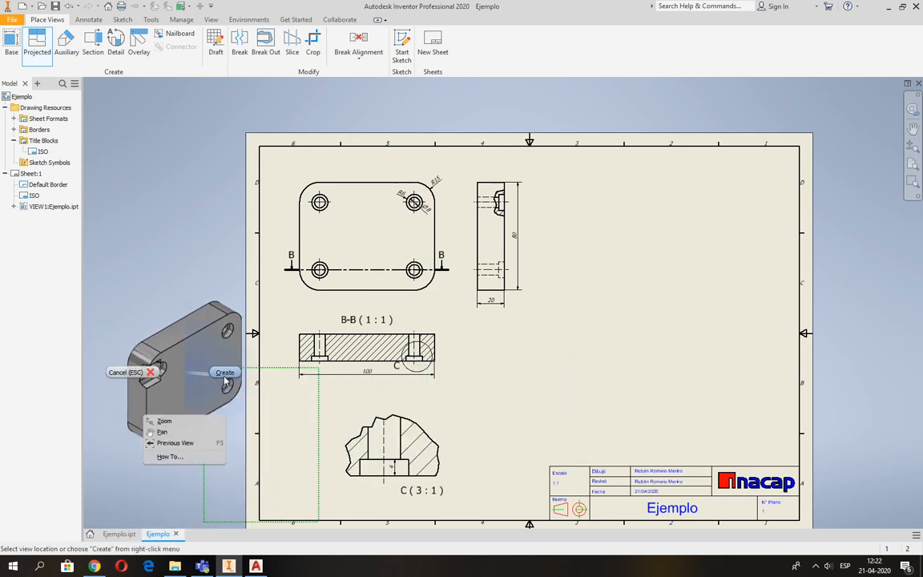
{"action": "left_click", "coordinate": [224, 372]}
{"action": "scroll", "coordinate": [229, 449], "scroll_direction": "down", "scroll_amount": 3}
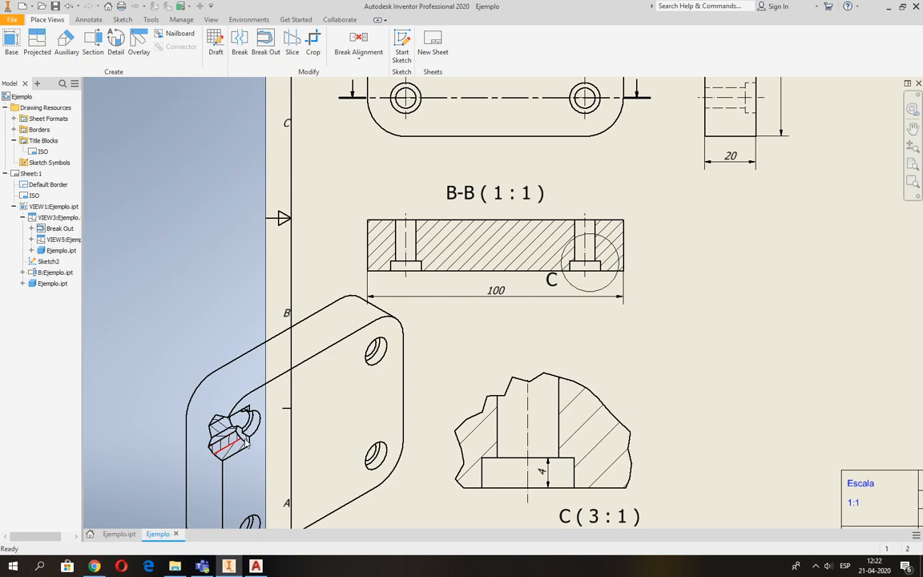
Step: Delete the isometric view that shows the break-out
{"action": "scroll", "coordinate": [240, 436], "scroll_direction": "up", "scroll_amount": 2}
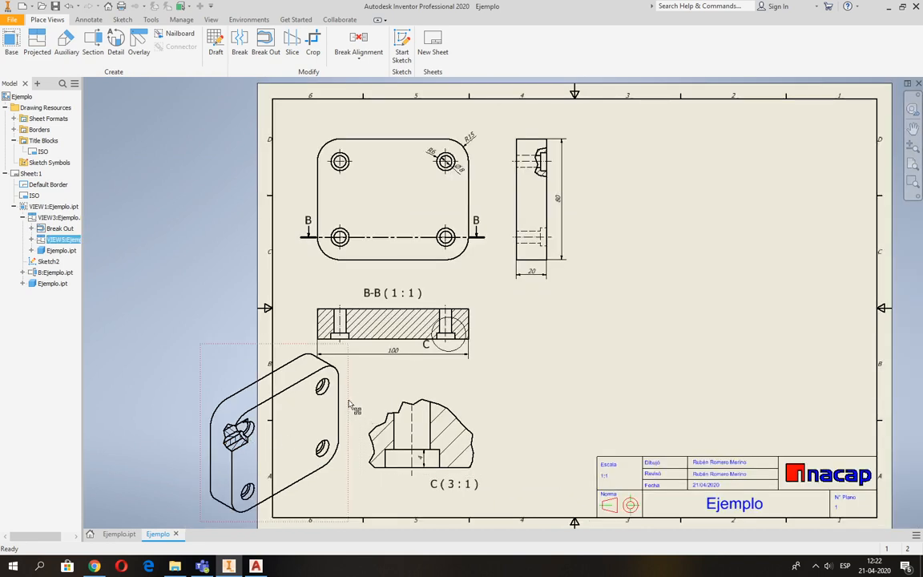
{"action": "key", "text": "Delete"}
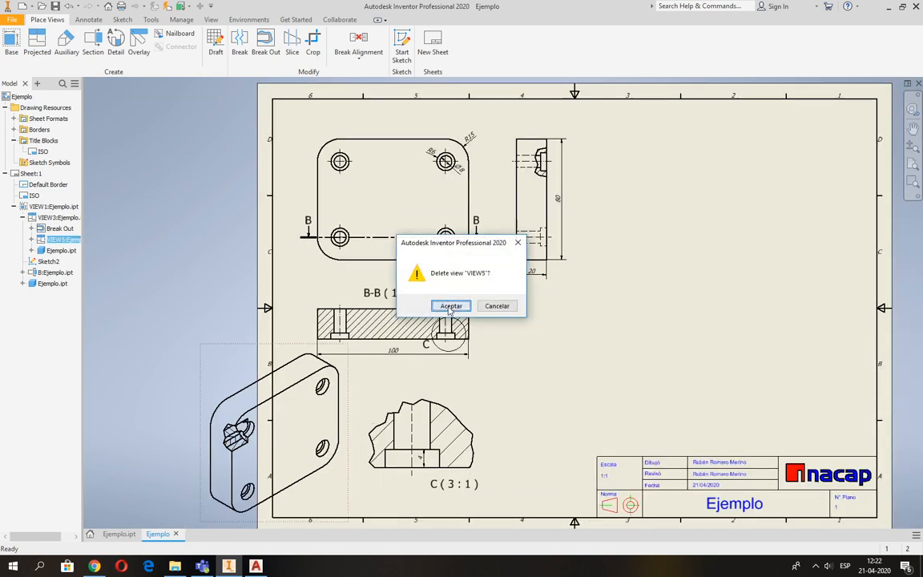
{"action": "key", "text": "Return"}
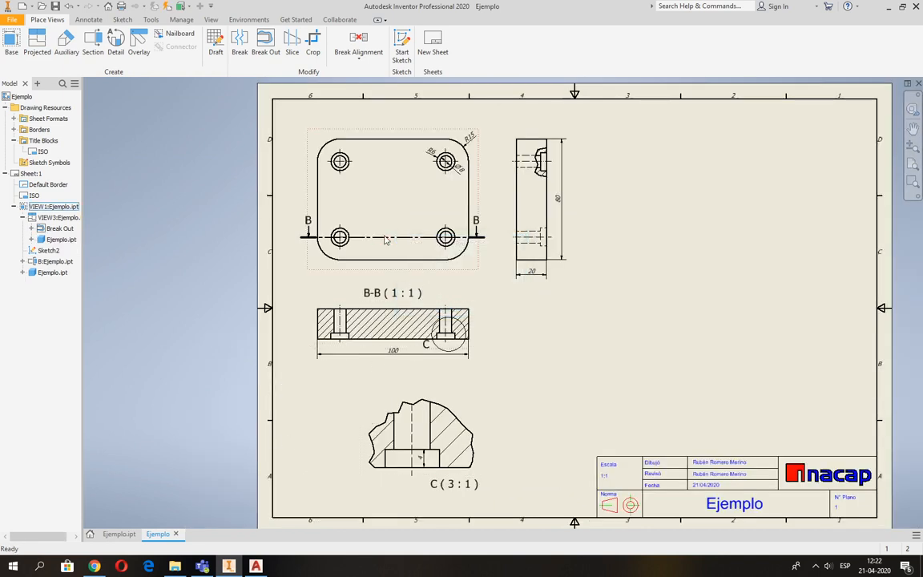
Step: Project an isometric view from section B-B and move it to the empty area in the sheet's upper right
{"action": "left_click", "coordinate": [35, 51]}
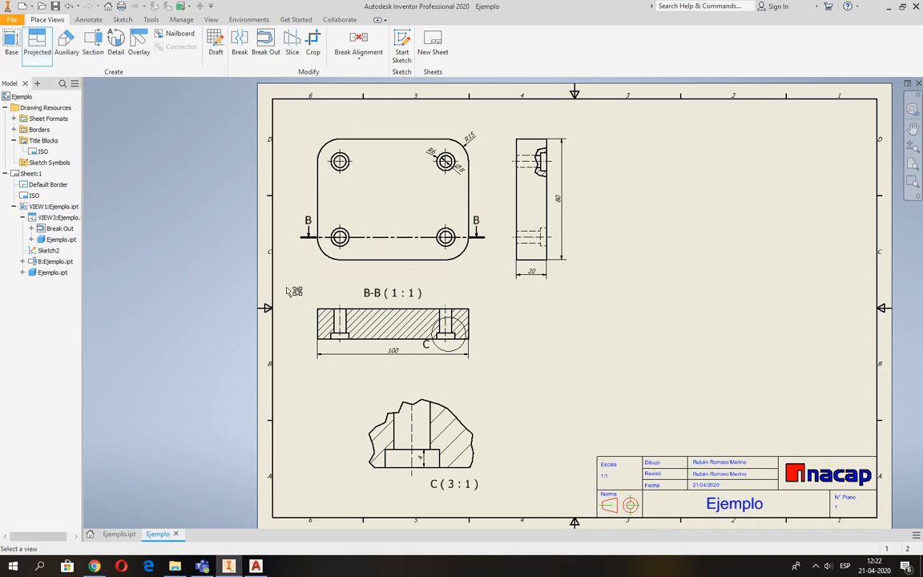
{"action": "left_click", "coordinate": [445, 307]}
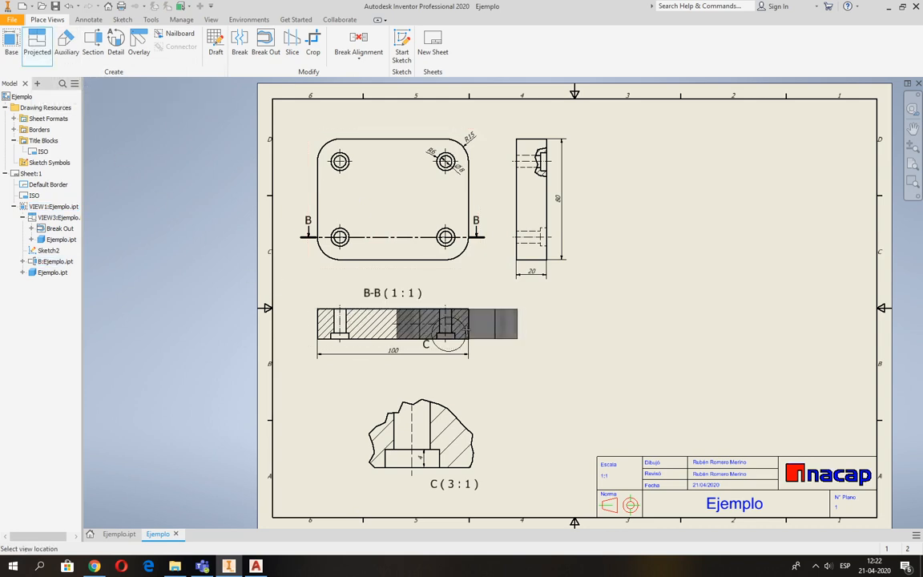
{"action": "left_click", "coordinate": [223, 455]}
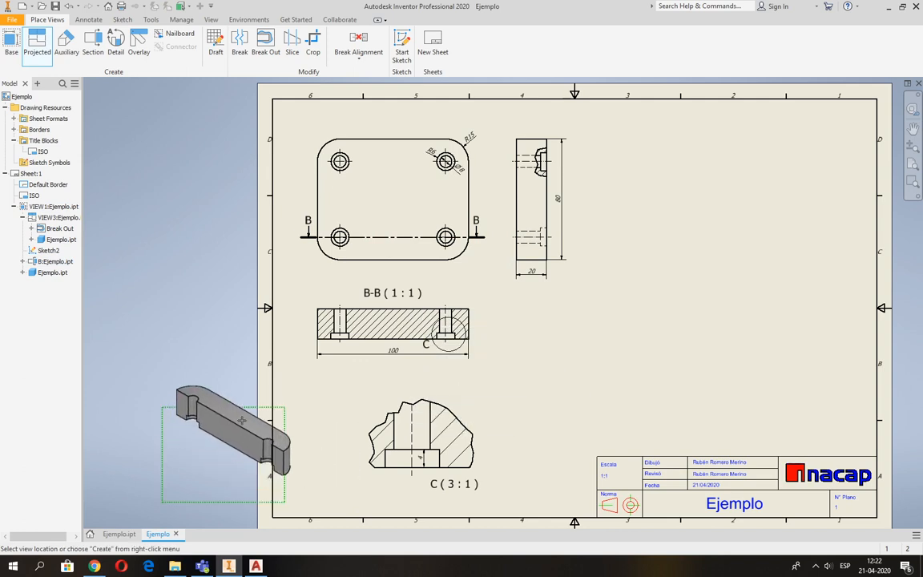
{"action": "right_click", "coordinate": [243, 420]}
{"action": "left_click", "coordinate": [280, 421]}
{"action": "left_click_drag", "start_coordinate": [251, 414], "coordinate": [785, 175]}
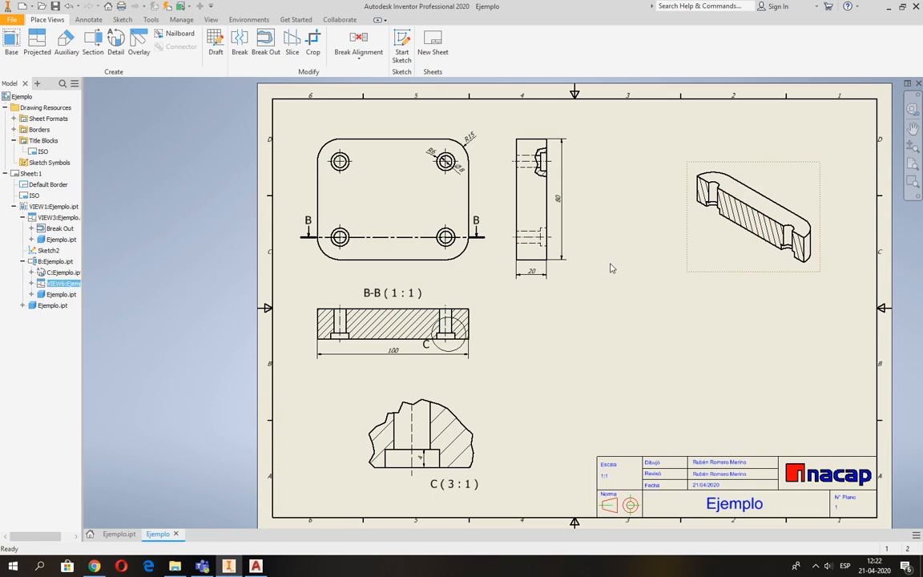
{"action": "mouse_move", "coordinate": [615, 267]}
{"action": "middle_mouse_down"}
{"action": "mouse_move", "coordinate": [614, 300]}
{"action": "mouse_move", "coordinate": [597, 325]}
{"action": "middle_mouse_up"}
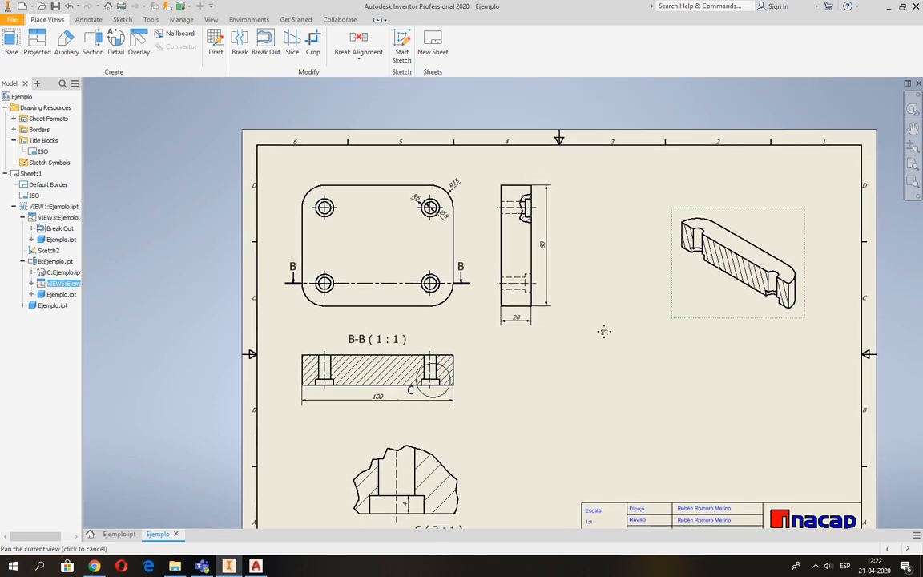
{"action": "scroll", "coordinate": [719, 300], "scroll_direction": "down", "scroll_amount": 3}
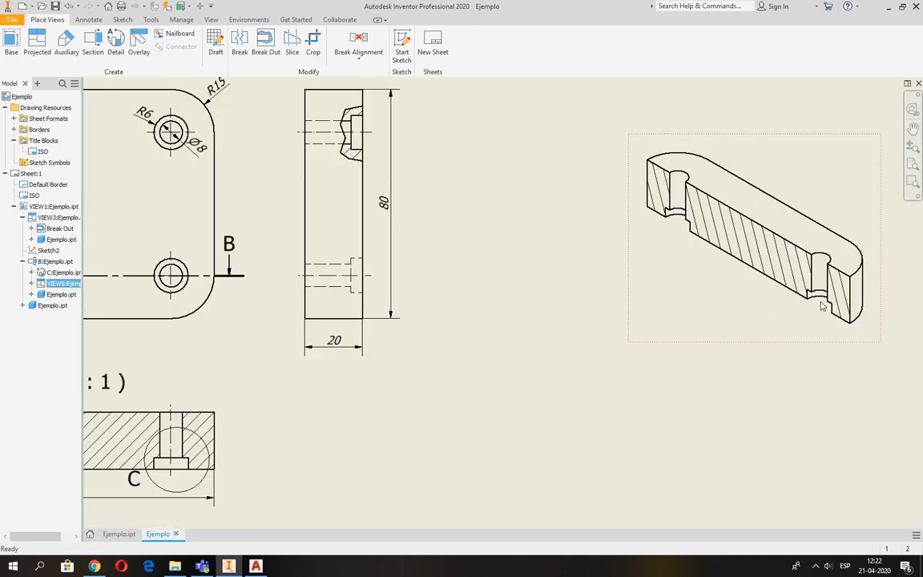
{"action": "scroll", "coordinate": [693, 302], "scroll_direction": "up", "scroll_amount": 3}
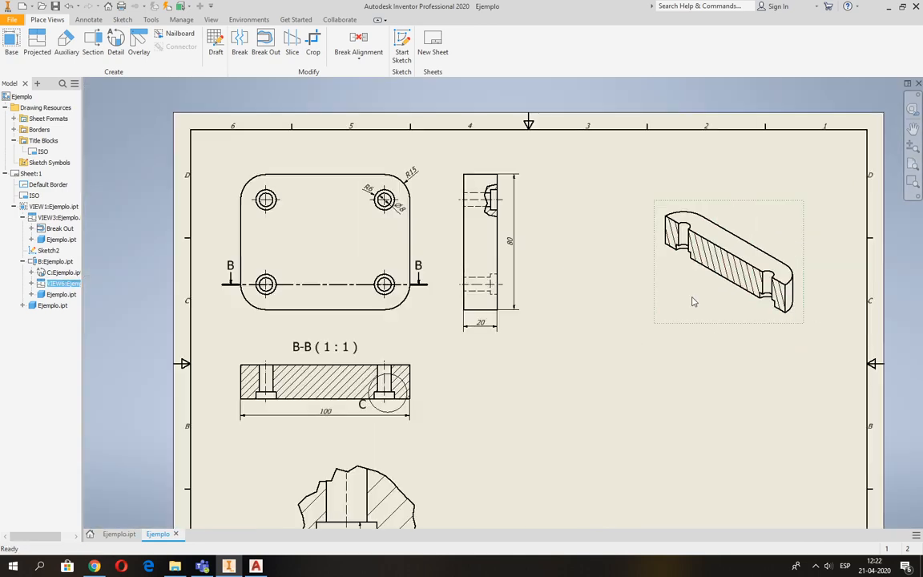
{"action": "scroll", "coordinate": [484, 319], "scroll_direction": "up", "scroll_amount": 2}
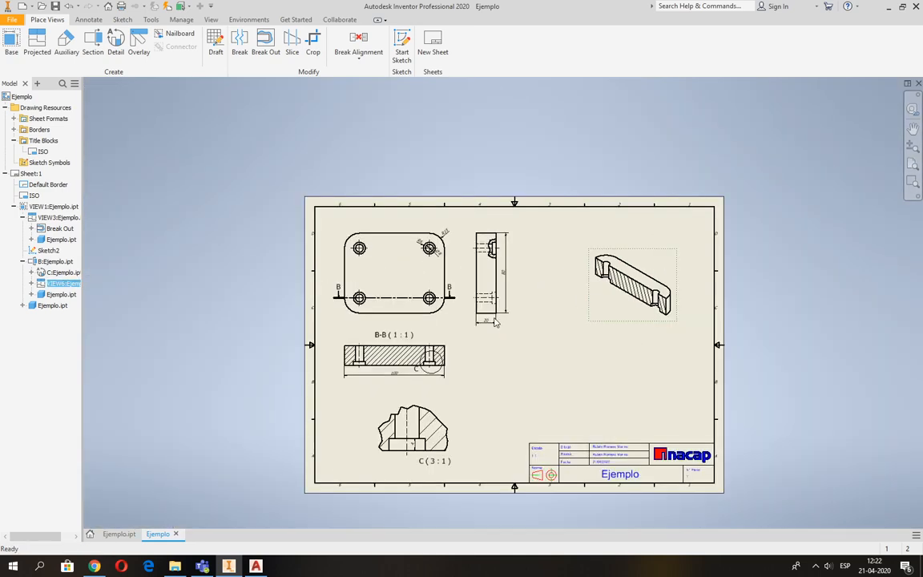
{"action": "scroll", "coordinate": [484, 319], "scroll_direction": "down", "scroll_amount": 3}
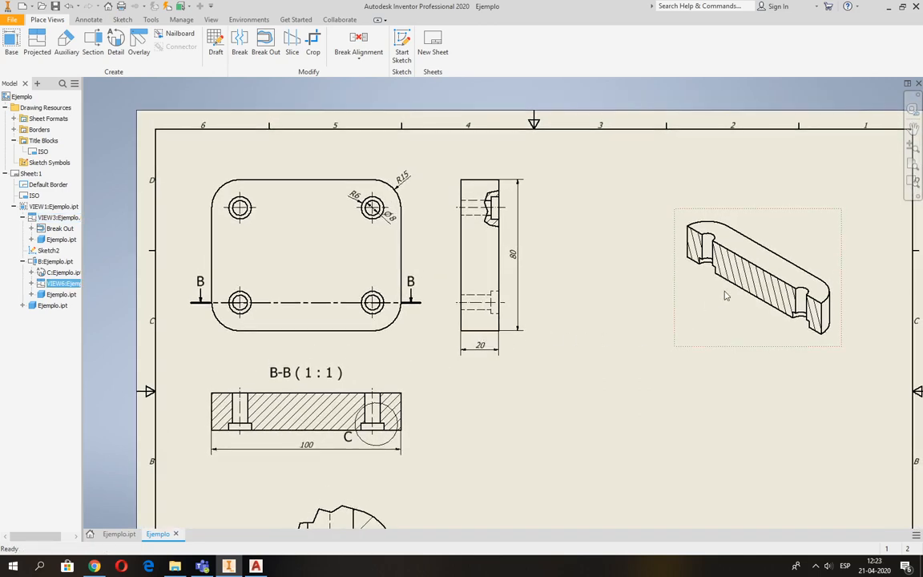
Step: Project an orthographic view of the plate from the base view, placed directly above it
{"action": "left_click", "coordinate": [37, 44]}
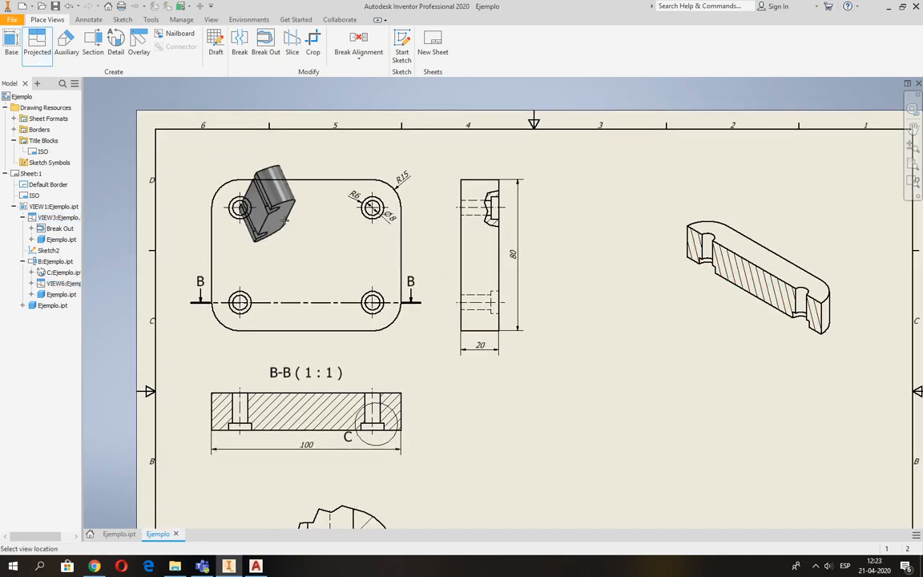
{"action": "key", "text": "Escape"}
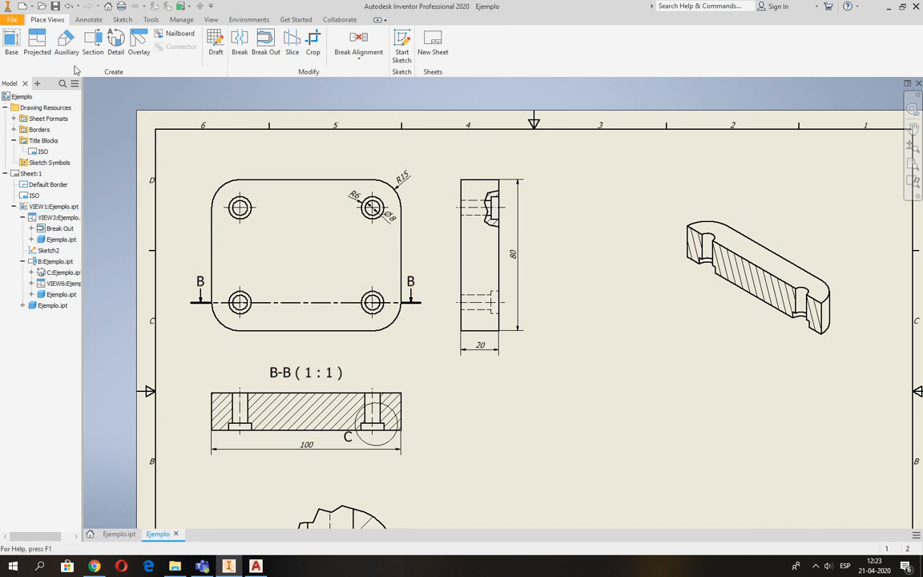
{"action": "left_click", "coordinate": [37, 44]}
{"action": "left_click", "coordinate": [298, 196]}
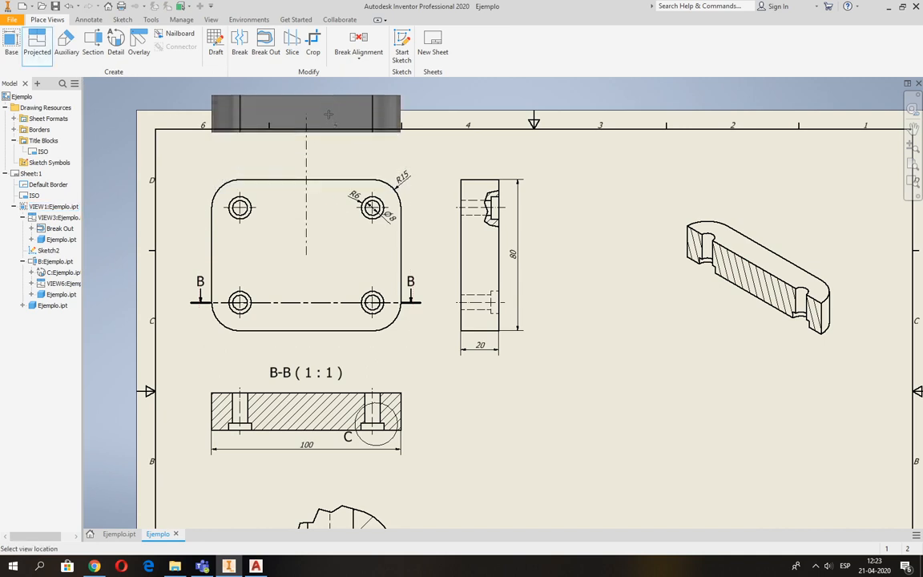
{"action": "left_click", "coordinate": [350, 135]}
{"action": "right_click", "coordinate": [338, 169]}
{"action": "left_click", "coordinate": [352, 179]}
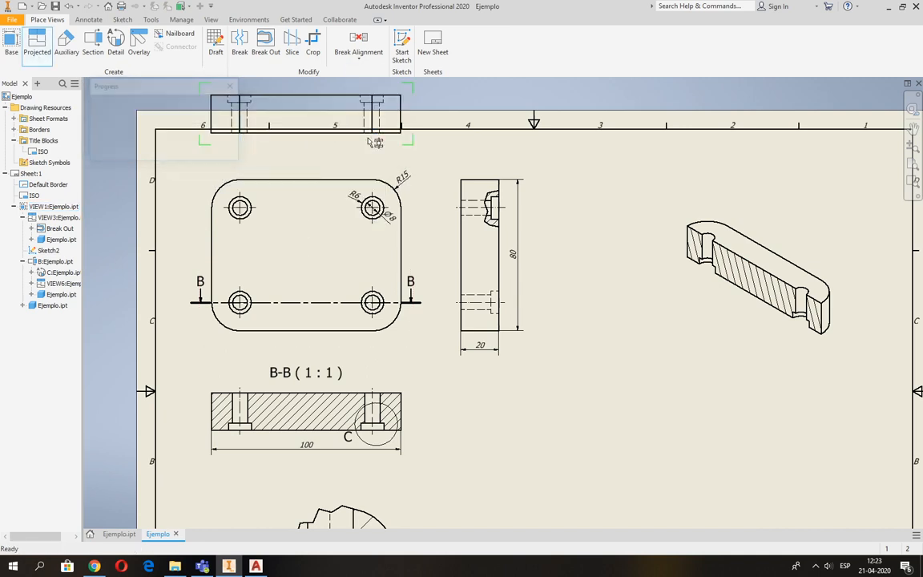
{"action": "middle_click_drag", "start_coordinate": [350, 226], "coordinate": [354, 268]}
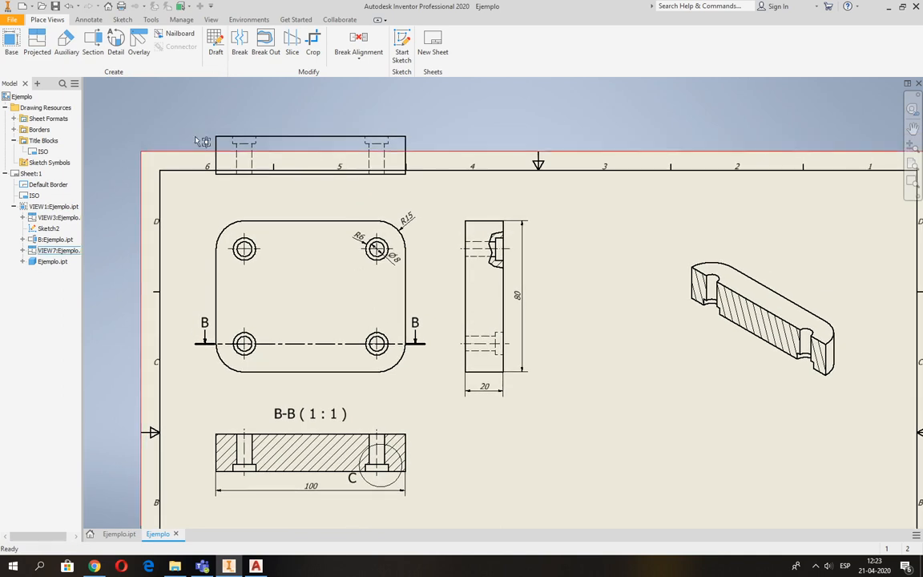
Step: Project an isometric view of the flat-lying plate from the view above the base view, placed in the sheet's lower right area
{"action": "left_click", "coordinate": [43, 49]}
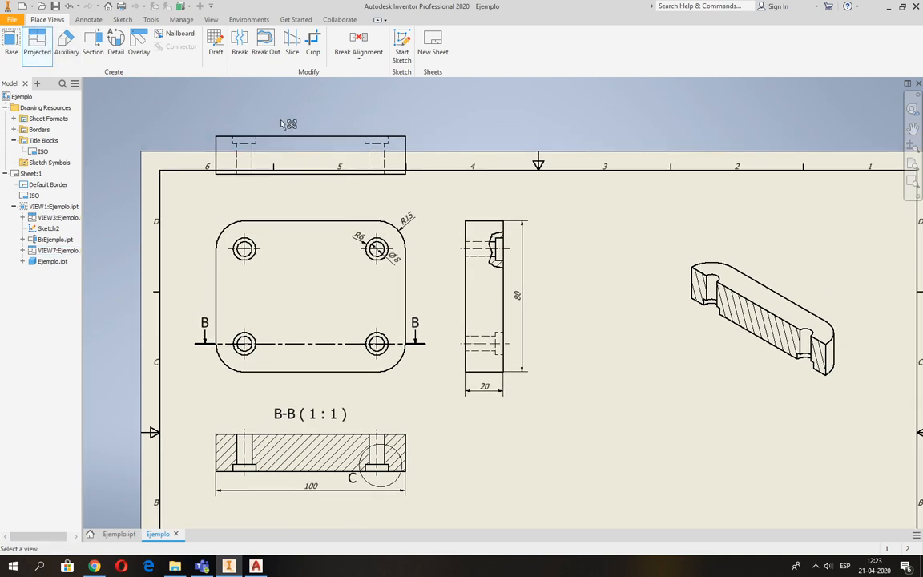
{"action": "left_click", "coordinate": [370, 255]}
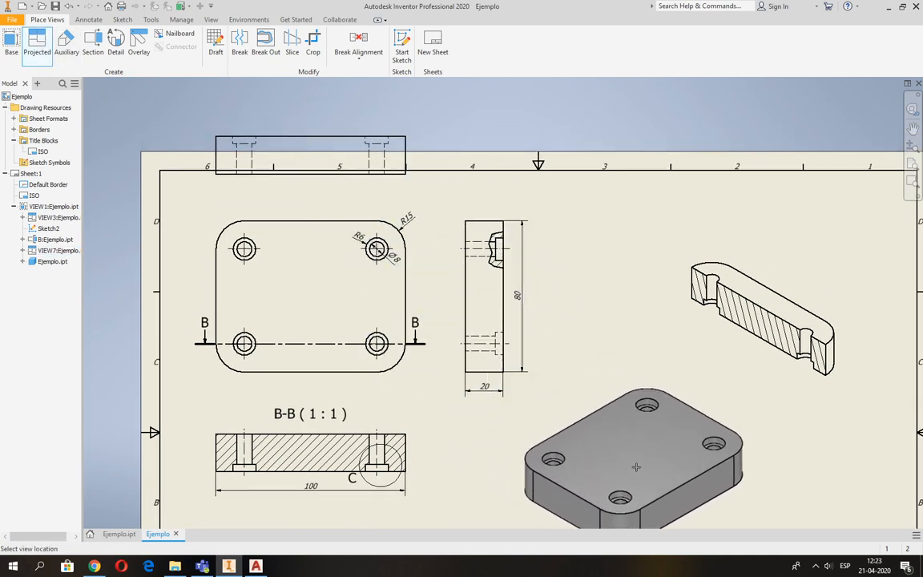
{"action": "left_click", "coordinate": [615, 453]}
{"action": "right_click", "coordinate": [617, 453]}
{"action": "left_click", "coordinate": [652, 454]}
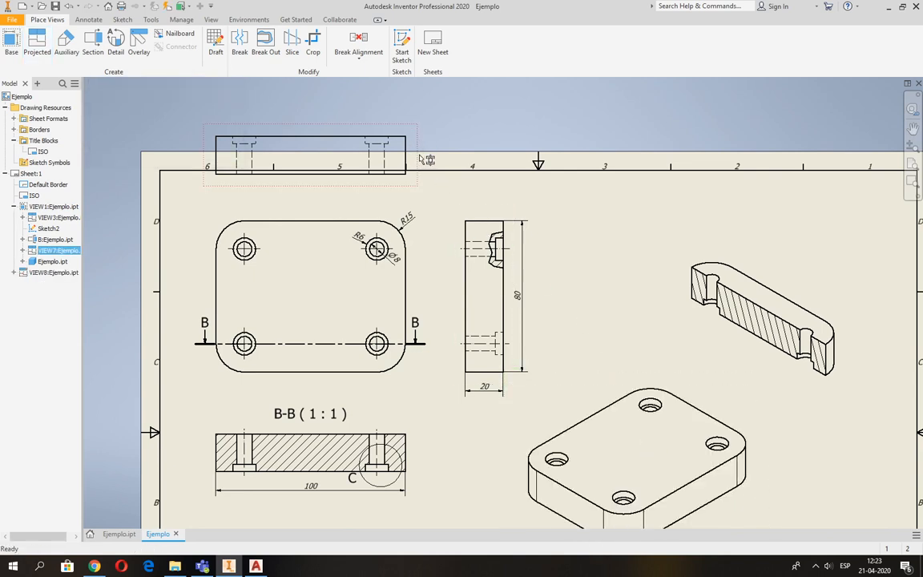
Step: Delete the projected view above the base view and move the full isometric view to just above the title block
{"action": "key", "text": "Delete"}
{"action": "left_click", "coordinate": [451, 306]}
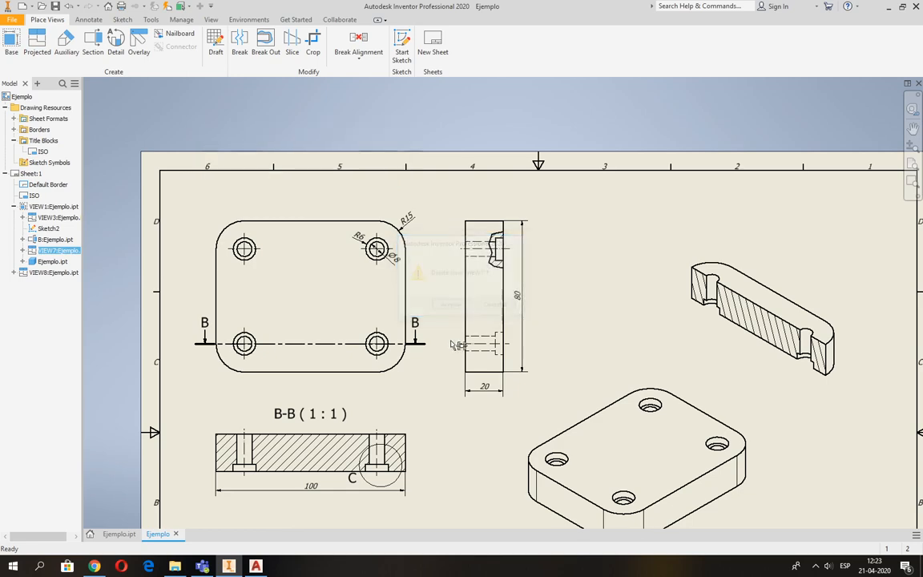
{"action": "scroll", "coordinate": [594, 381], "scroll_direction": "up", "scroll_amount": 3}
{"action": "left_click_drag", "start_coordinate": [544, 342], "coordinate": [628, 391]}
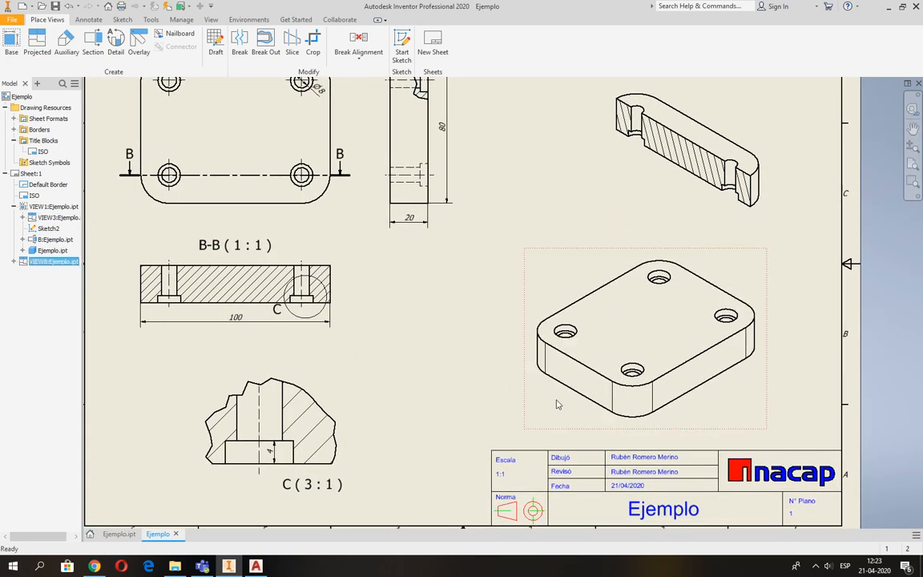
Step: Apply the Shaded style to the full isometric view above the title block
{"action": "double_click", "coordinate": [573, 257]}
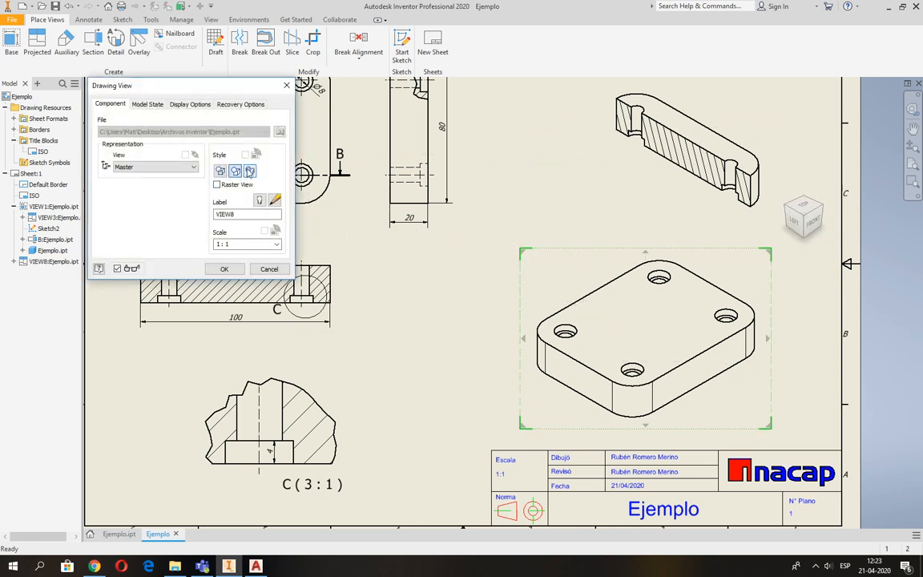
{"action": "left_click", "coordinate": [250, 171]}
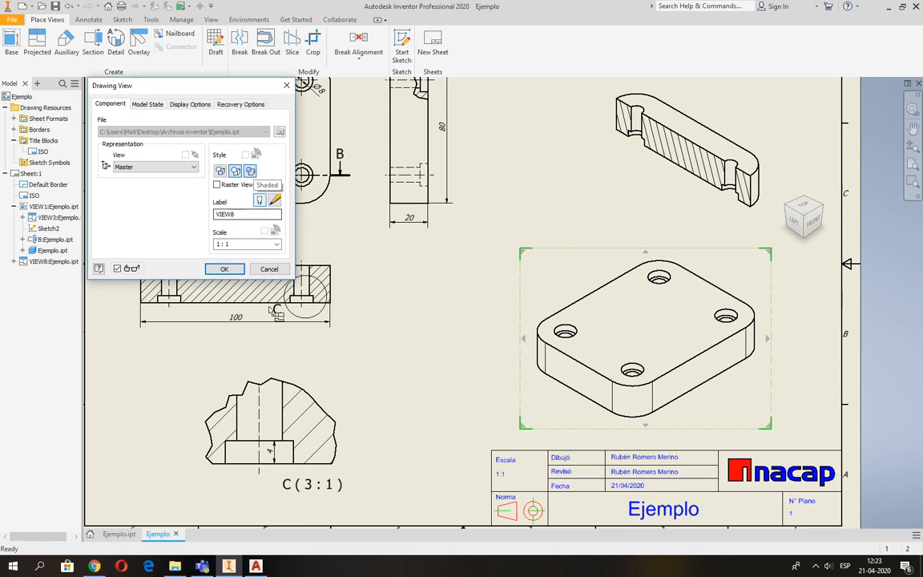
{"action": "left_click", "coordinate": [224, 269]}
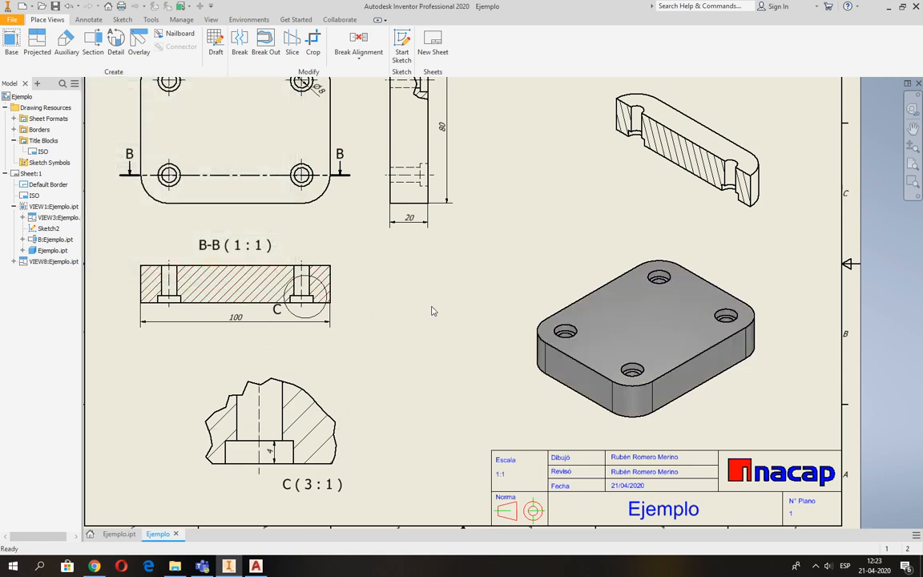
Step: Detach the isometric section view's style and scale from its base view, make it shaded and set its scale to 2:1
{"action": "scroll", "coordinate": [429, 310], "scroll_direction": "down", "scroll_amount": 3}
{"action": "scroll", "coordinate": [557, 265], "scroll_direction": "up", "scroll_amount": 3}
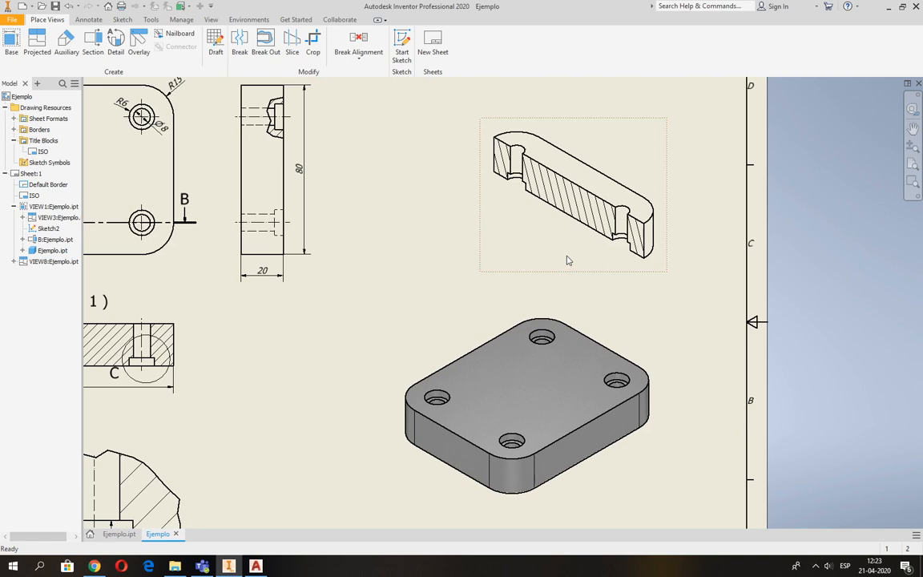
{"action": "double_click", "coordinate": [567, 260]}
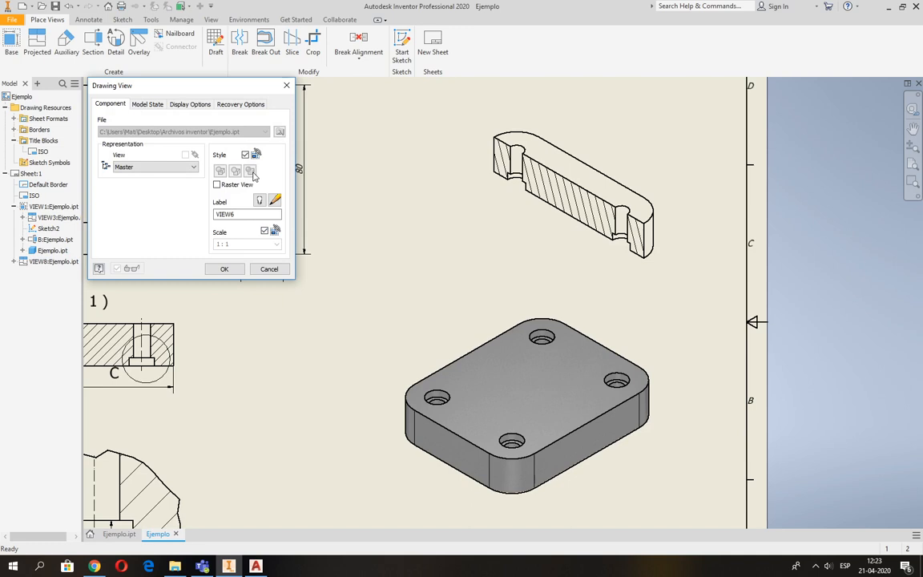
{"action": "left_click", "coordinate": [245, 155]}
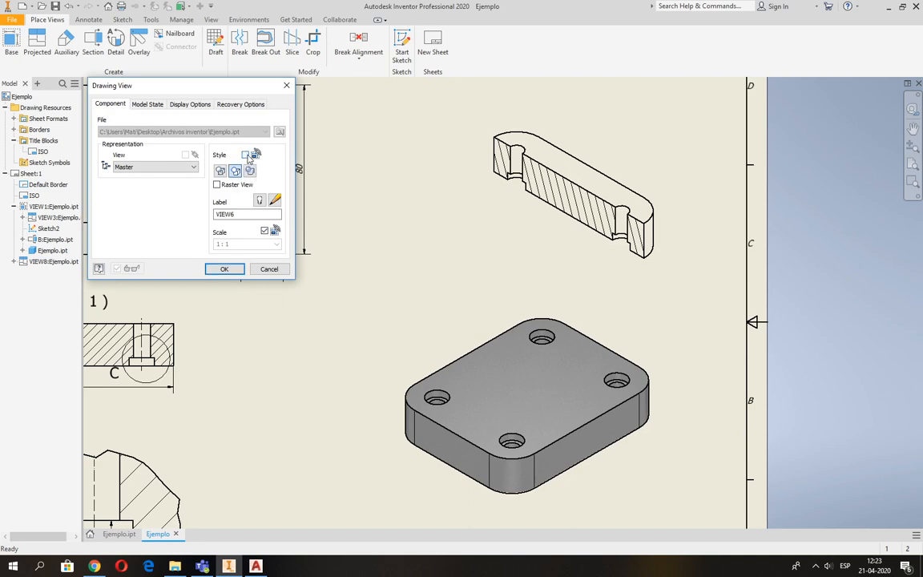
{"action": "left_click", "coordinate": [250, 171]}
{"action": "left_click", "coordinate": [264, 231]}
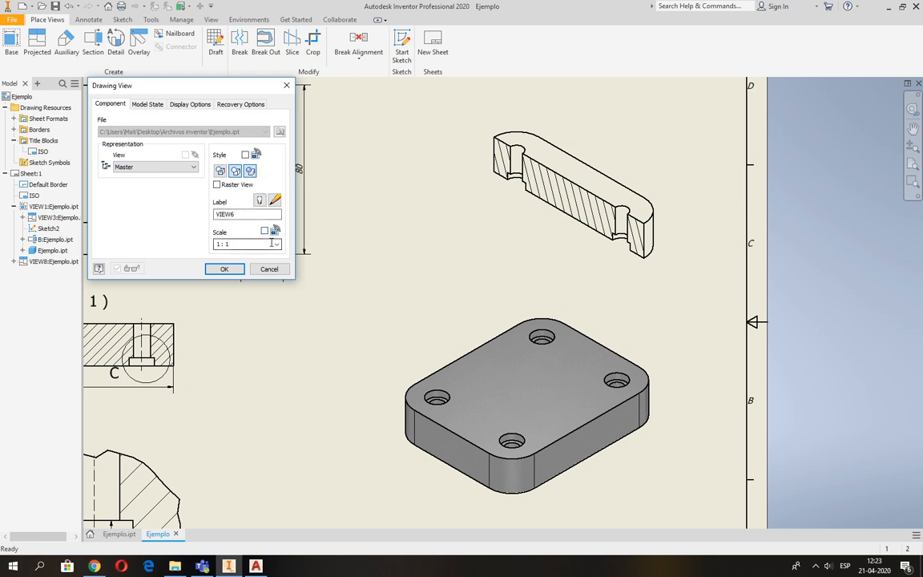
{"action": "left_click", "coordinate": [277, 244]}
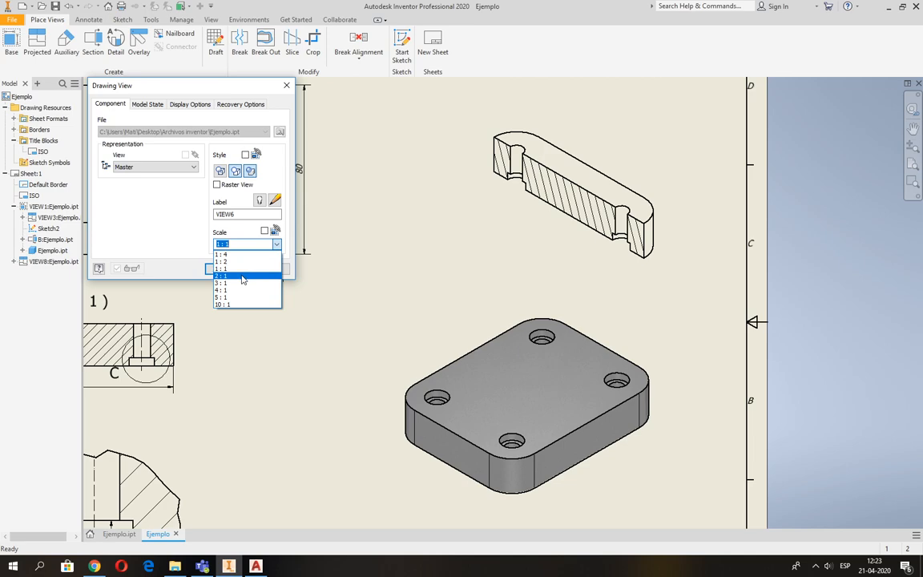
{"action": "left_click", "coordinate": [243, 277]}
{"action": "left_click", "coordinate": [237, 270]}
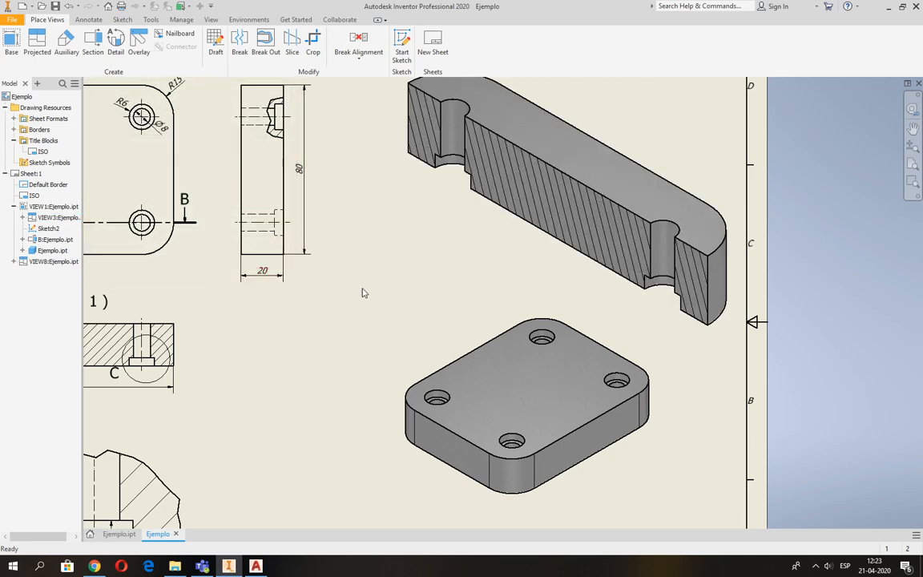
{"action": "scroll", "coordinate": [360, 289], "scroll_direction": "down", "scroll_amount": 3}
{"action": "middle_click_drag", "start_coordinate": [362, 287], "coordinate": [405, 256]}
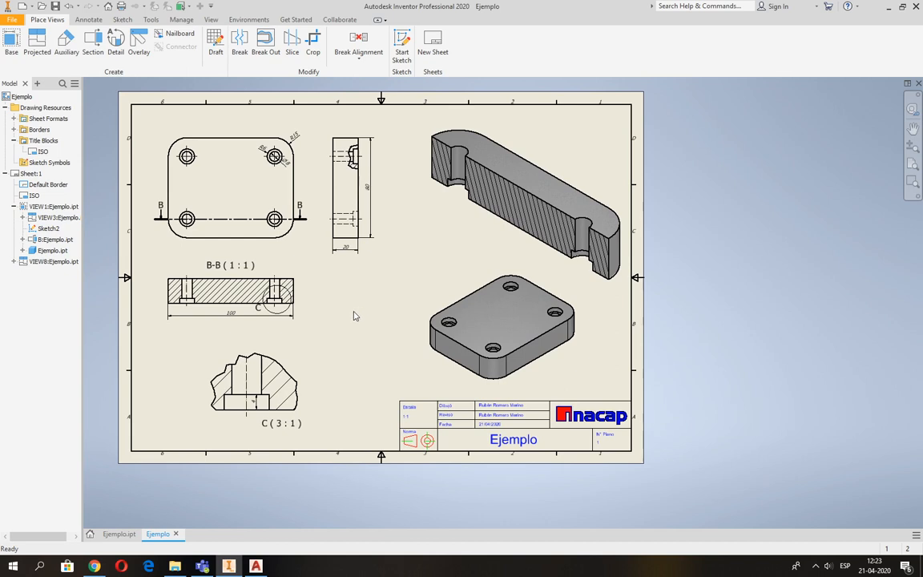
{"action": "middle_click_drag", "start_coordinate": [399, 321], "coordinate": [434, 334]}
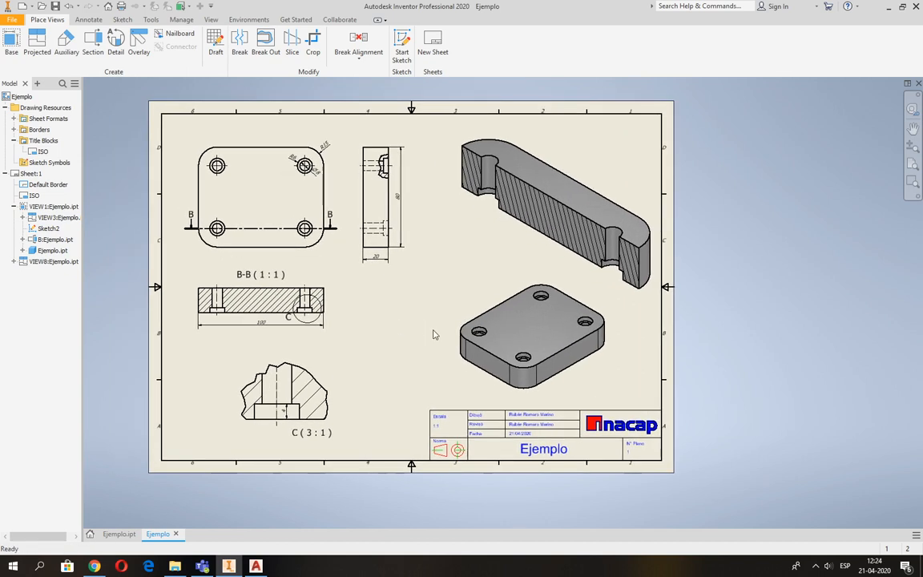
{"action": "left_click", "coordinate": [318, 234]}
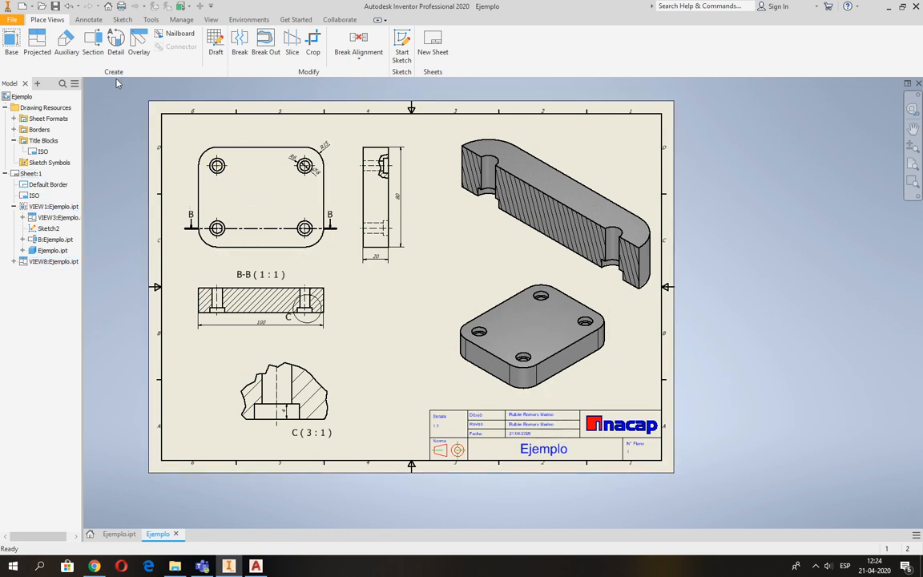
Step: Set the print paper size to A3 in the print setup for the doPDF 10 printer
{"action": "left_click", "coordinate": [13, 21]}
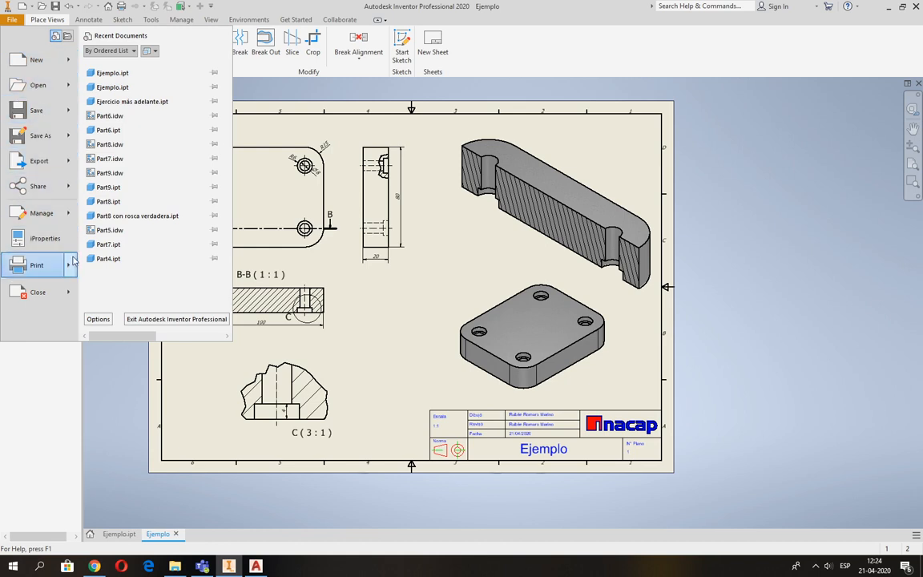
{"action": "mouse_move", "coordinate": [38, 271]}
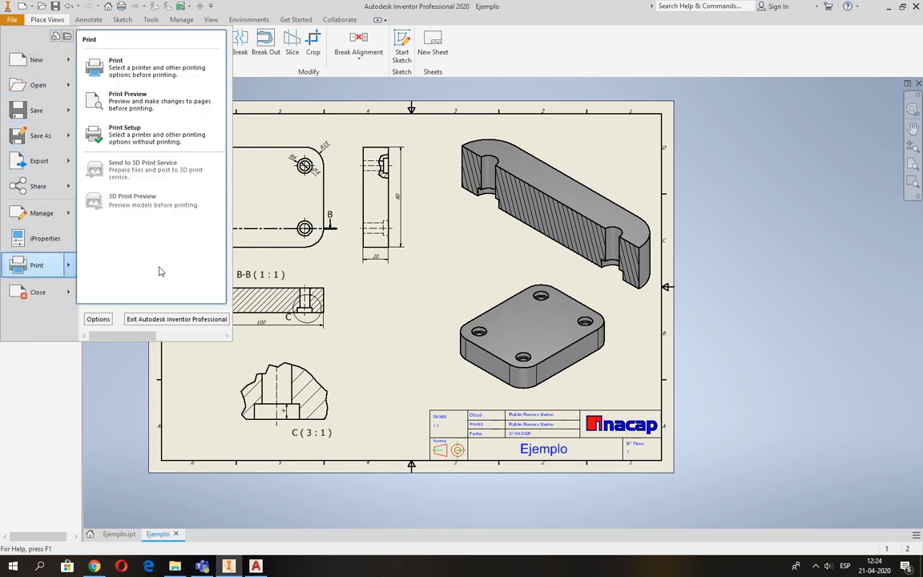
{"action": "left_click", "coordinate": [153, 139]}
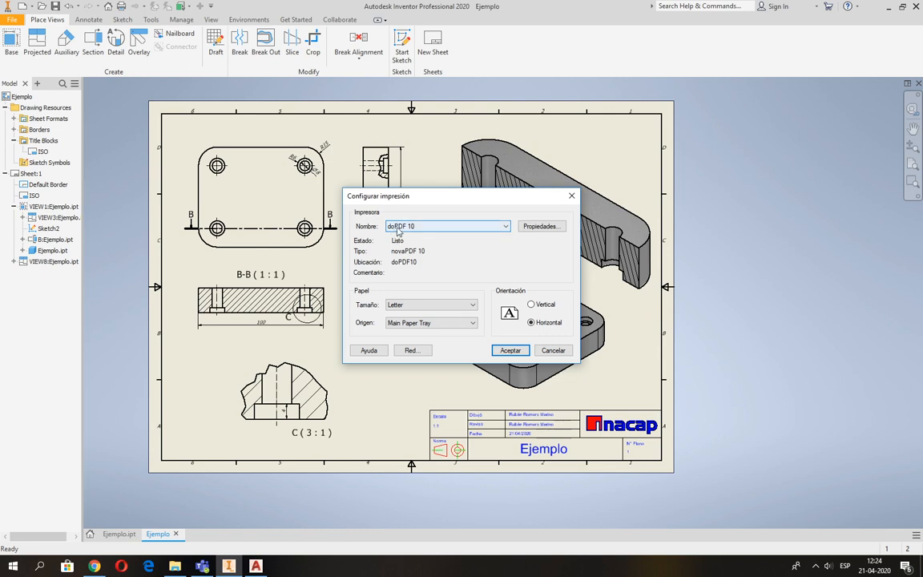
{"action": "left_click", "coordinate": [400, 306]}
{"action": "scroll", "coordinate": [416, 405], "scroll_direction": "up", "scroll_amount": 6}
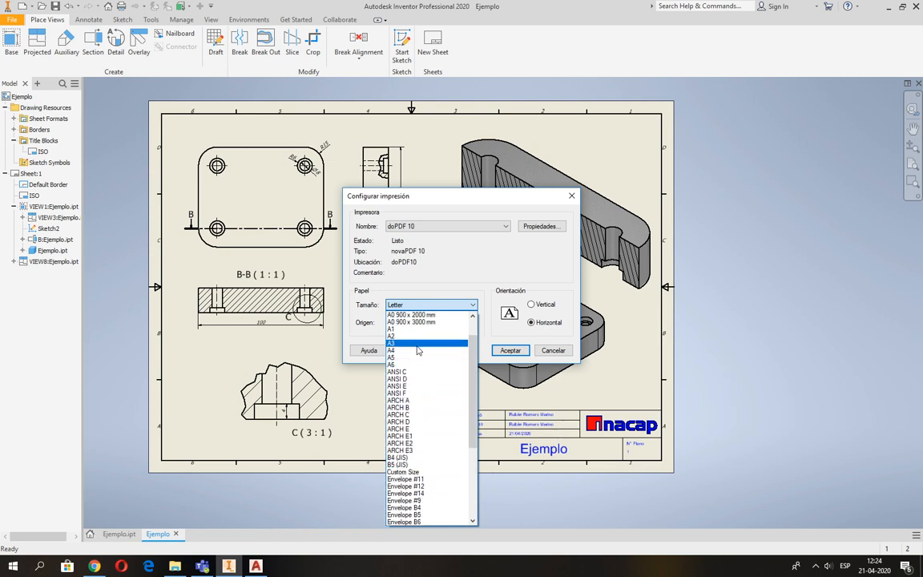
{"action": "left_click", "coordinate": [417, 343]}
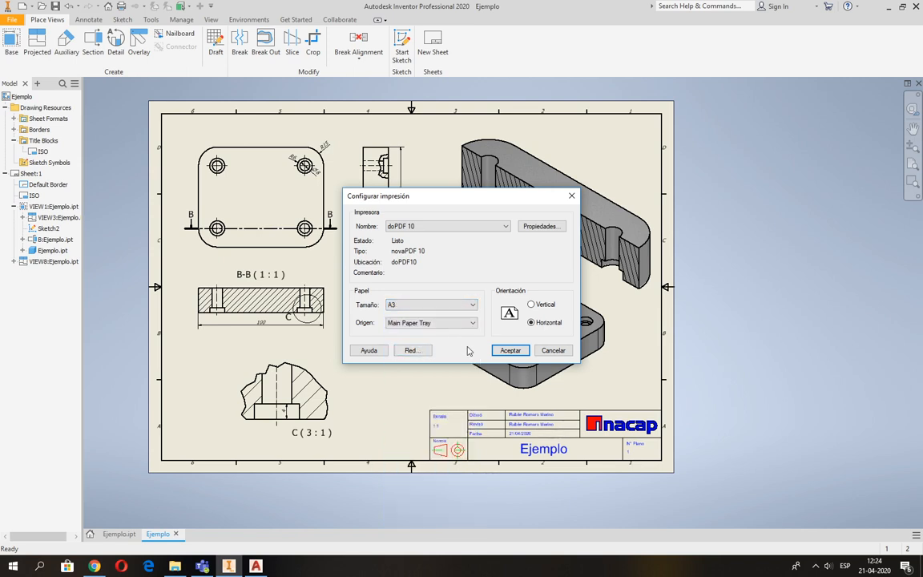
{"action": "left_click", "coordinate": [510, 350]}
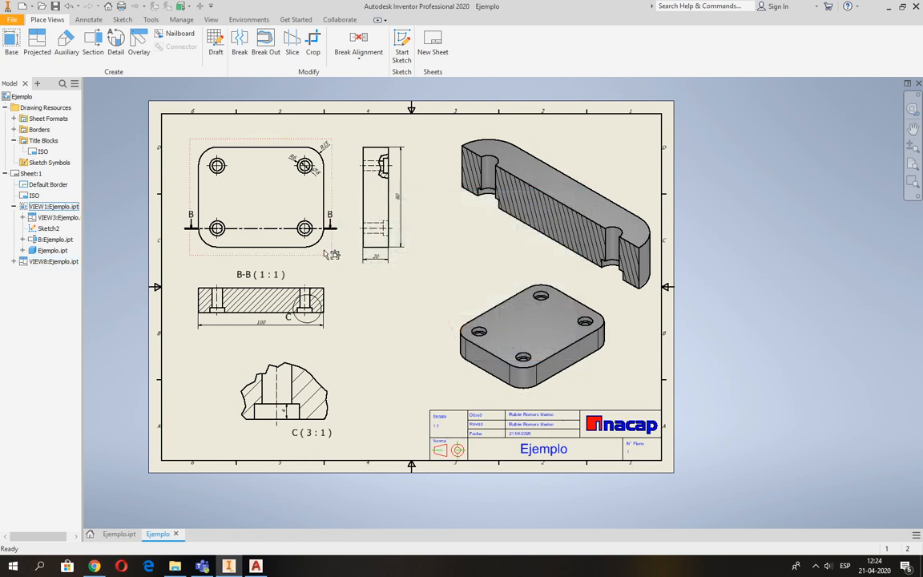
Step: Preview the current sheet's print, enable printing all colors as black, and preview the sheet again
{"action": "left_click", "coordinate": [122, 7]}
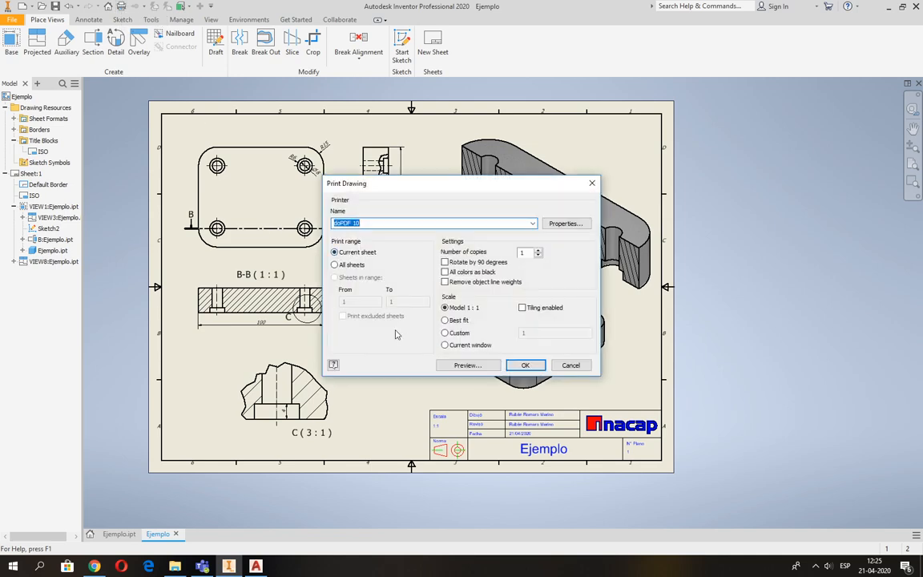
{"action": "left_click", "coordinate": [464, 364]}
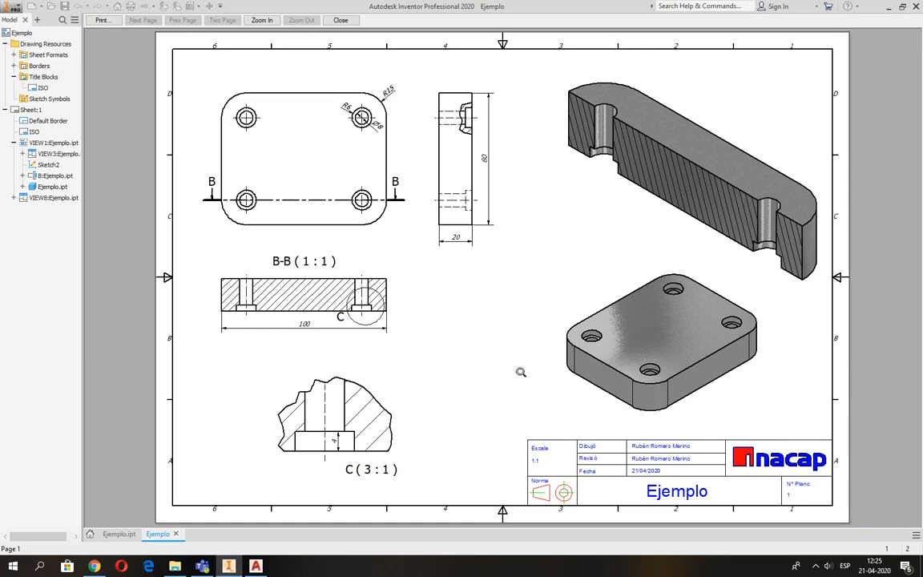
{"action": "left_click", "coordinate": [110, 23]}
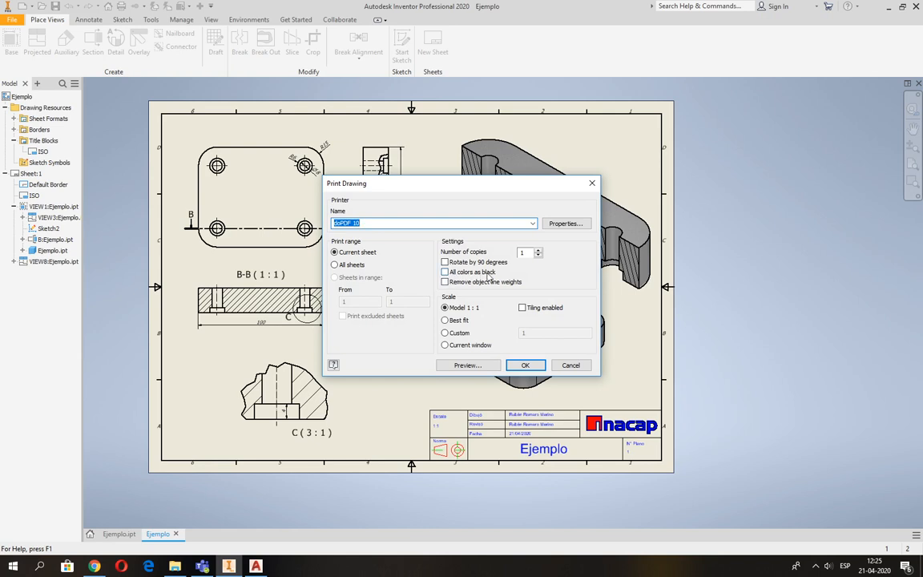
{"action": "left_click", "coordinate": [445, 272]}
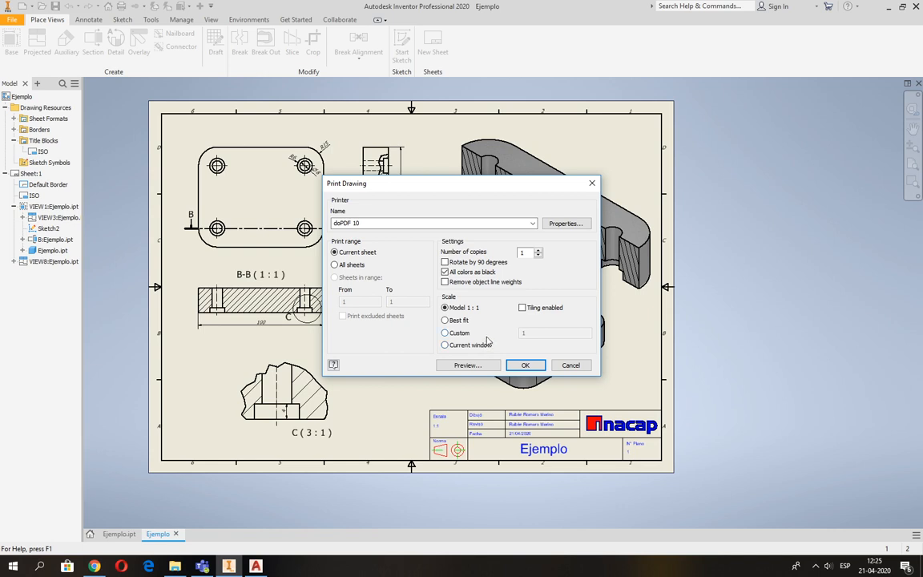
{"action": "left_click", "coordinate": [464, 365]}
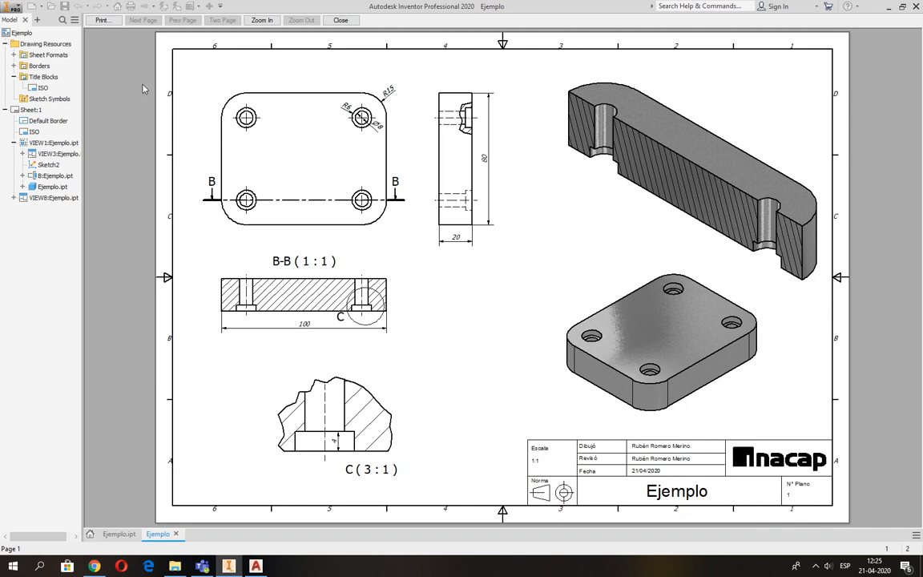
Step: Print the sheet with doPDF 10 to Ejemplo.pdf on the desktop and show the whole page of the opened PDF
{"action": "left_click", "coordinate": [101, 20]}
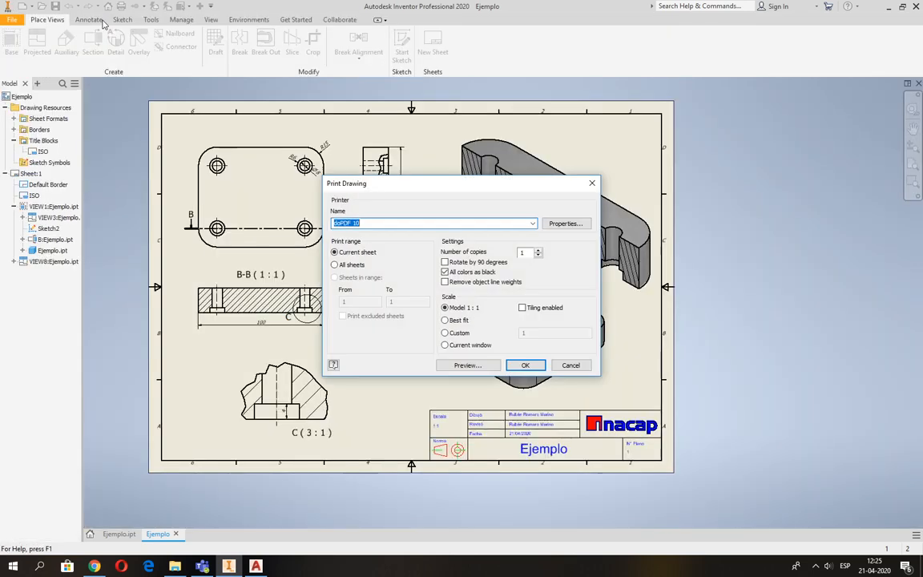
{"action": "left_click", "coordinate": [524, 364]}
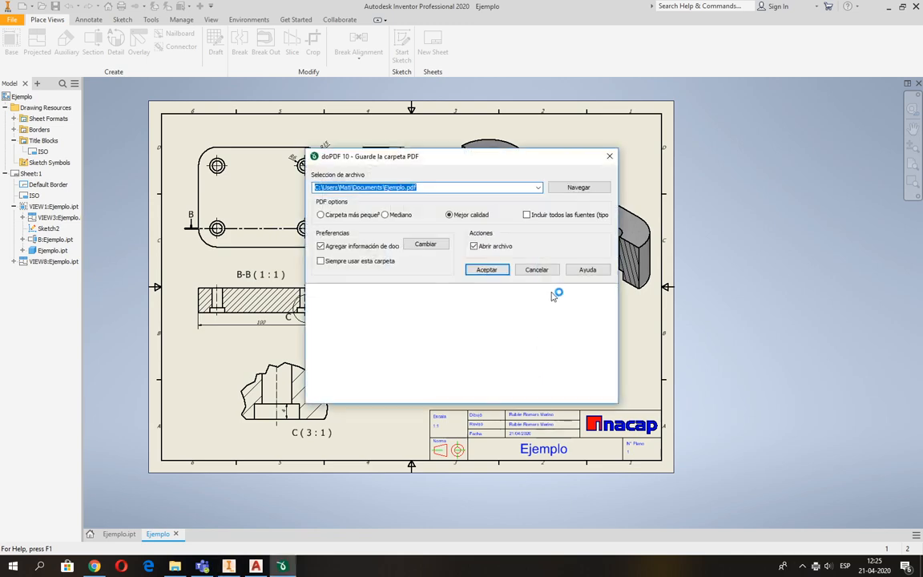
{"action": "left_click", "coordinate": [574, 188]}
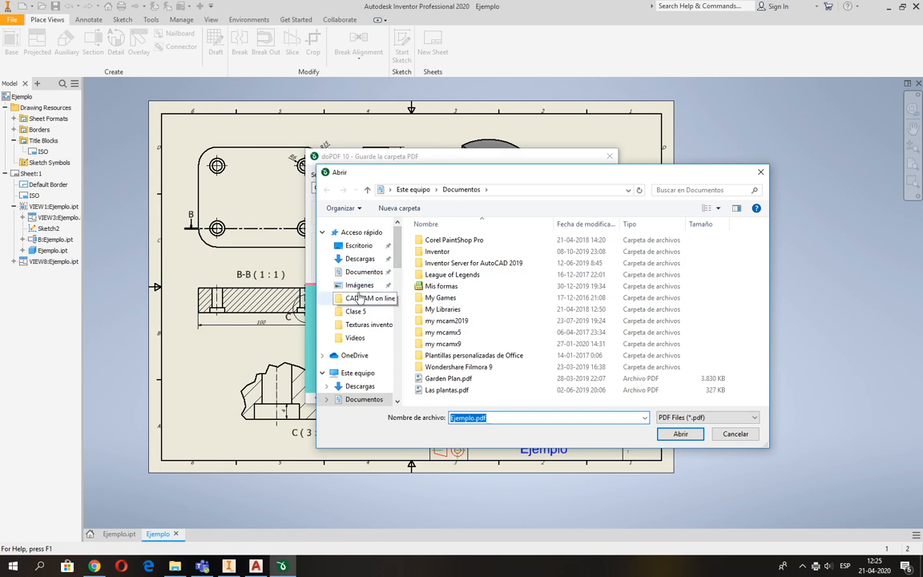
{"action": "left_click", "coordinate": [360, 245]}
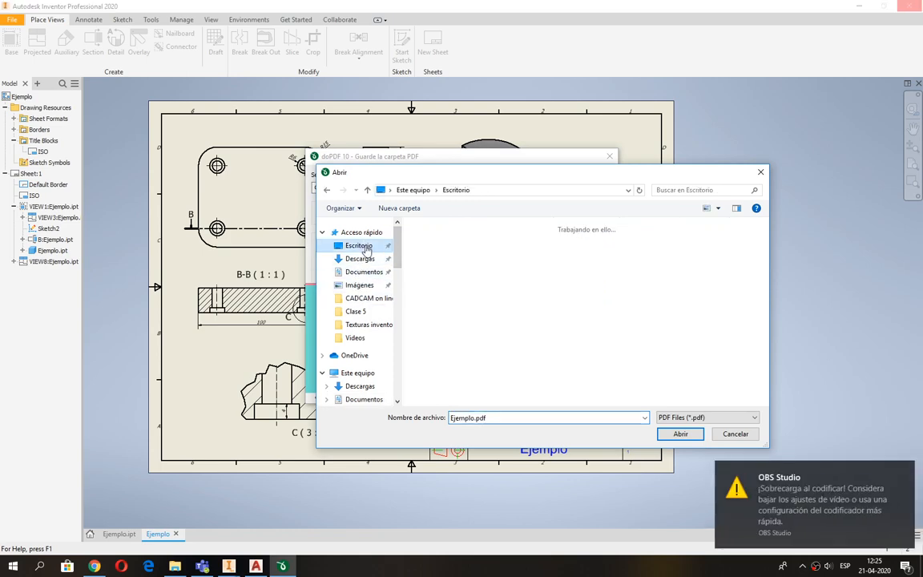
{"action": "left_click", "coordinate": [685, 435]}
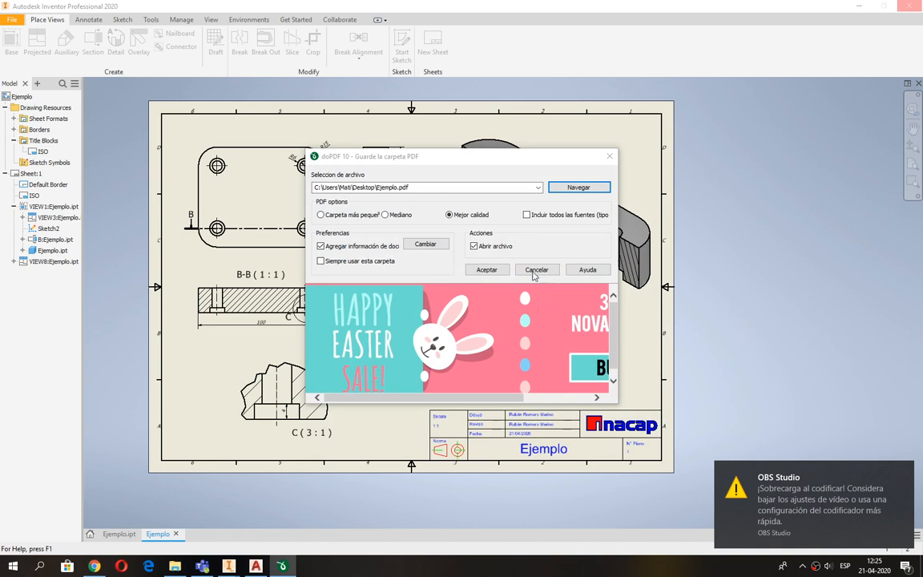
{"action": "left_click", "coordinate": [486, 269]}
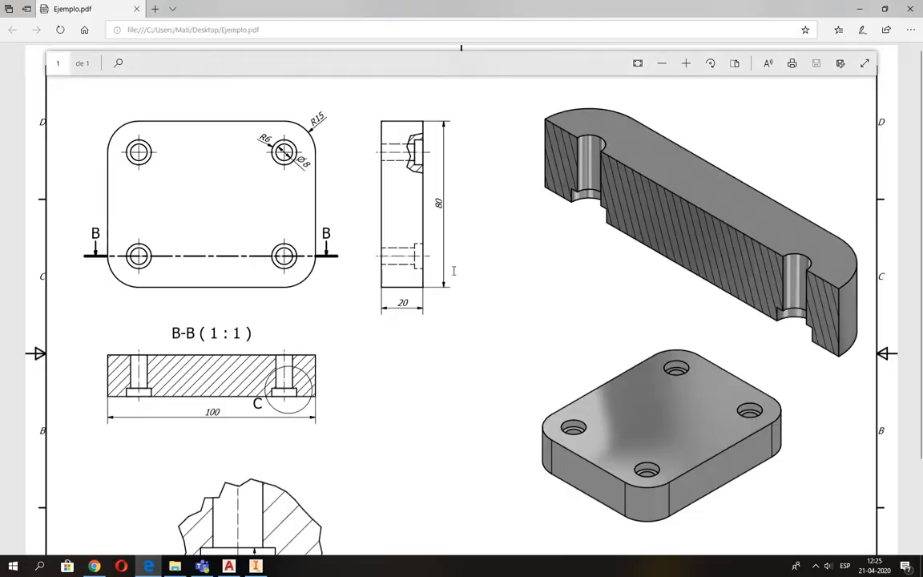
{"action": "scroll", "coordinate": [445, 297], "scroll_direction": "down", "scroll_amount": 1, "text": "ctrl"}
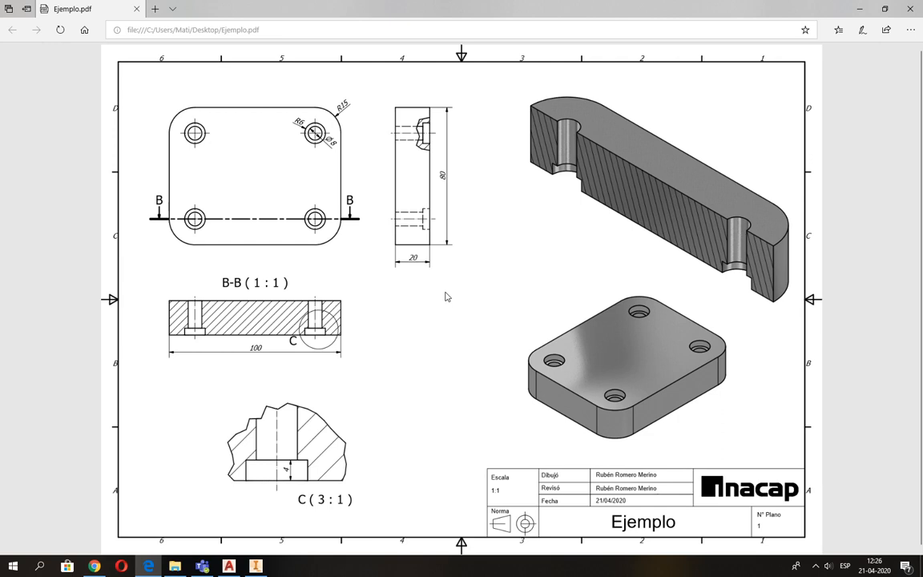
{"action": "scroll", "coordinate": [446, 296], "scroll_direction": "down", "scroll_amount": 1, "text": "ctrl"}
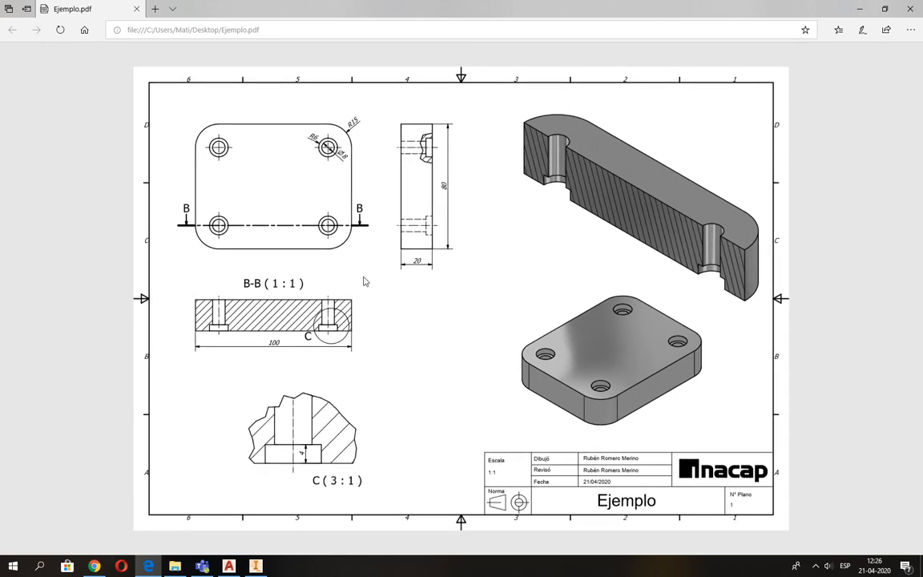